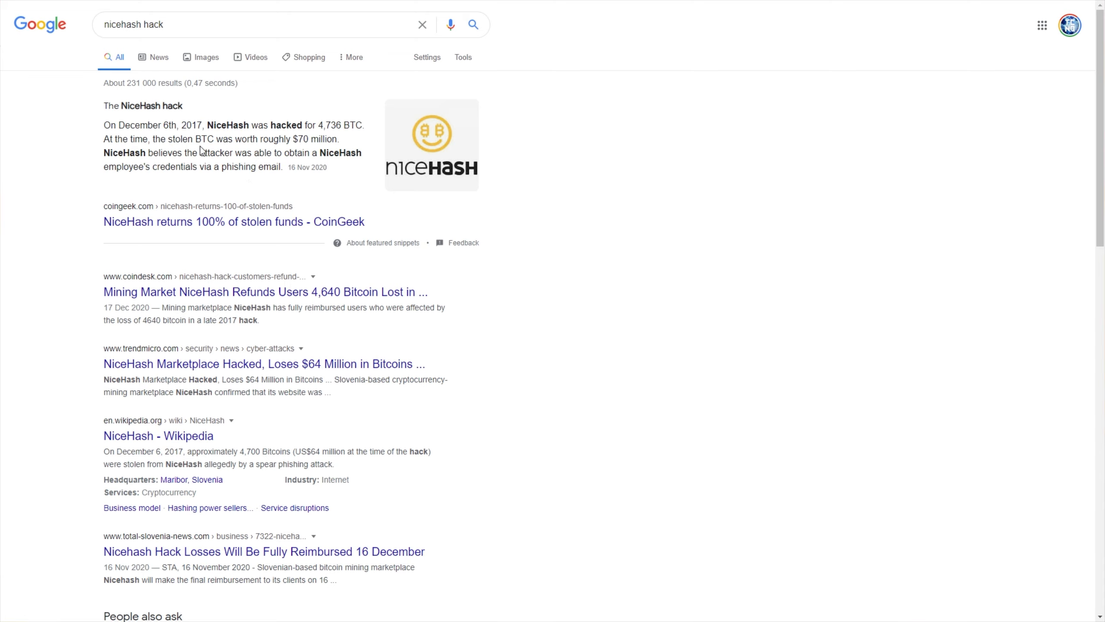
Step: Review the date, the stolen amount and the hack description in the featured NiceHash hack search result
{"action": "left_click_drag", "start_coordinate": [119, 125], "coordinate": [193, 125]}
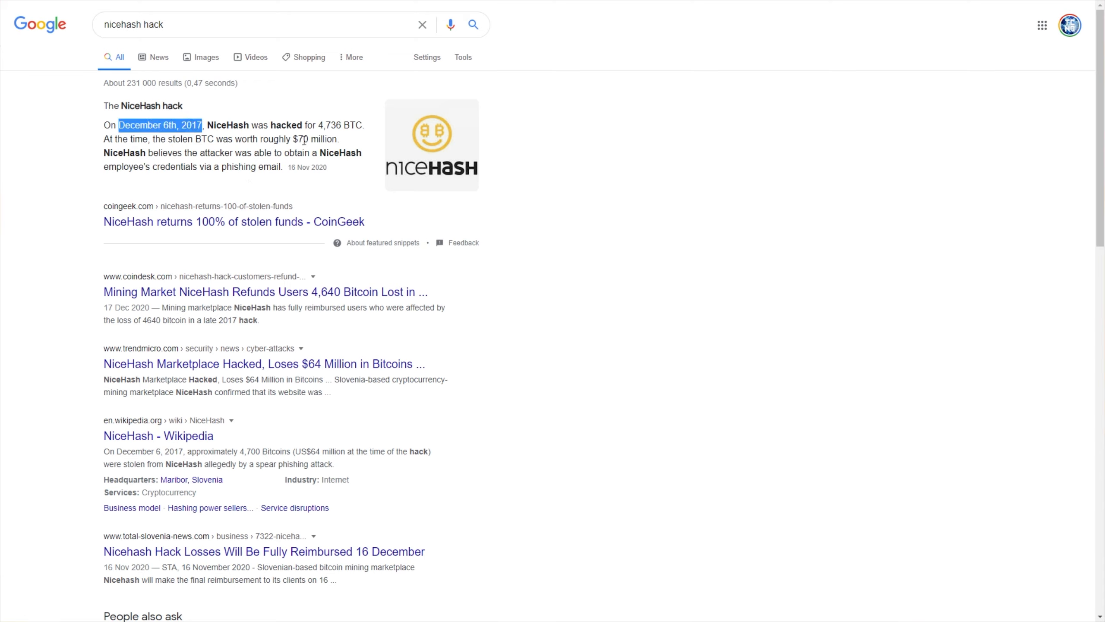
{"action": "left_click_drag", "start_coordinate": [303, 140], "coordinate": [326, 139]}
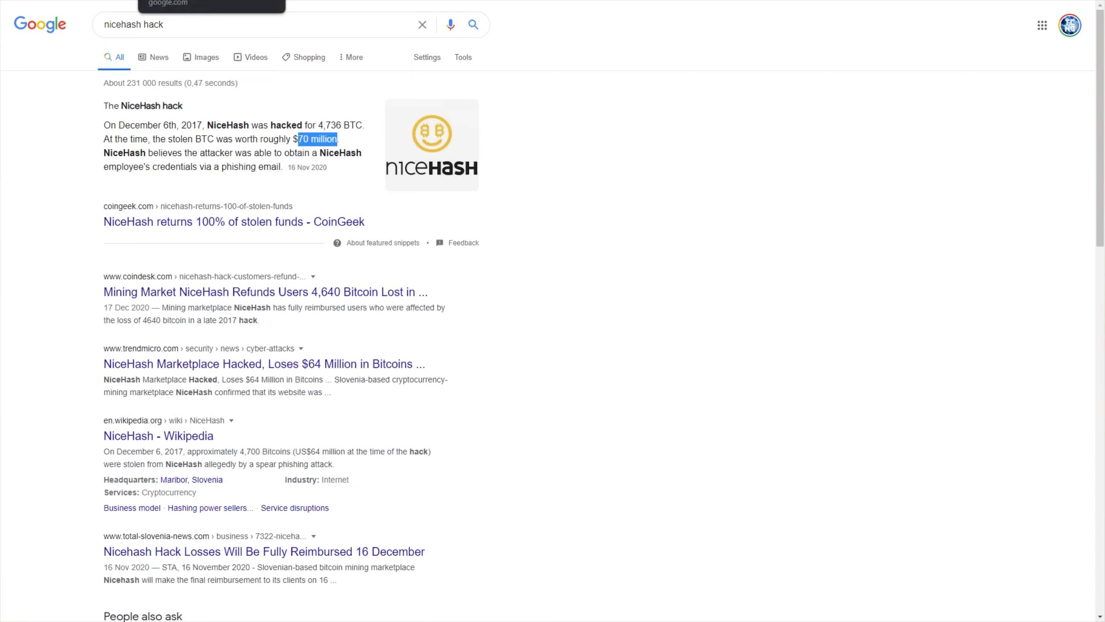
{"action": "left_click", "coordinate": [285, 125]}
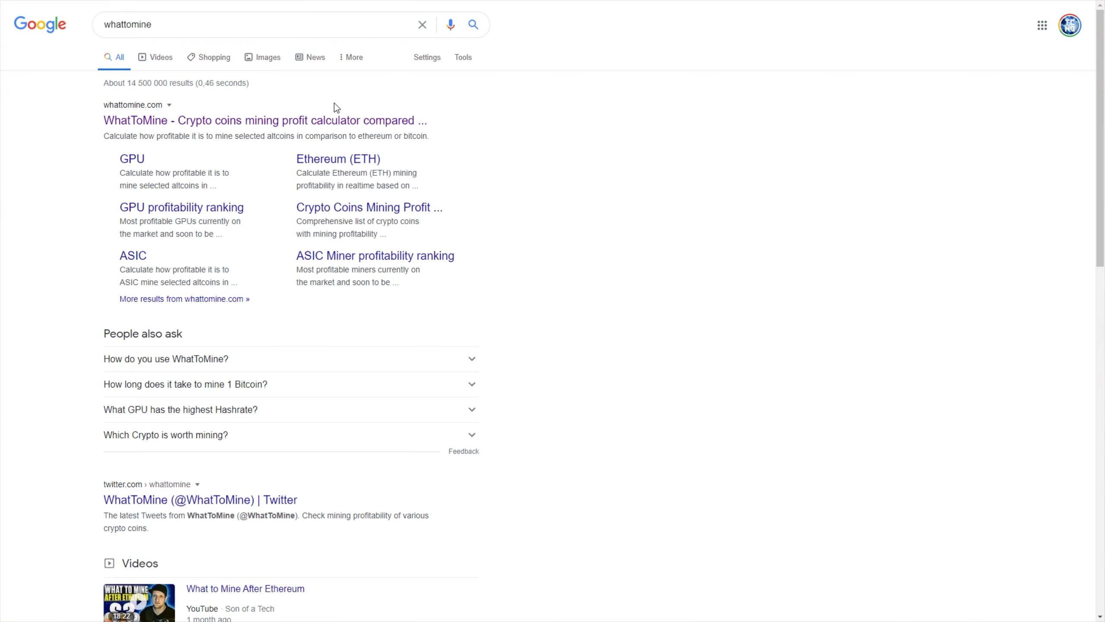
Step: Open WhatToMine from the search results and calculate mining profitability for one 1080 and one 1080Ti
{"action": "left_click", "coordinate": [337, 120]}
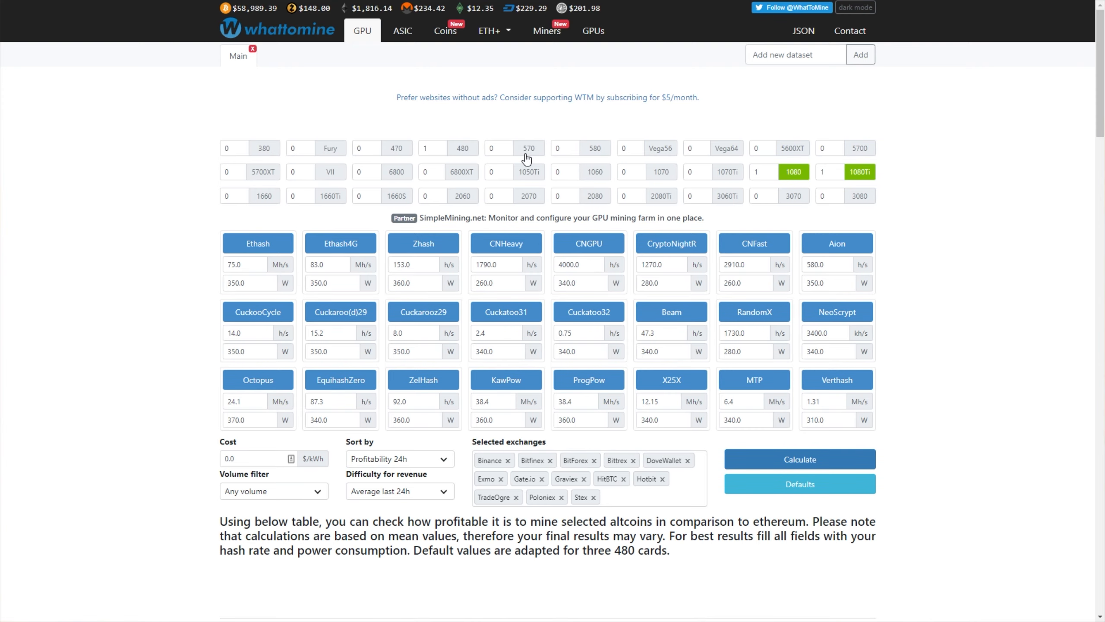
{"action": "left_click", "coordinate": [793, 172]}
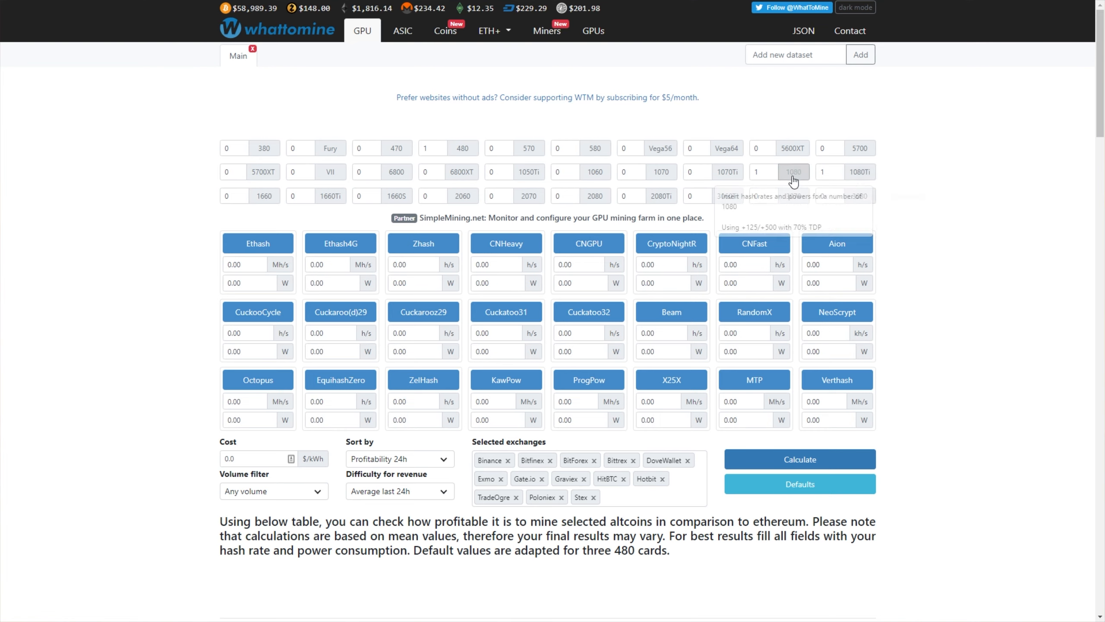
{"action": "left_click", "coordinate": [793, 172]}
{"action": "left_click", "coordinate": [860, 172]}
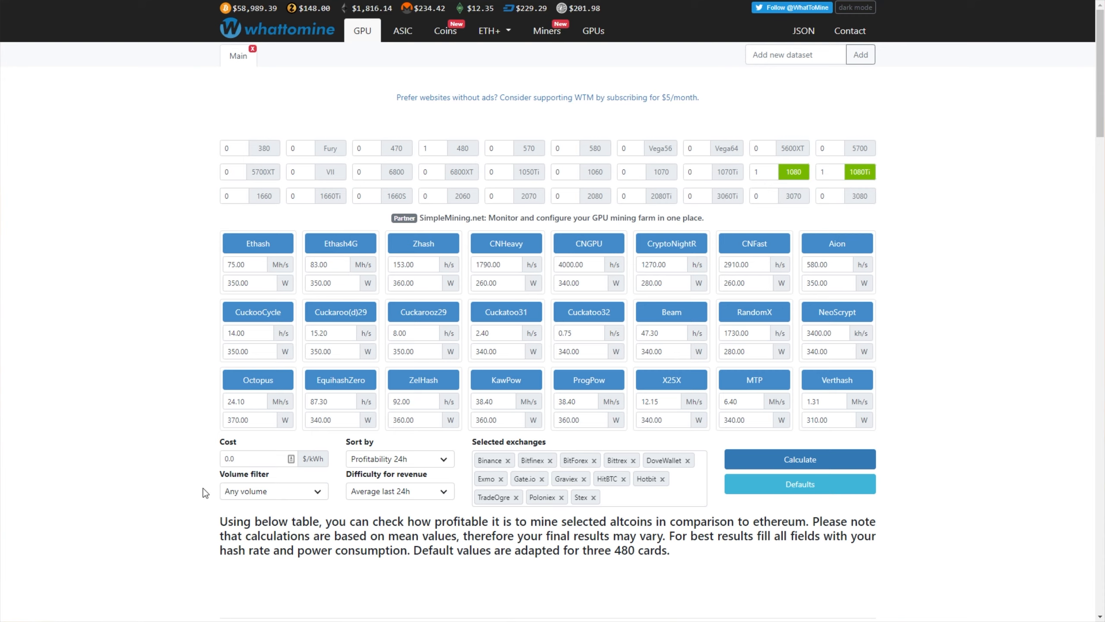
{"action": "left_click_drag", "start_coordinate": [288, 459], "coordinate": [201, 465]}
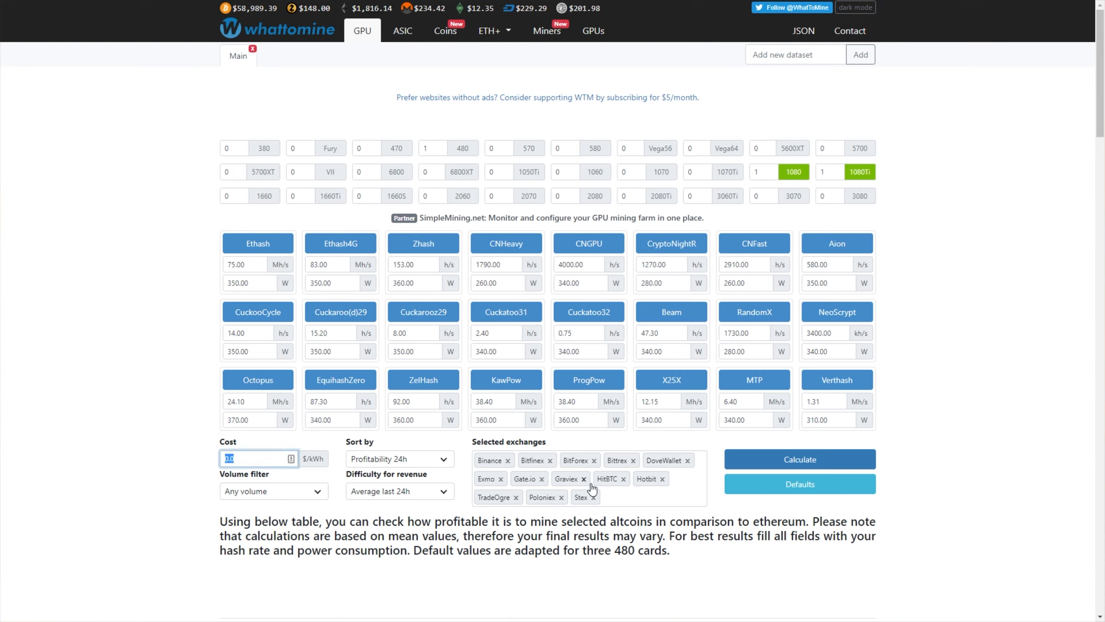
{"action": "left_click", "coordinate": [768, 464]}
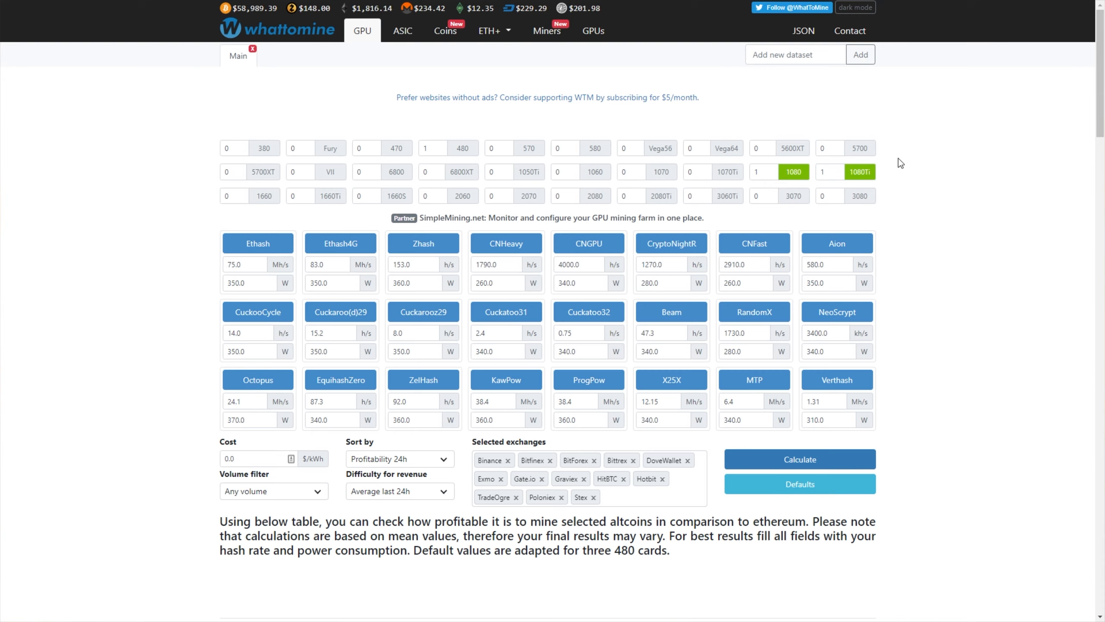
Step: Examine the profitability table for the selected cards, checking the revenue and profit of Ethereum
{"action": "left_click", "coordinate": [444, 31]}
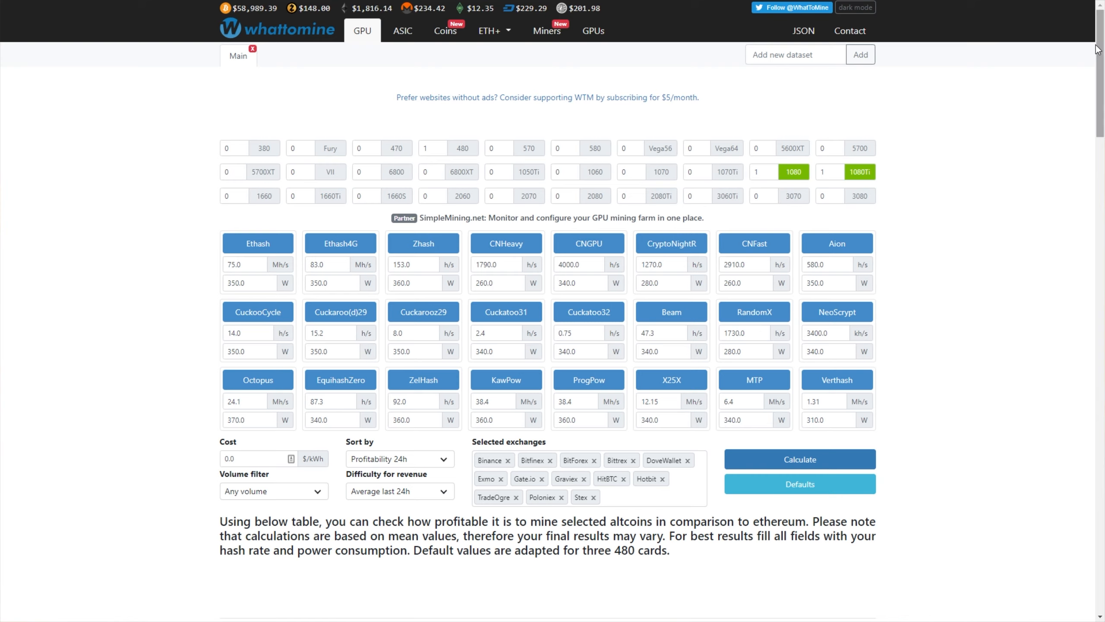
{"action": "left_click_drag", "start_coordinate": [1097, 49], "coordinate": [1088, 144]}
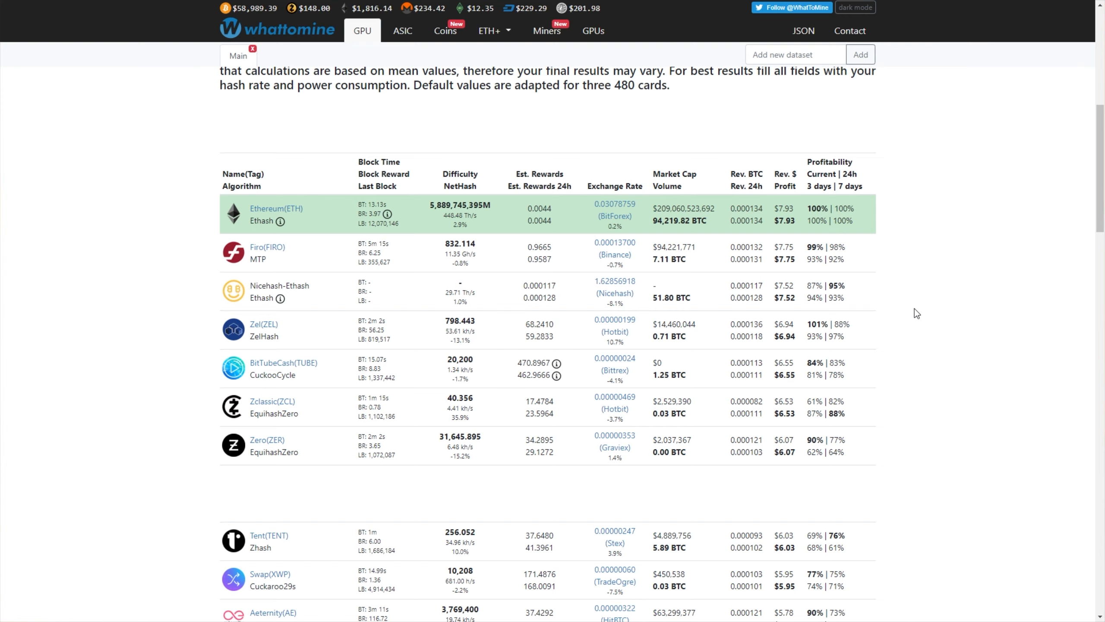
{"action": "scroll", "coordinate": [974, 135], "scroll_direction": "up", "scroll_amount": 6}
{"action": "scroll", "coordinate": [866, 126], "scroll_direction": "up", "scroll_amount": 4}
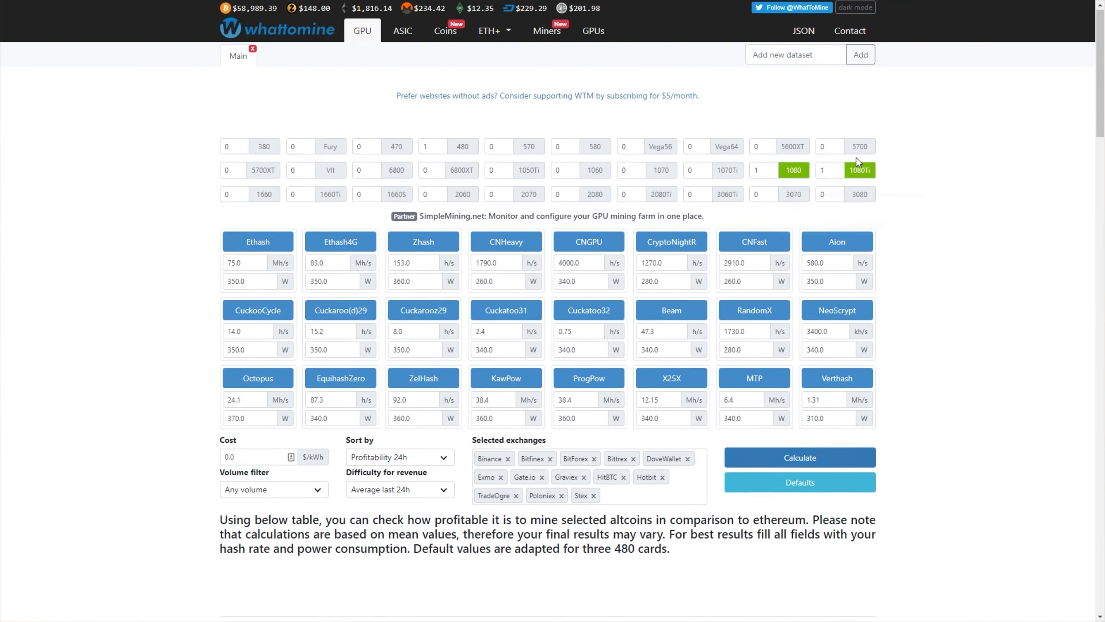
{"action": "scroll", "coordinate": [827, 196], "scroll_direction": "down", "scroll_amount": 7}
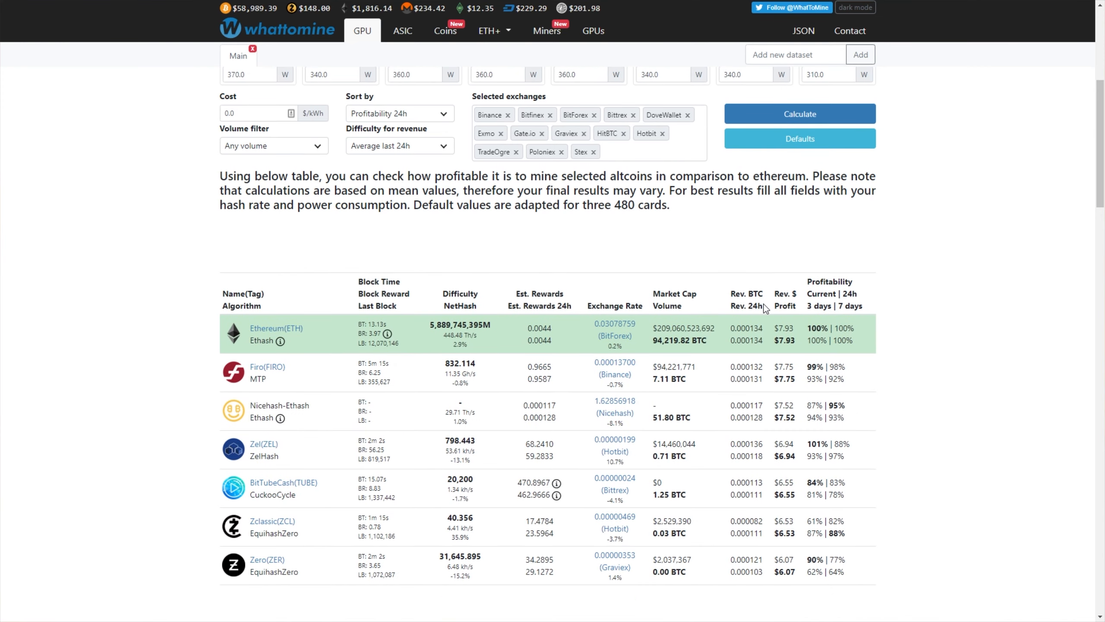
{"action": "left_click_drag", "start_coordinate": [773, 294], "coordinate": [798, 310]}
{"action": "left_click_drag", "start_coordinate": [796, 329], "coordinate": [774, 329]}
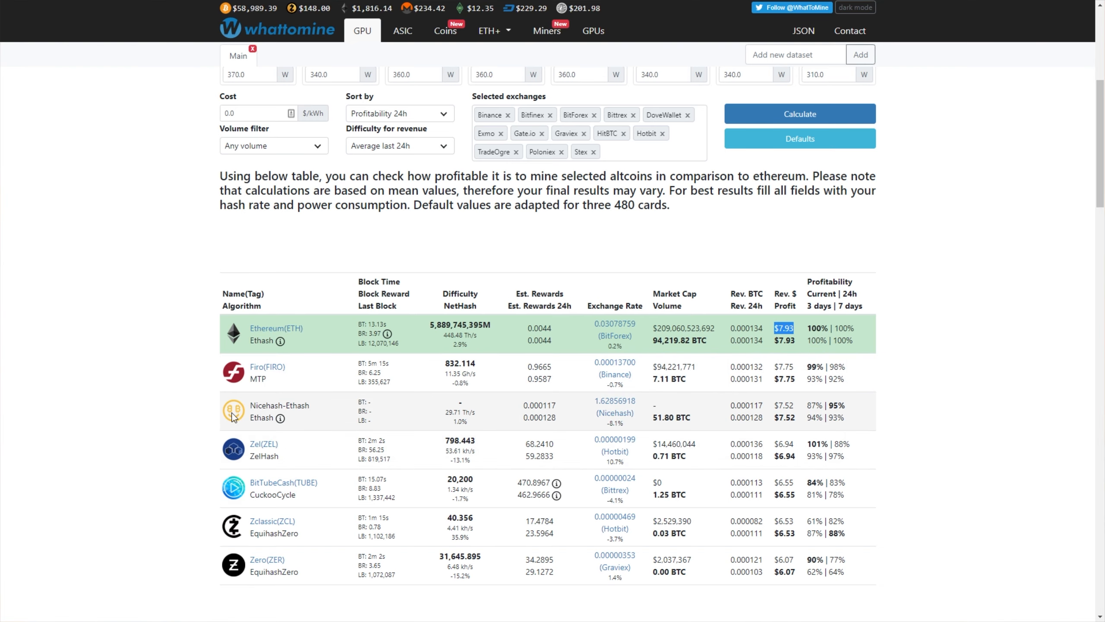
Step: Examine the Nicehash entries throughout the profitability table and the algorithm each one uses, from Ethash down to NeoScrypt
{"action": "left_click_drag", "start_coordinate": [249, 405], "coordinate": [311, 405]}
{"action": "scroll", "coordinate": [313, 434], "scroll_direction": "down", "scroll_amount": 1}
{"action": "scroll", "coordinate": [314, 434], "scroll_direction": "down", "scroll_amount": 8}
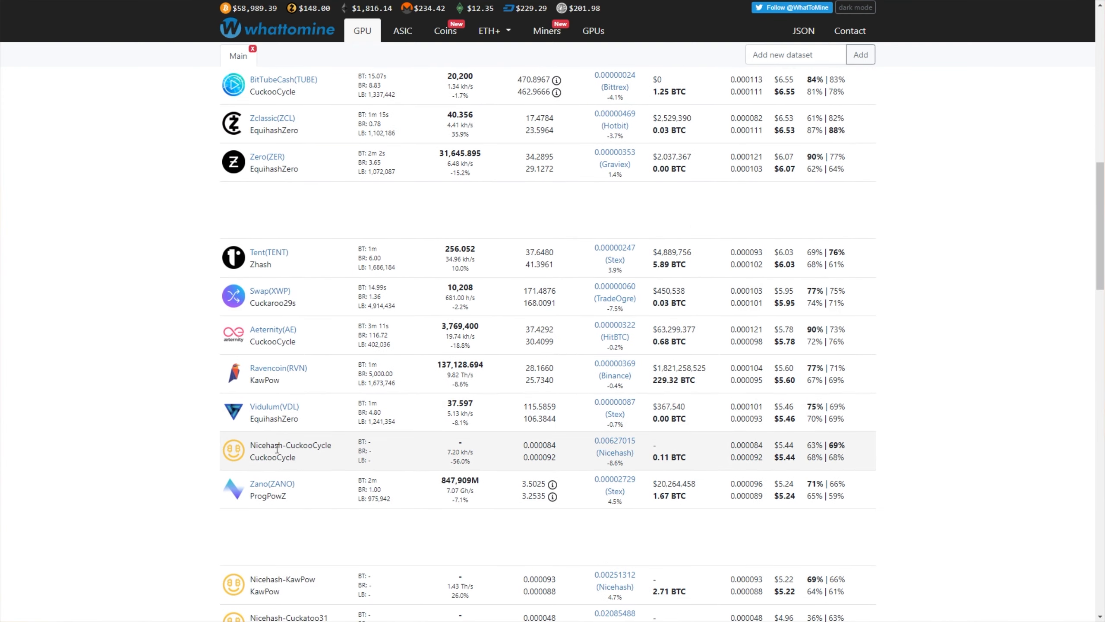
{"action": "double_click", "coordinate": [259, 444]}
{"action": "double_click", "coordinate": [308, 445]}
{"action": "scroll", "coordinate": [308, 439], "scroll_direction": "down", "scroll_amount": 4}
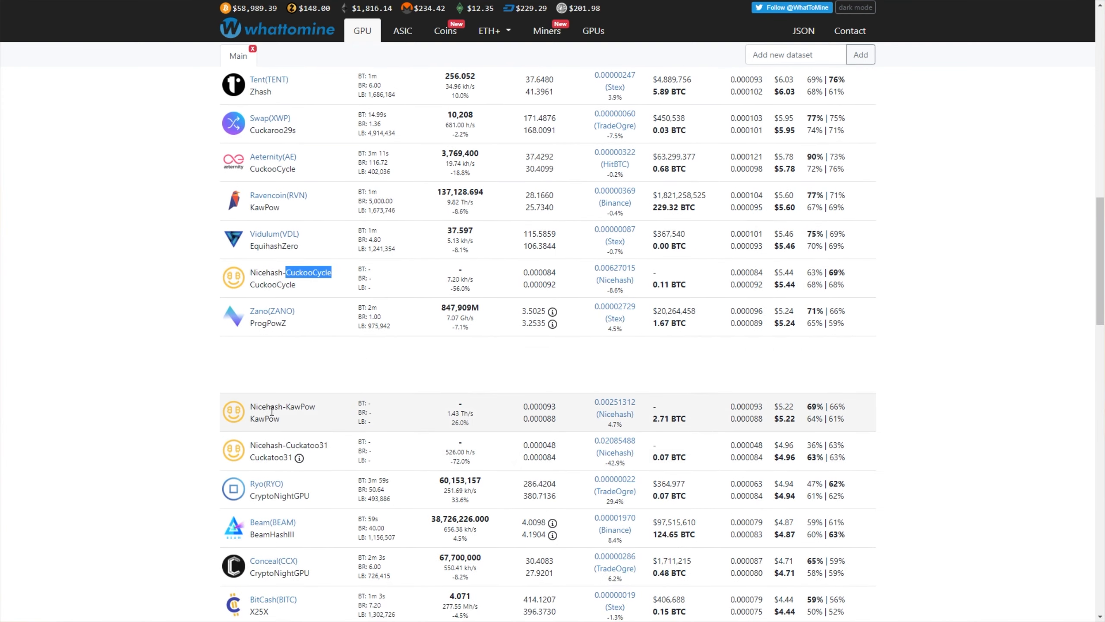
{"action": "double_click", "coordinate": [266, 406]}
{"action": "double_click", "coordinate": [300, 406]}
{"action": "double_click", "coordinate": [313, 445]}
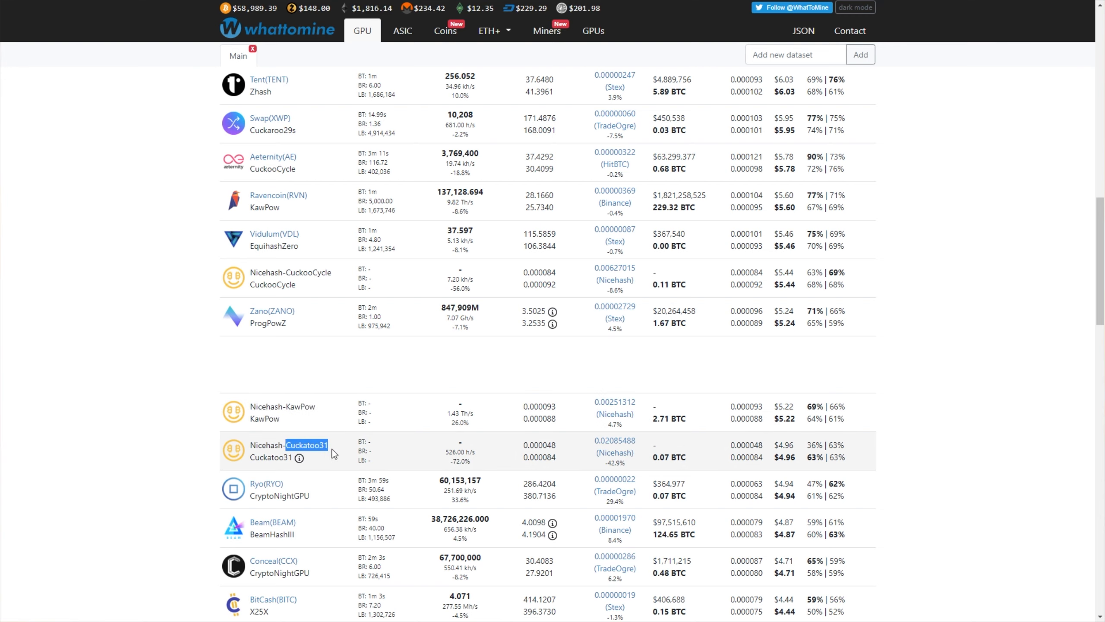
{"action": "scroll", "coordinate": [337, 450], "scroll_direction": "down", "scroll_amount": 5}
{"action": "double_click", "coordinate": [300, 407]}
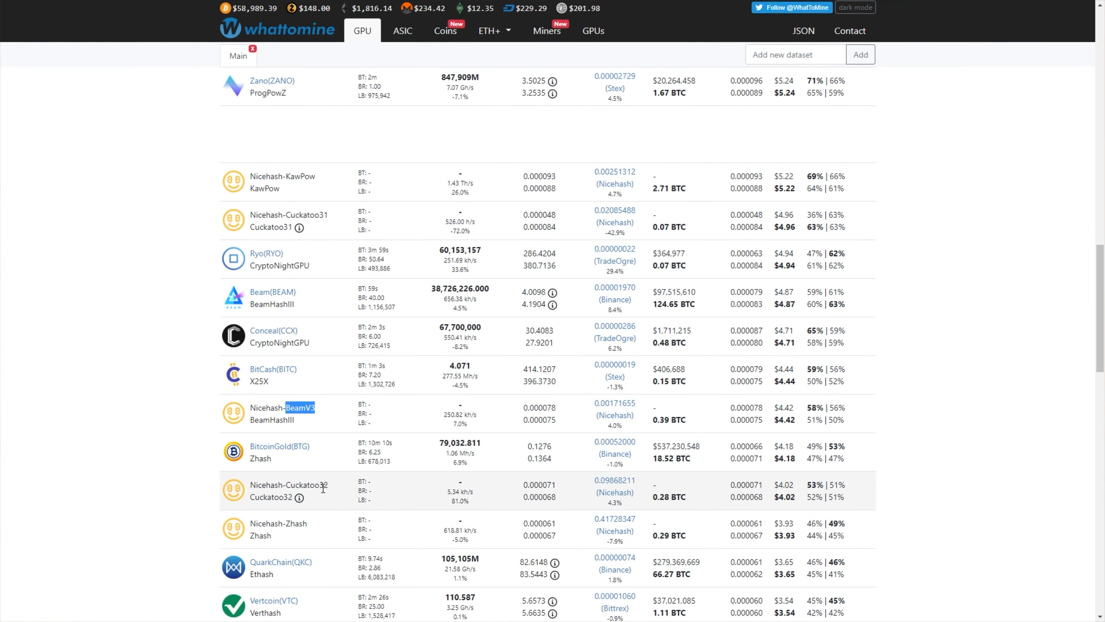
{"action": "double_click", "coordinate": [307, 484]}
{"action": "scroll", "coordinate": [310, 486], "scroll_direction": "down", "scroll_amount": 2}
{"action": "double_click", "coordinate": [307, 485]}
{"action": "scroll", "coordinate": [310, 486], "scroll_direction": "down", "scroll_amount": 4}
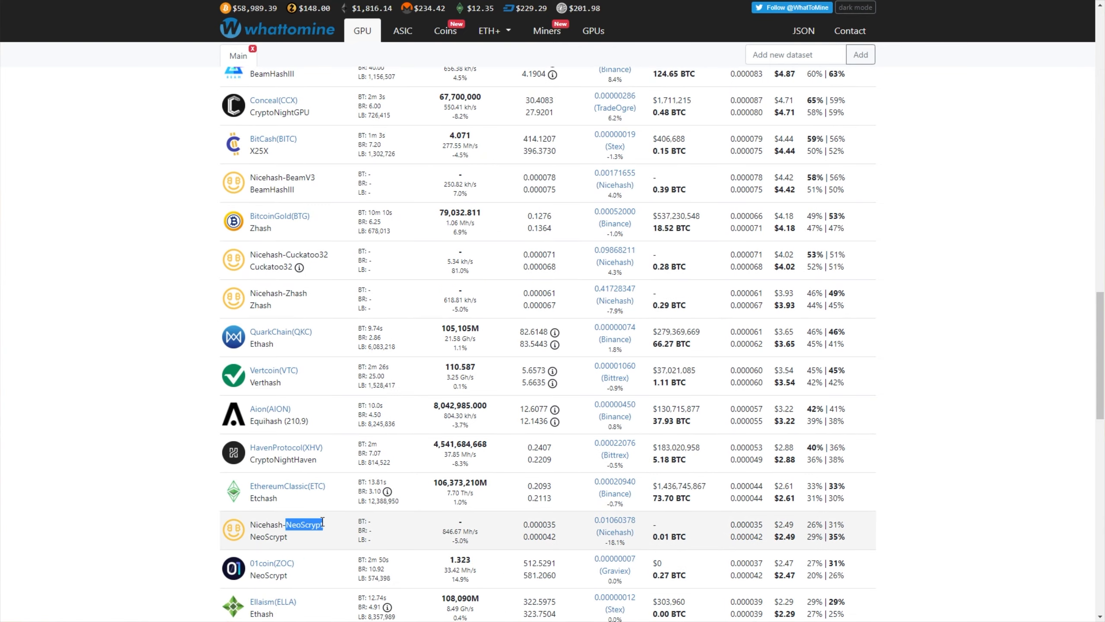
{"action": "double_click", "coordinate": [310, 526]}
{"action": "scroll", "coordinate": [330, 531], "scroll_direction": "down", "scroll_amount": 6}
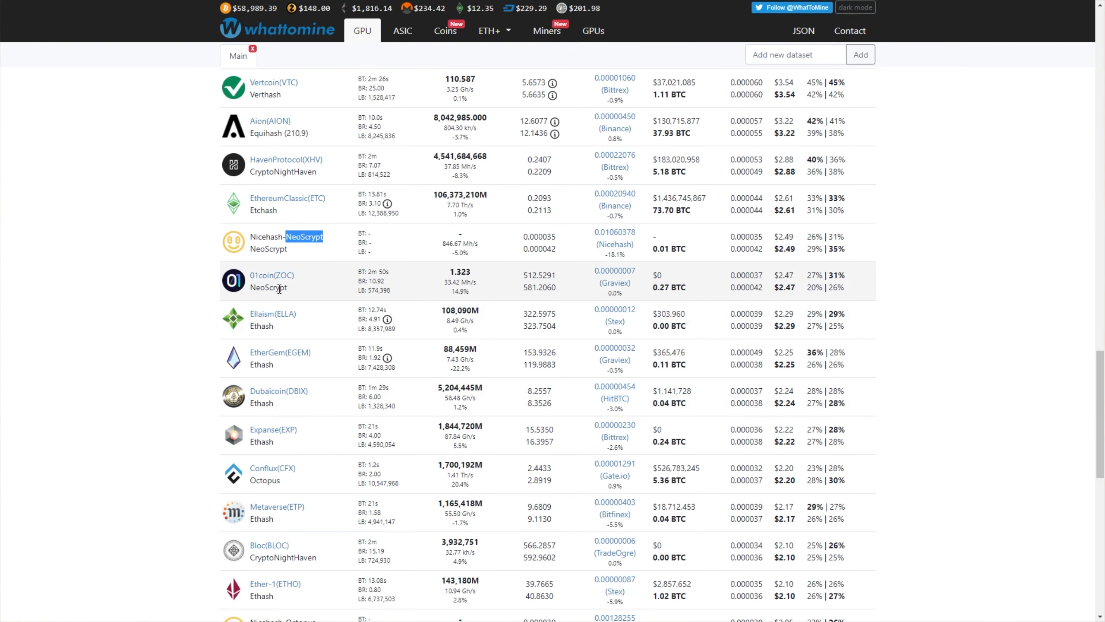
{"action": "double_click", "coordinate": [266, 237]}
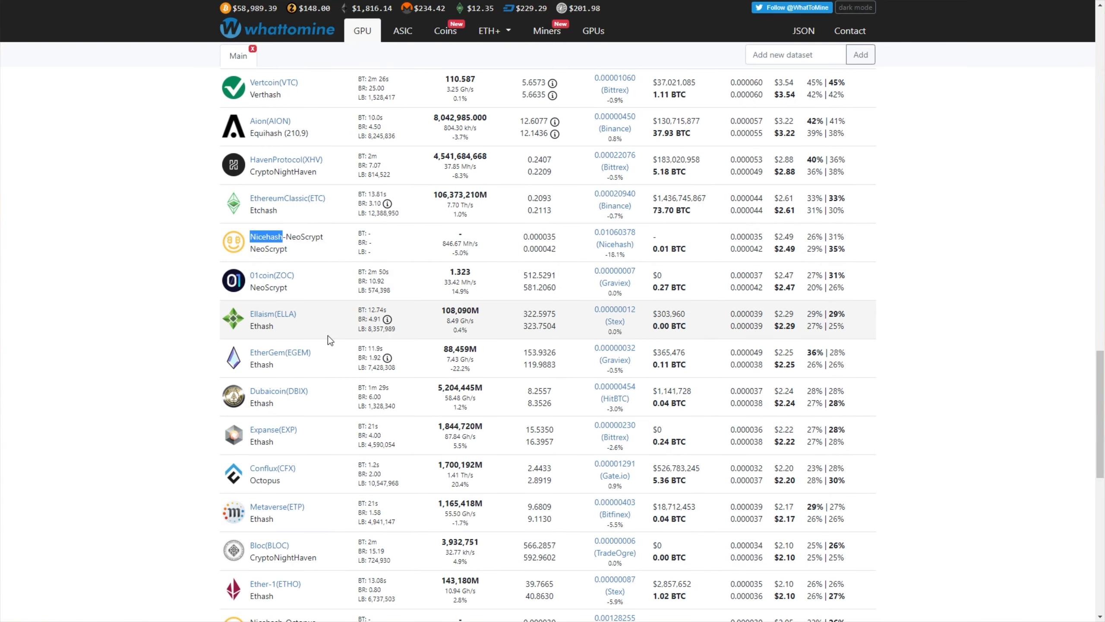
Step: Compare the Nicehash-Ethash entry with Ethereum in the profitability table
{"action": "scroll", "coordinate": [391, 481], "scroll_direction": "up", "scroll_amount": 6}
{"action": "scroll", "coordinate": [391, 480], "scroll_direction": "up", "scroll_amount": 20}
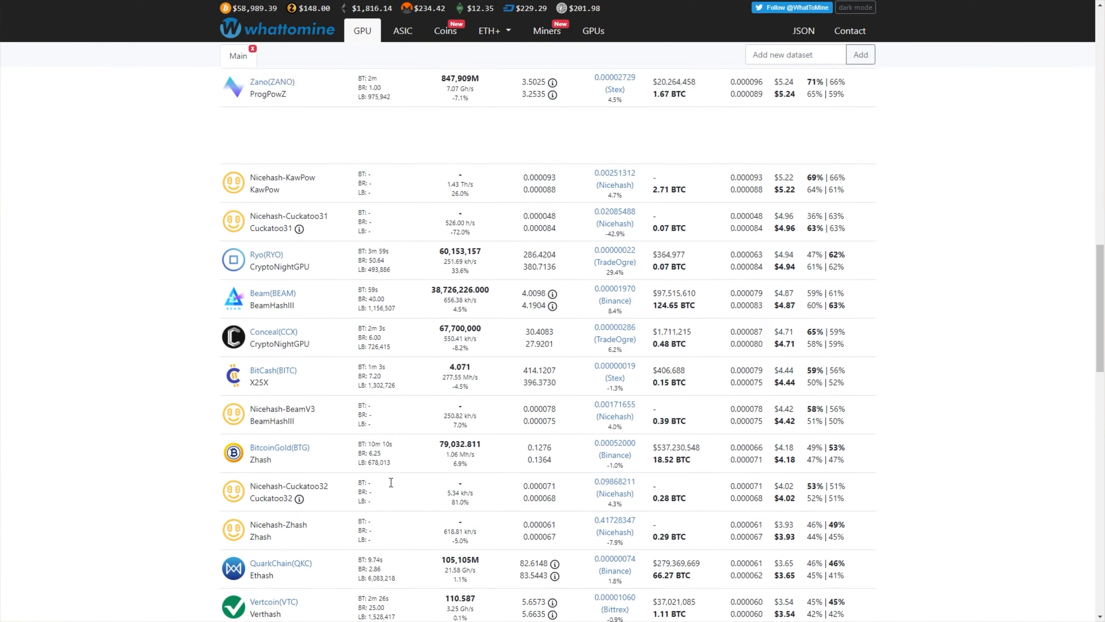
{"action": "scroll", "coordinate": [390, 482], "scroll_direction": "up", "scroll_amount": 3}
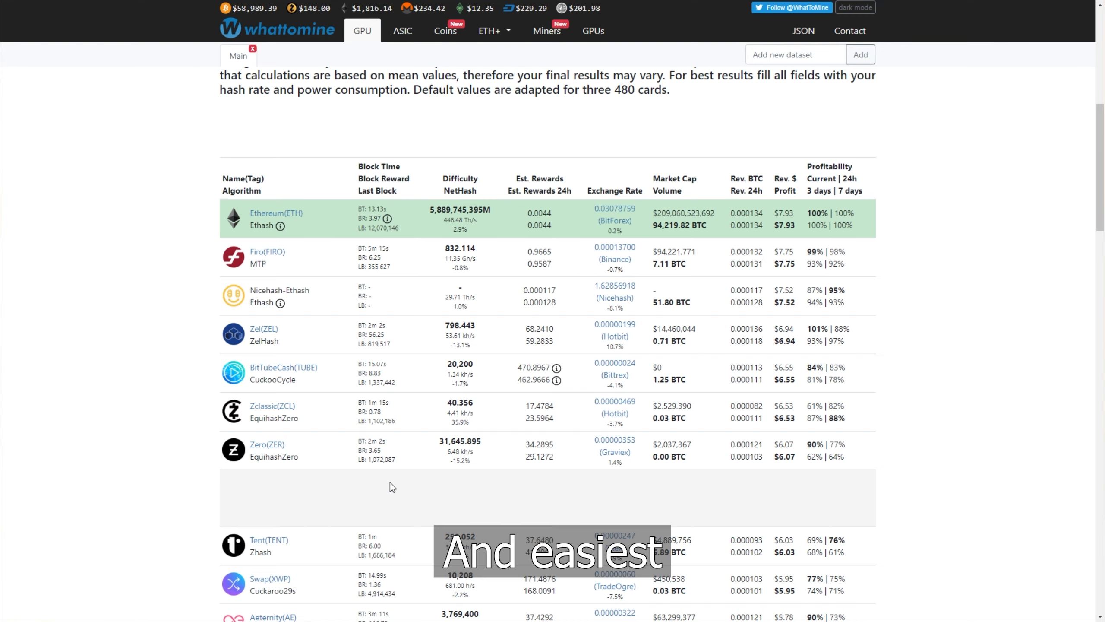
{"action": "triple_click", "coordinate": [271, 289]}
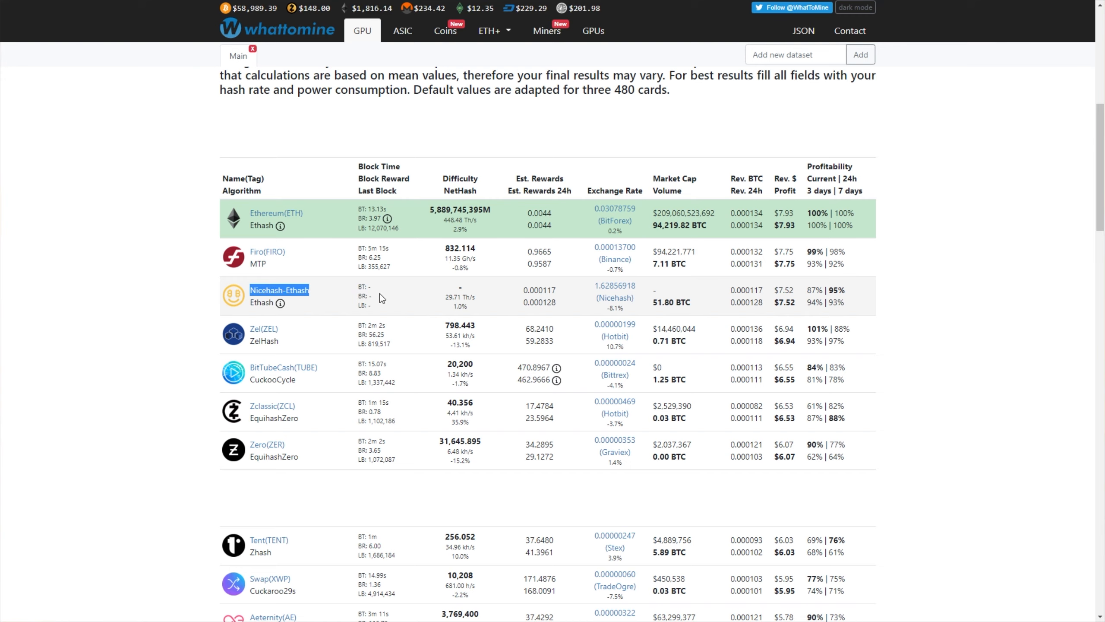
{"action": "double_click", "coordinate": [794, 213]}
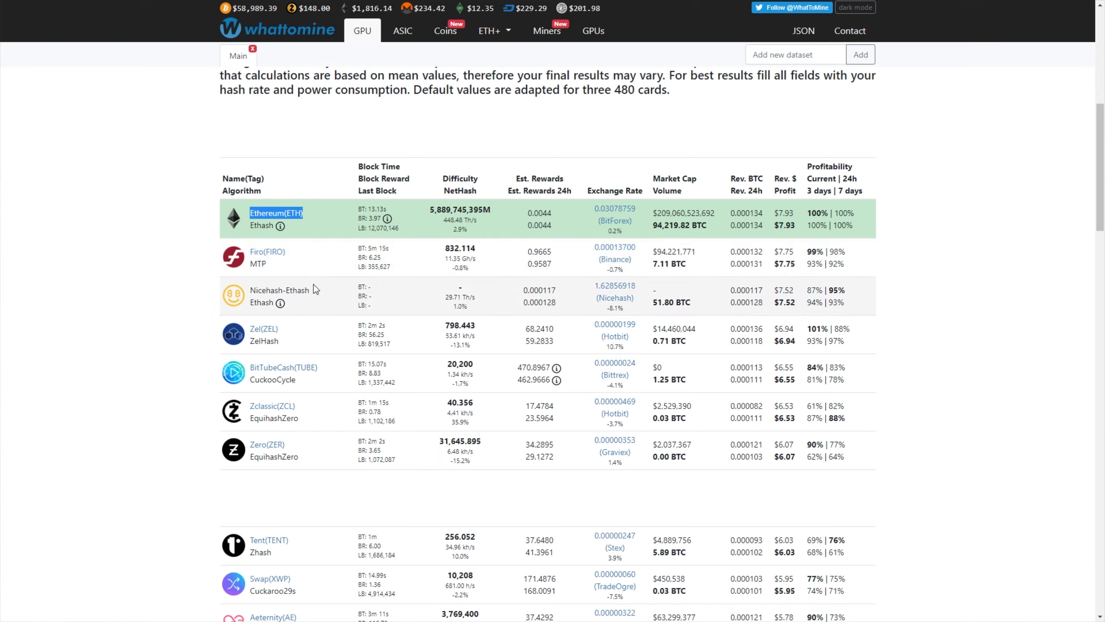
{"action": "left_click_drag", "start_coordinate": [312, 290], "coordinate": [250, 290]}
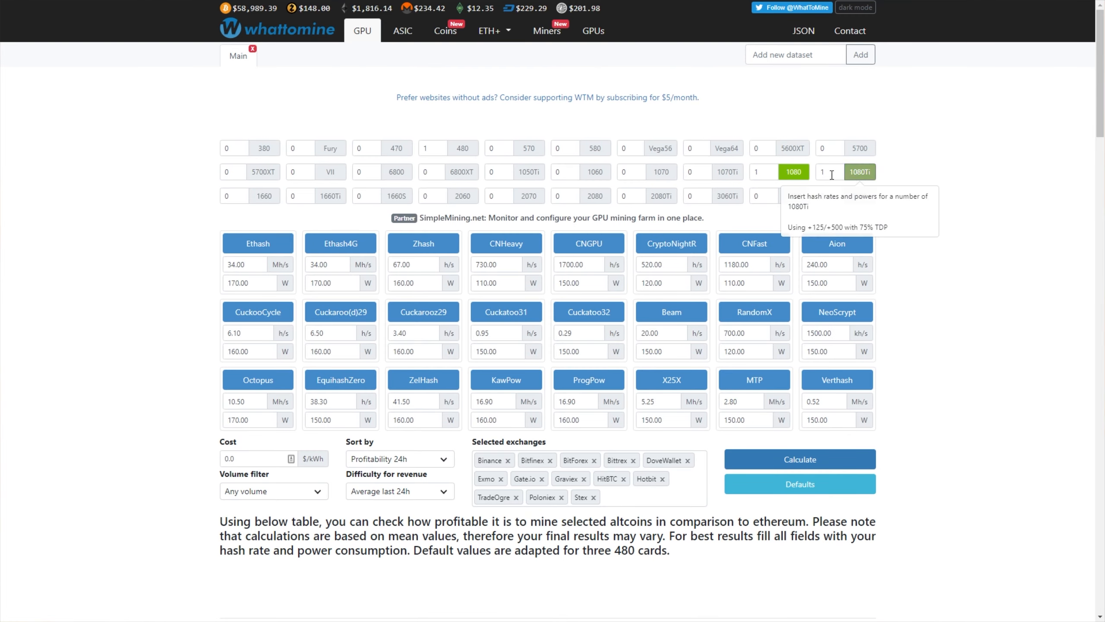
Step: Recalculate with one 3080 in place of the 1080 and 1080Ti, and check Ethereum's revenue
{"action": "left_click_drag", "start_coordinate": [837, 197], "coordinate": [800, 204]}
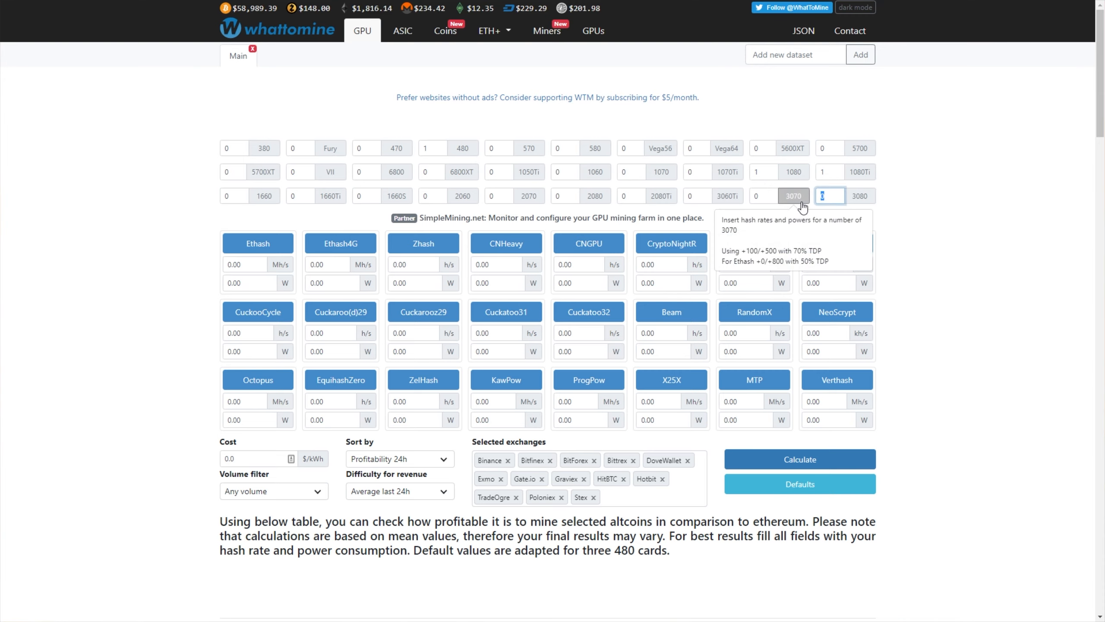
{"action": "type", "text": "1"}
{"action": "left_click", "coordinate": [860, 198]}
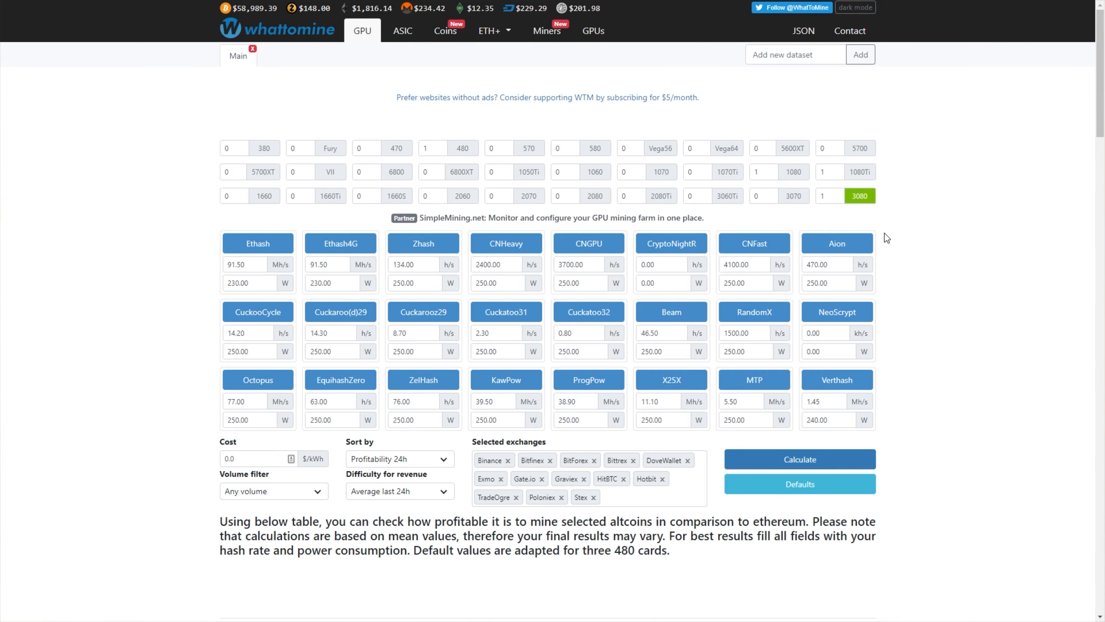
{"action": "scroll", "coordinate": [887, 238], "scroll_direction": "down", "scroll_amount": 5}
{"action": "left_click", "coordinate": [830, 175]}
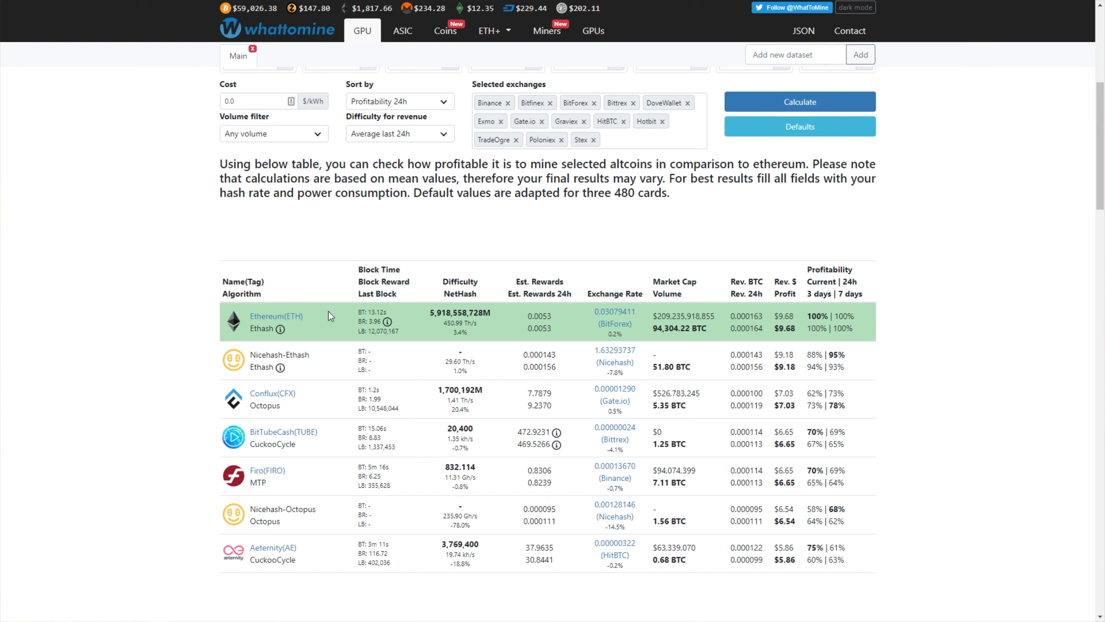
{"action": "double_click", "coordinate": [791, 316]}
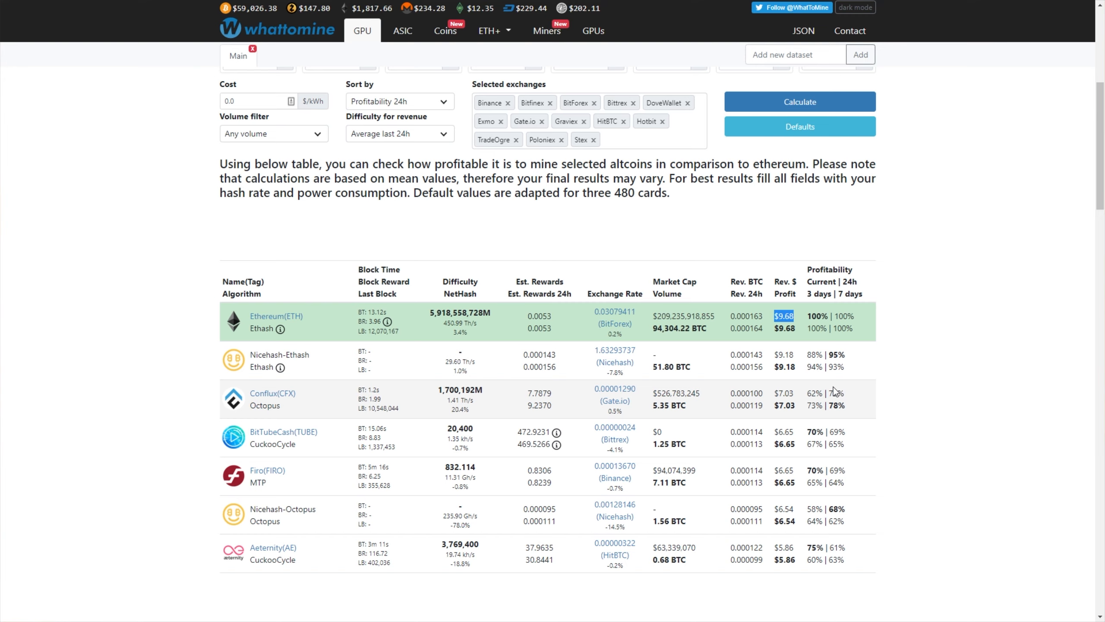
Step: Set the number of 3080 cards to 5 and recalculate the mining profitability
{"action": "scroll", "coordinate": [833, 386], "scroll_direction": "up", "scroll_amount": 8}
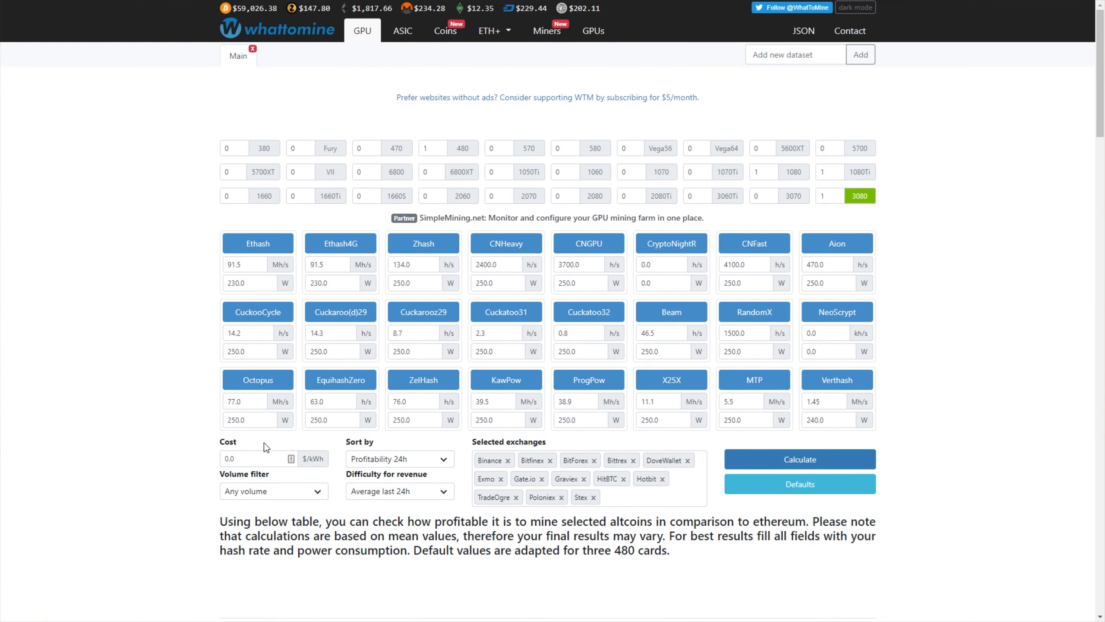
{"action": "left_click", "coordinate": [261, 458]}
{"action": "left_click", "coordinate": [828, 194]}
{"action": "type", "text": "5"}
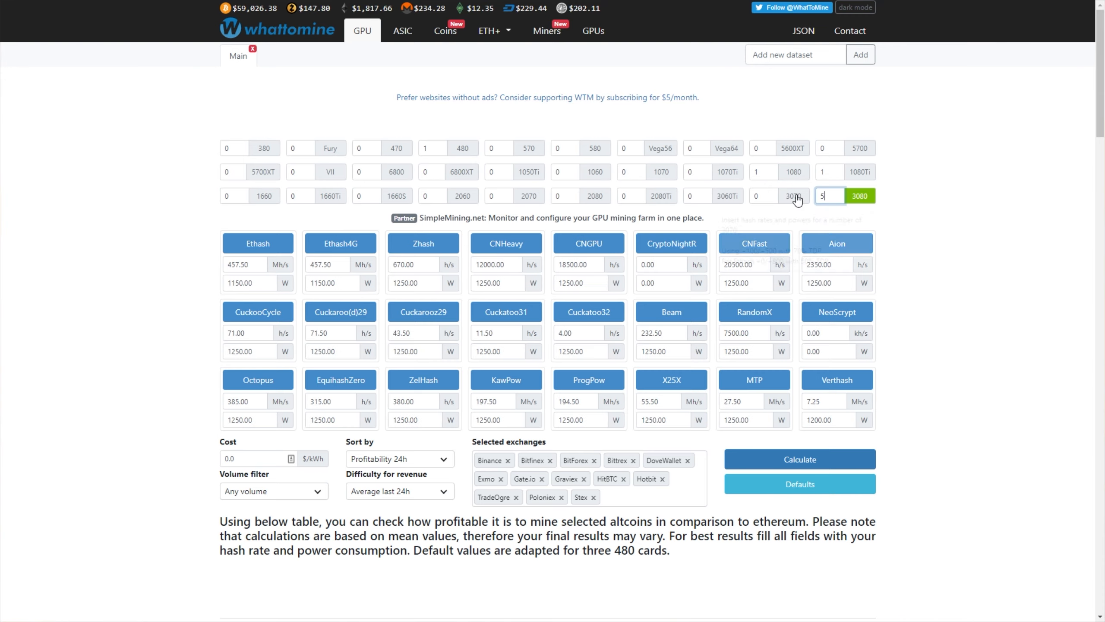
{"action": "left_click", "coordinate": [811, 459]}
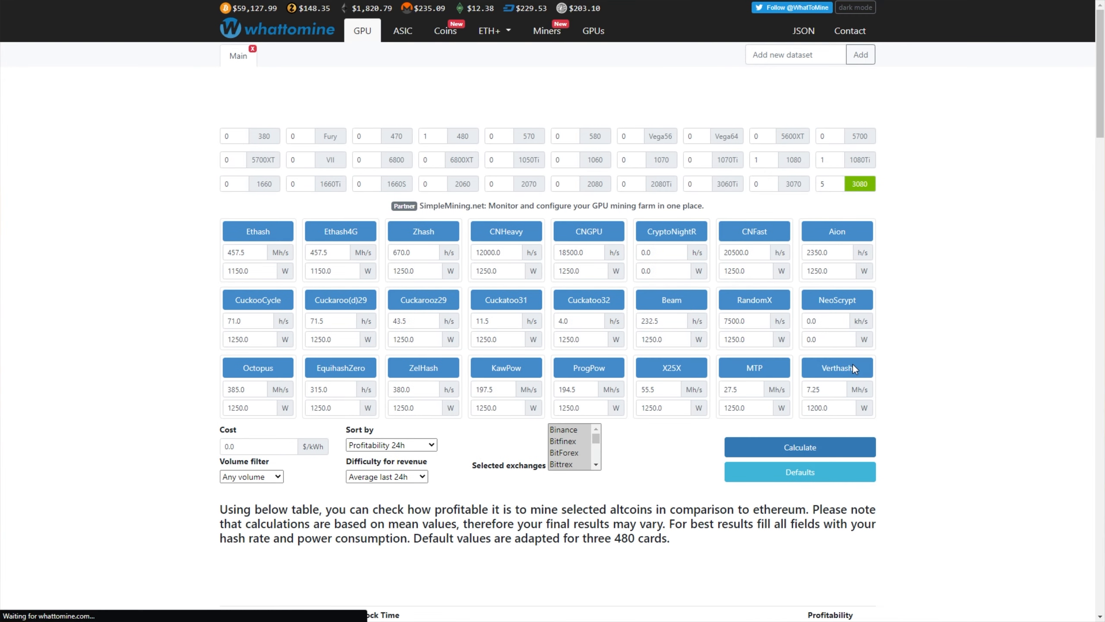
Step: Check Ethereum's revenue and profit for the five 3080 cards in the profitability table
{"action": "scroll", "coordinate": [853, 364], "scroll_direction": "down", "scroll_amount": 5}
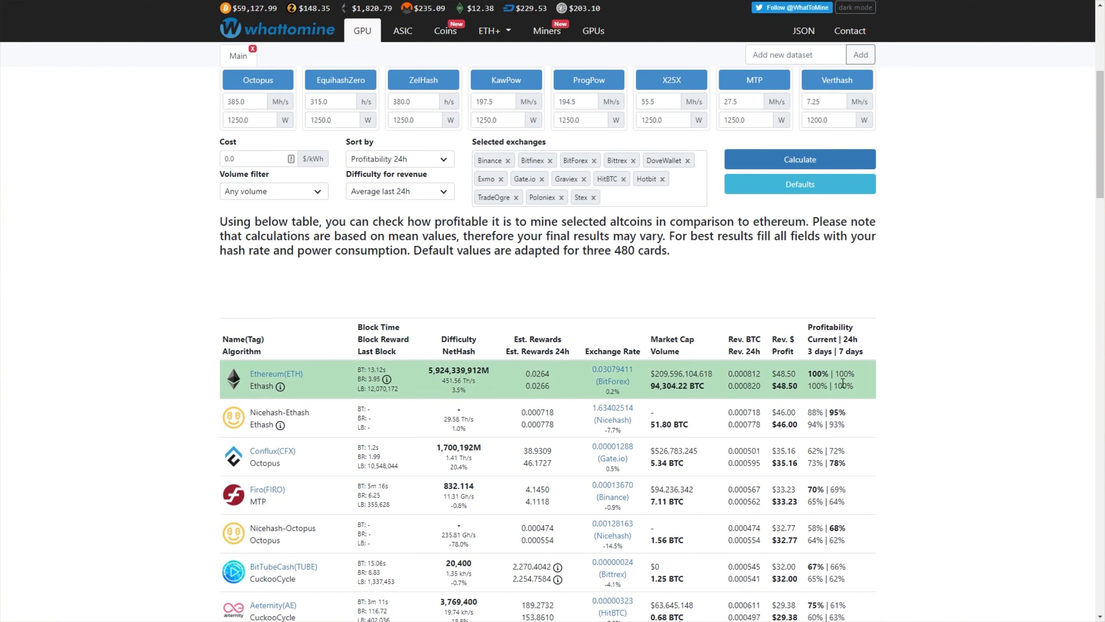
{"action": "left_click_drag", "start_coordinate": [796, 375], "coordinate": [769, 373]}
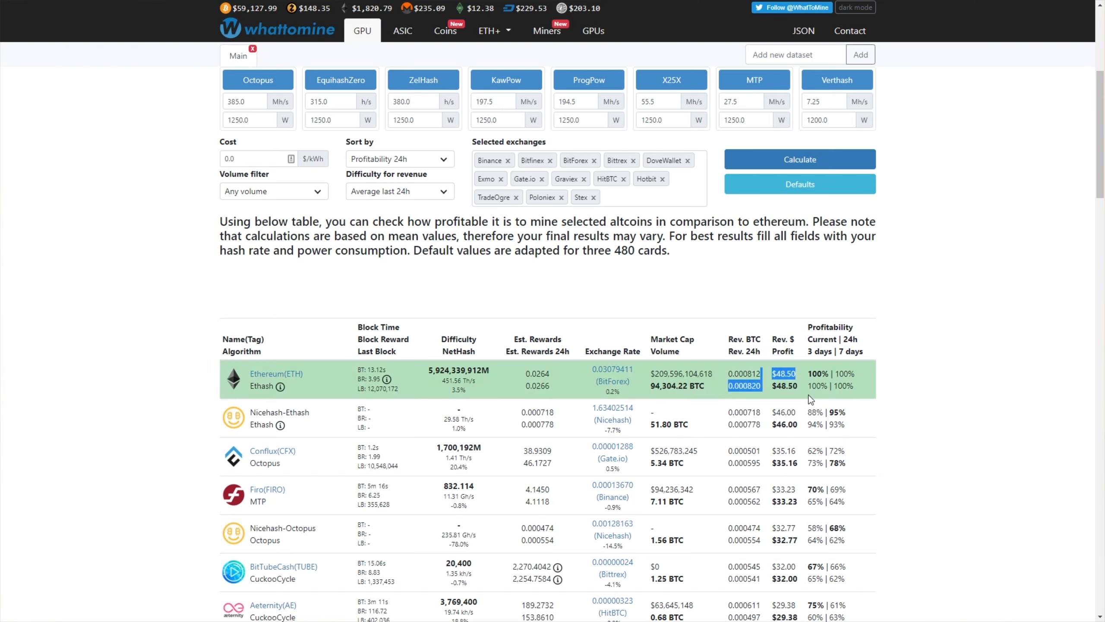
{"action": "left_click", "coordinate": [879, 348]}
{"action": "left_click_drag", "start_coordinate": [769, 373], "coordinate": [798, 385]}
{"action": "left_click", "coordinate": [800, 385]}
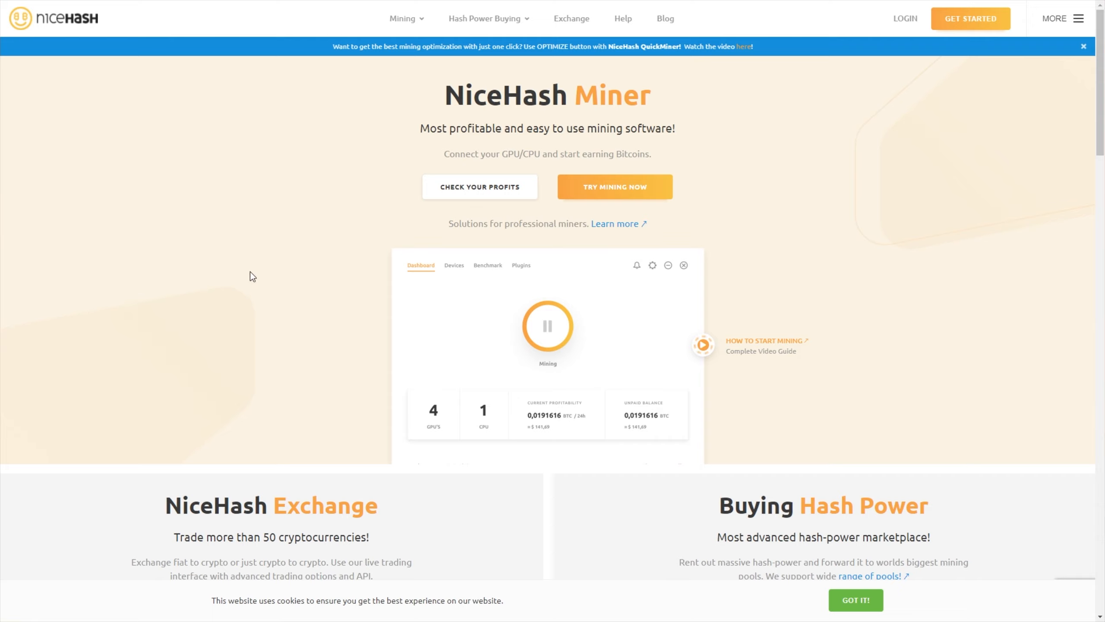
Step: Open the NiceHash login page, view the form for creating a new account, and return to the login
{"action": "left_click", "coordinate": [905, 28]}
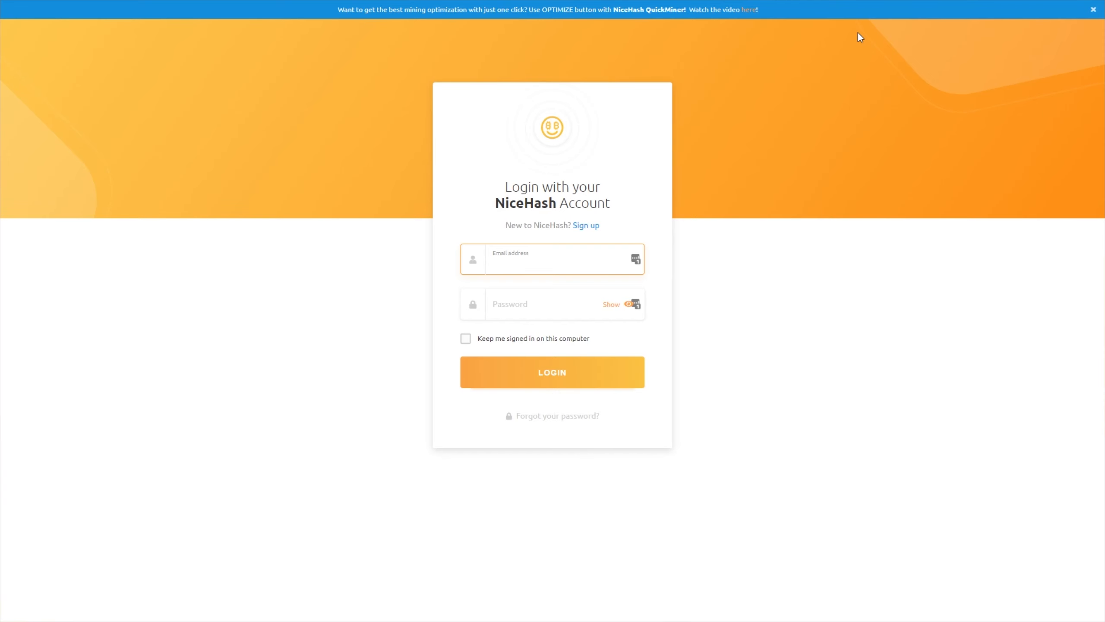
{"action": "left_click", "coordinate": [583, 225]}
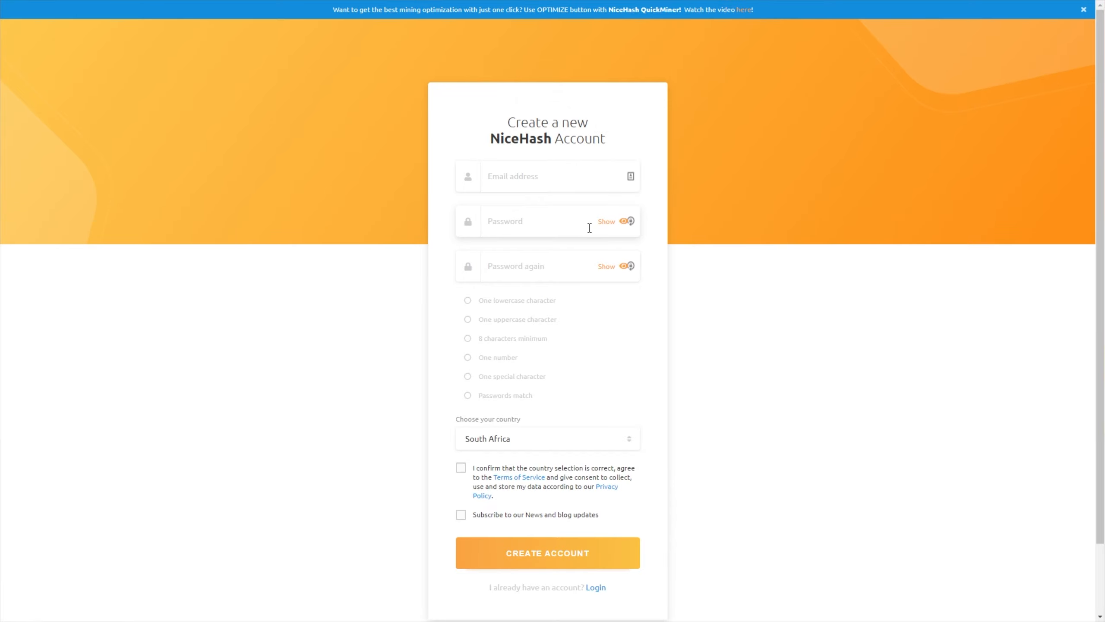
{"action": "left_click", "coordinate": [592, 228]}
{"action": "key", "text": "alt+Left"}
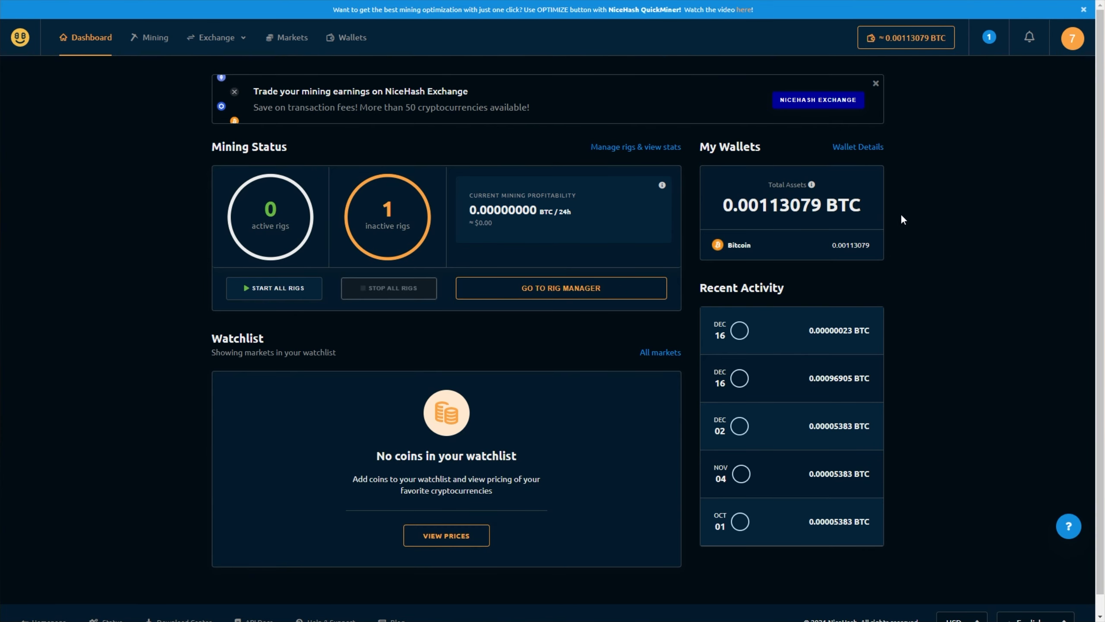
Step: View the wallet's total assets in US dollars and switch the display back to BTC
{"action": "left_click", "coordinate": [812, 213]}
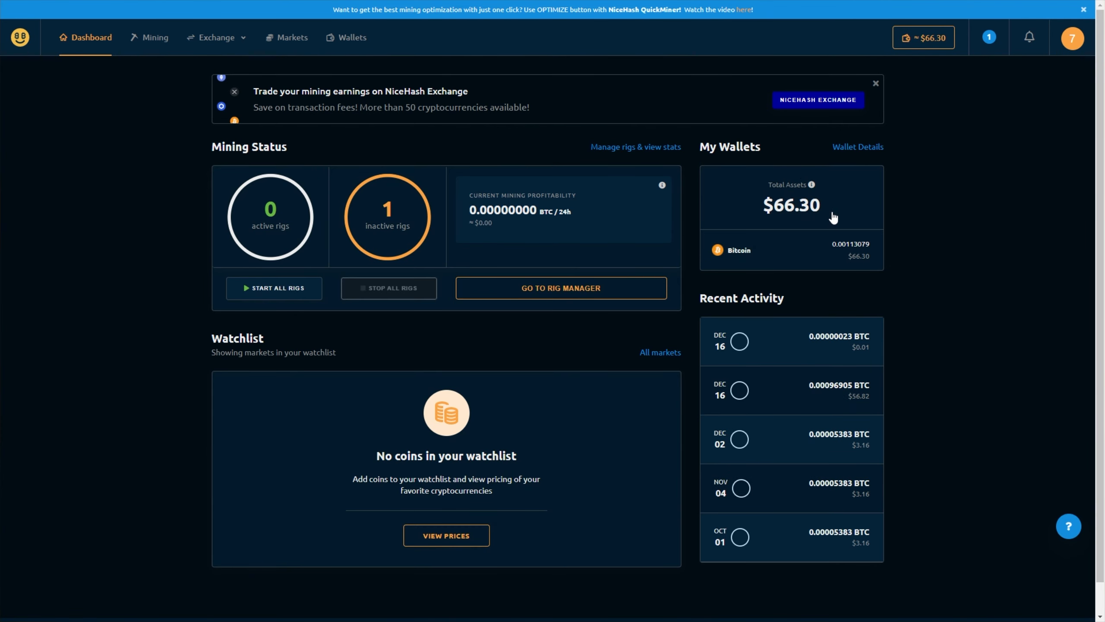
{"action": "left_click", "coordinate": [837, 220]}
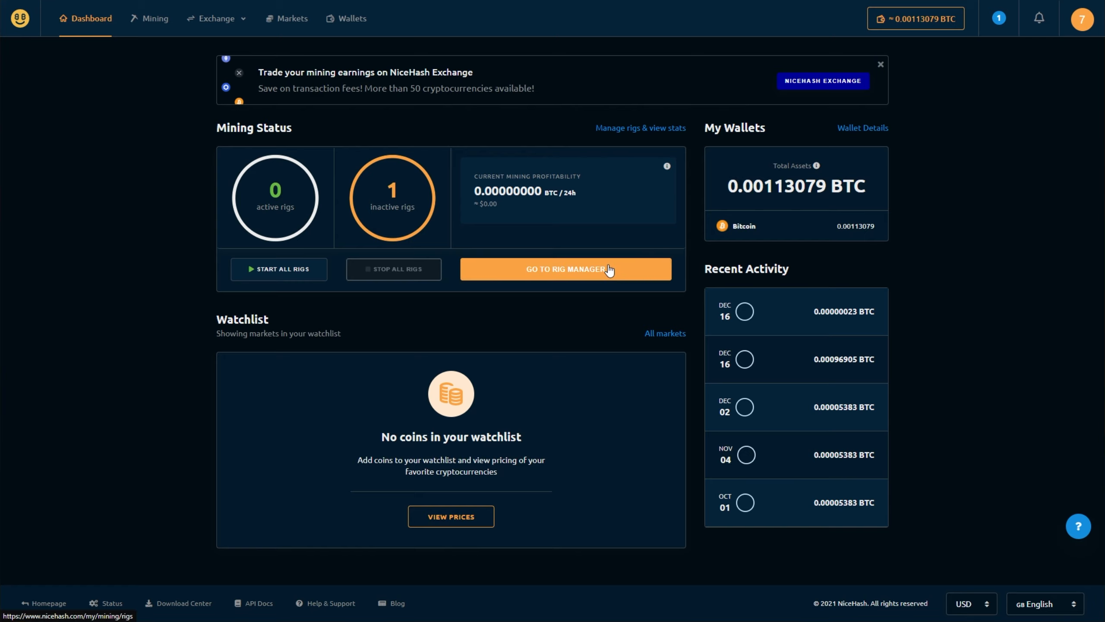
Step: Go through the rig manager's introductory tour, close it, and open the miner download options
{"action": "left_click", "coordinate": [563, 266]}
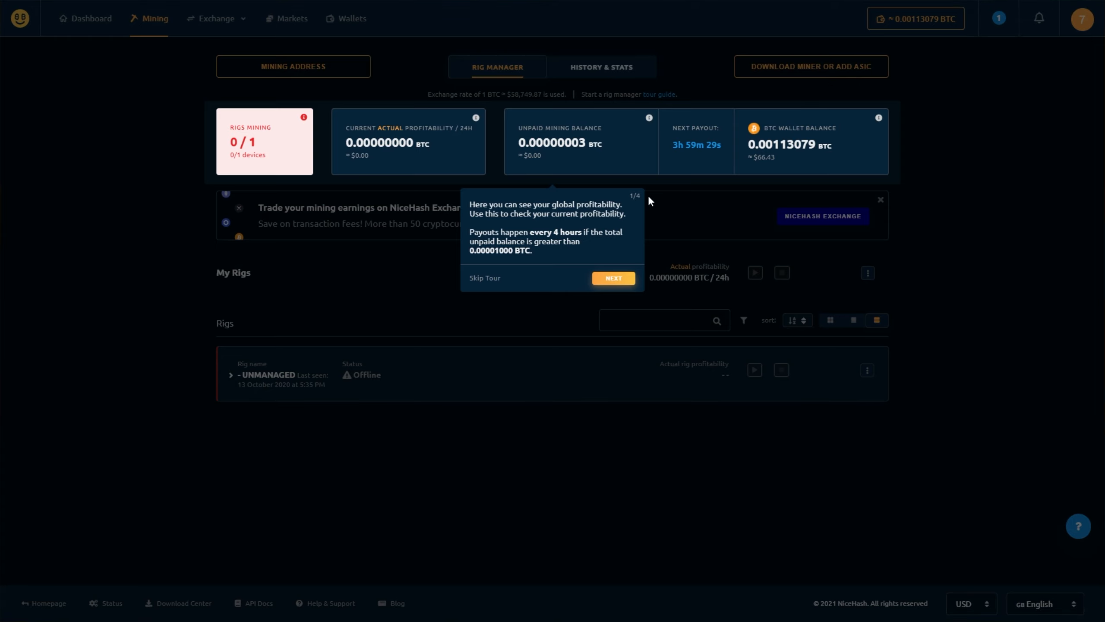
{"action": "left_click", "coordinate": [613, 278]}
{"action": "left_click", "coordinate": [613, 289]}
{"action": "left_click", "coordinate": [673, 145]}
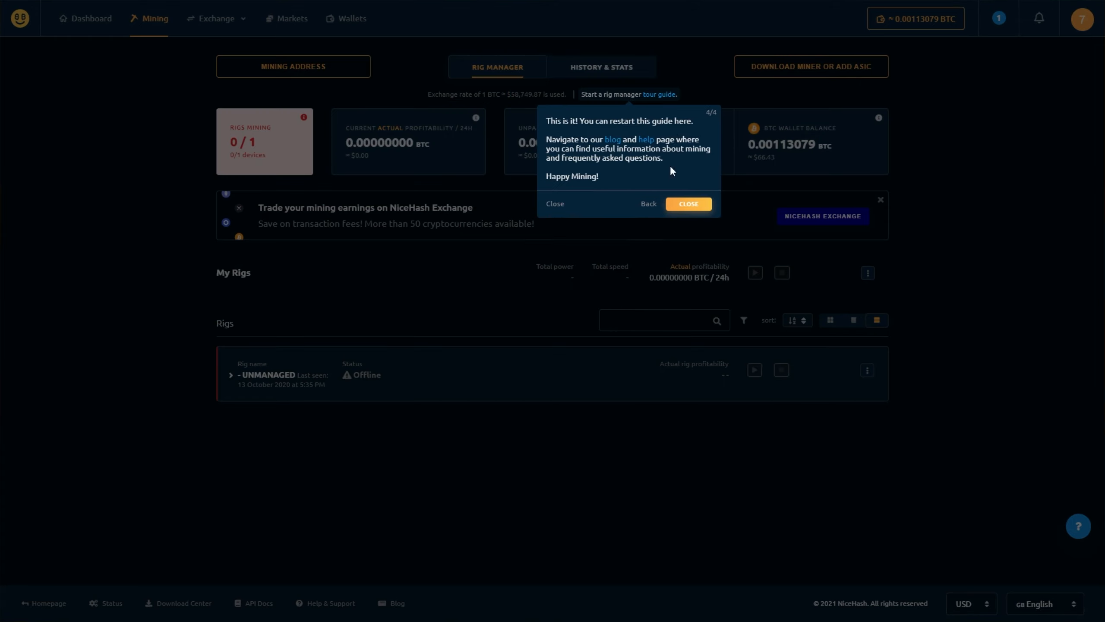
{"action": "left_click", "coordinate": [688, 204]}
{"action": "left_click", "coordinate": [811, 66]}
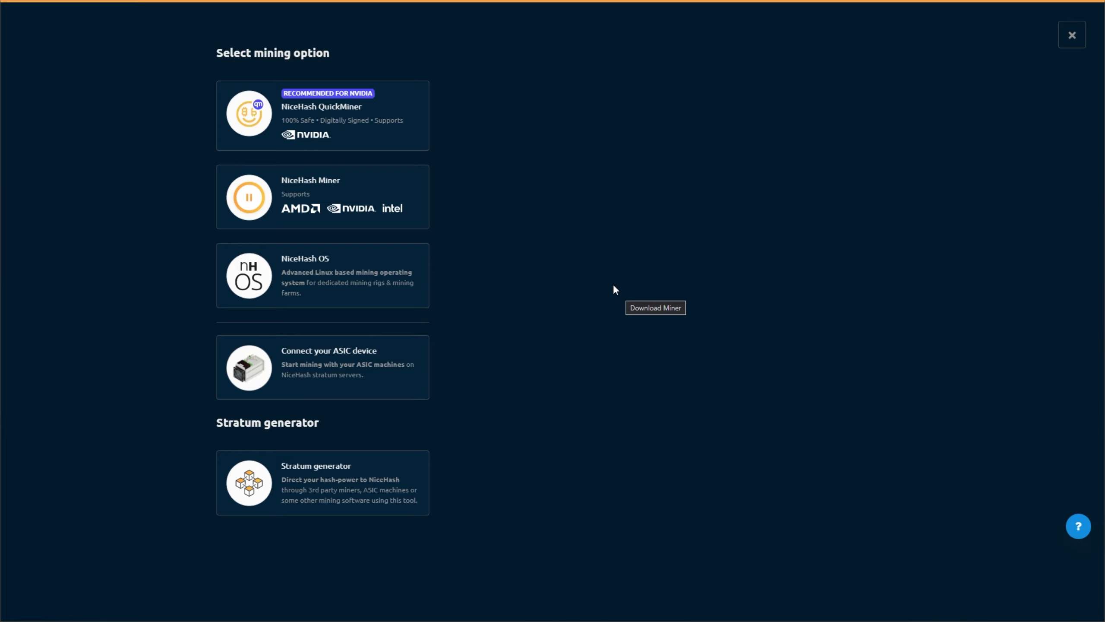
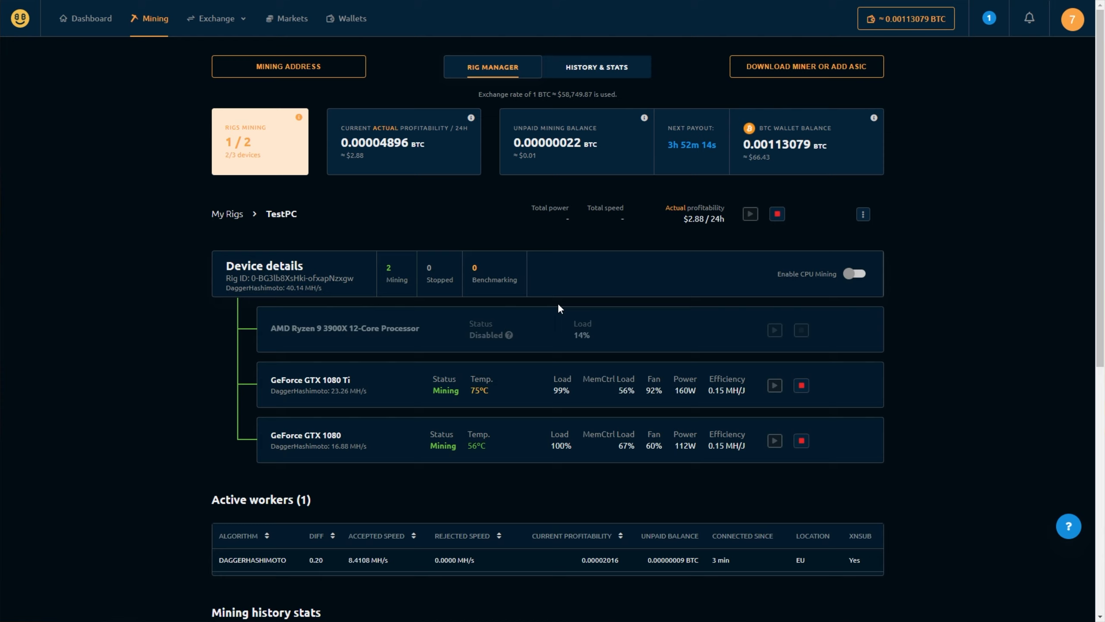
Step: Check the TestPC rig's GPU details and its current 24-hour profitability in US dollars
{"action": "left_click_drag", "start_coordinate": [699, 447], "coordinate": [442, 379]}
{"action": "left_click", "coordinate": [487, 438]}
{"action": "left_click", "coordinate": [51, 1]}
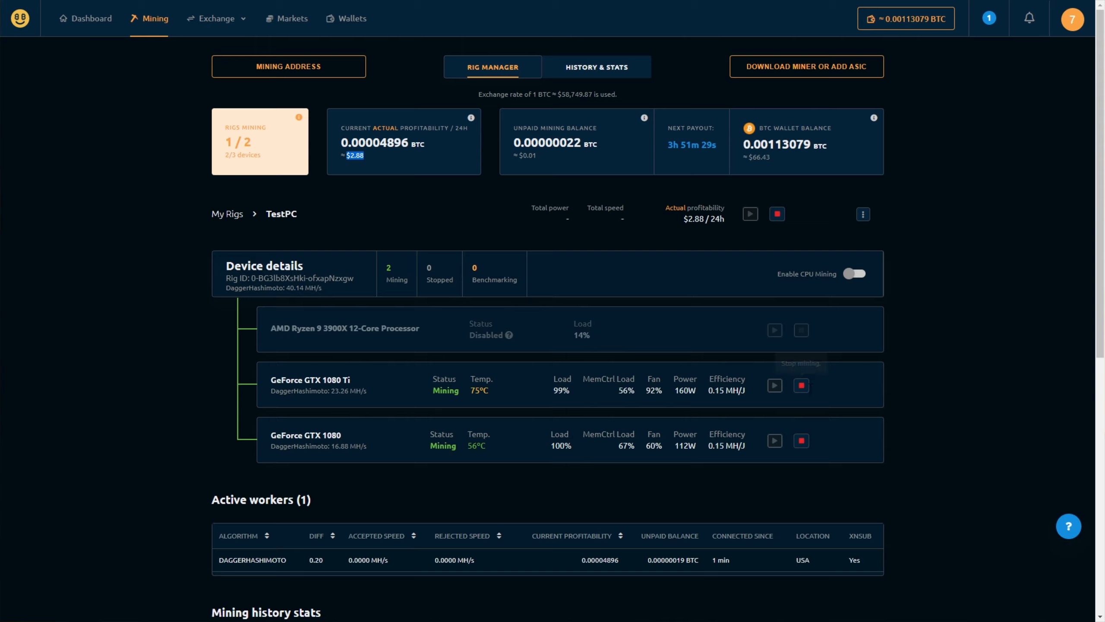
Step: Stop mining on the GeForce GTX 1080 Ti and GTX 1080, and exit the miner running in the background
{"action": "left_click", "coordinate": [802, 386]}
{"action": "left_click", "coordinate": [801, 441]}
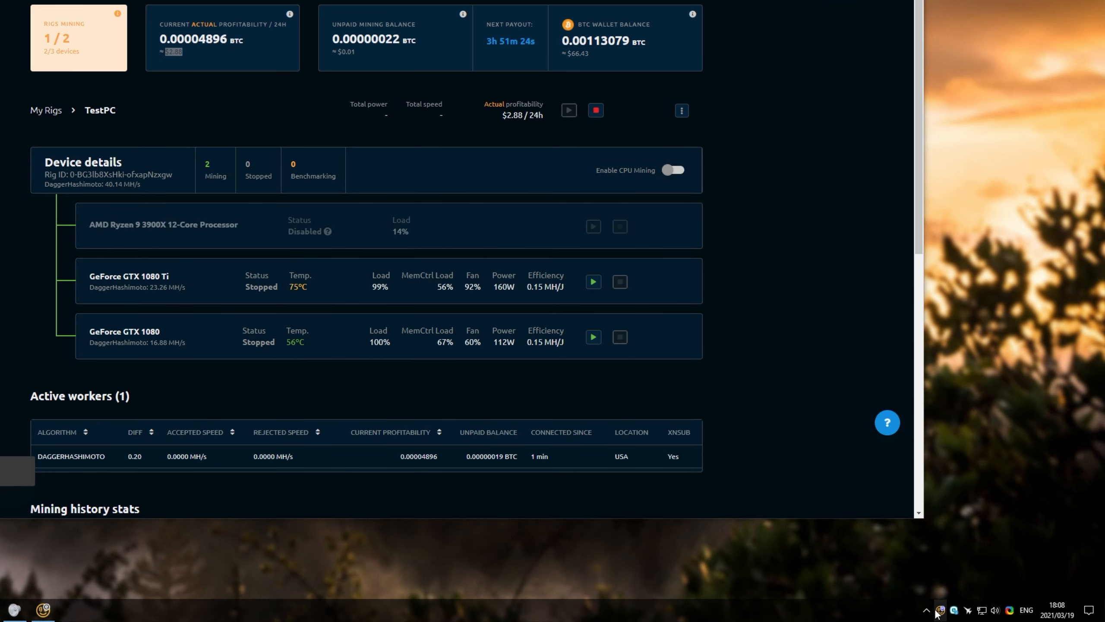
{"action": "right_click", "coordinate": [938, 610]}
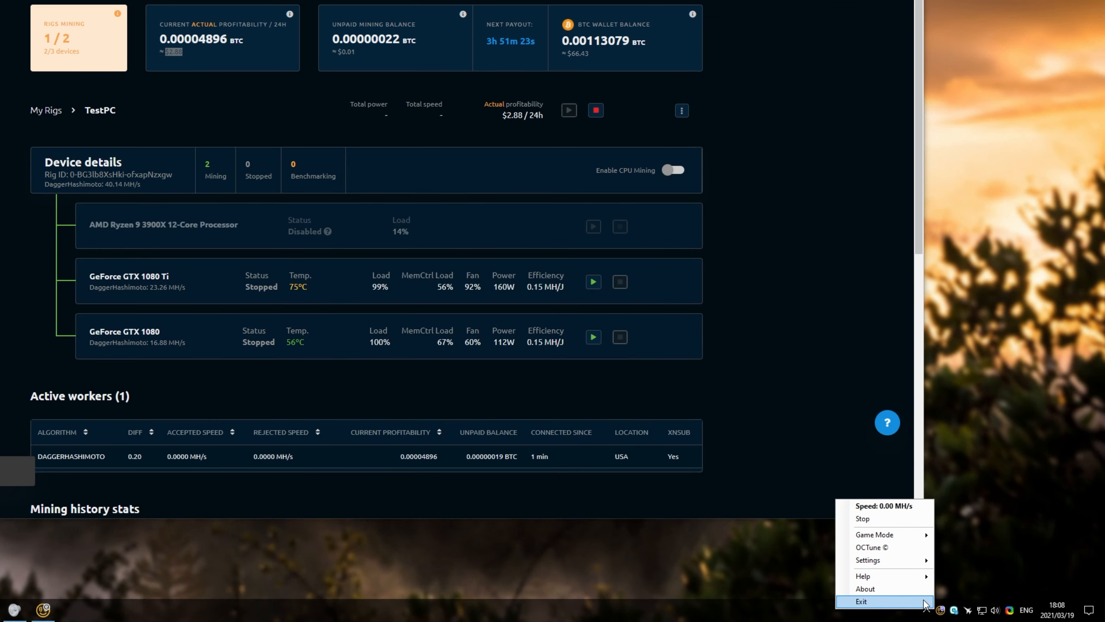
{"action": "left_click", "coordinate": [924, 602]}
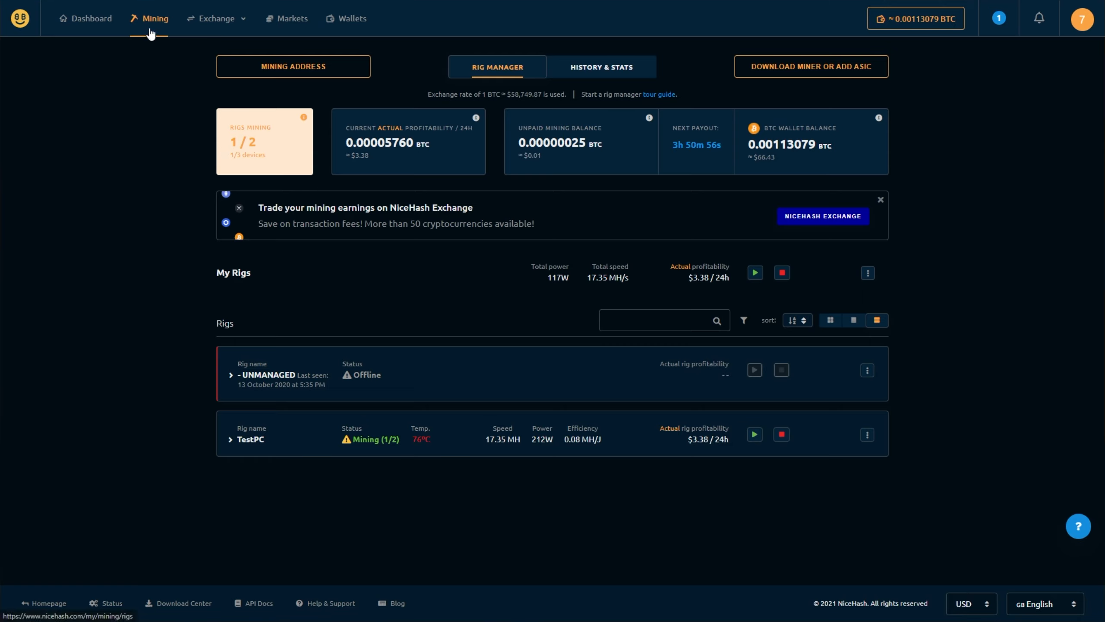
Step: Choose NiceHash Miner as the mining option, acknowledge the antivirus exception, and open its GitHub download page
{"action": "left_click", "coordinate": [799, 76]}
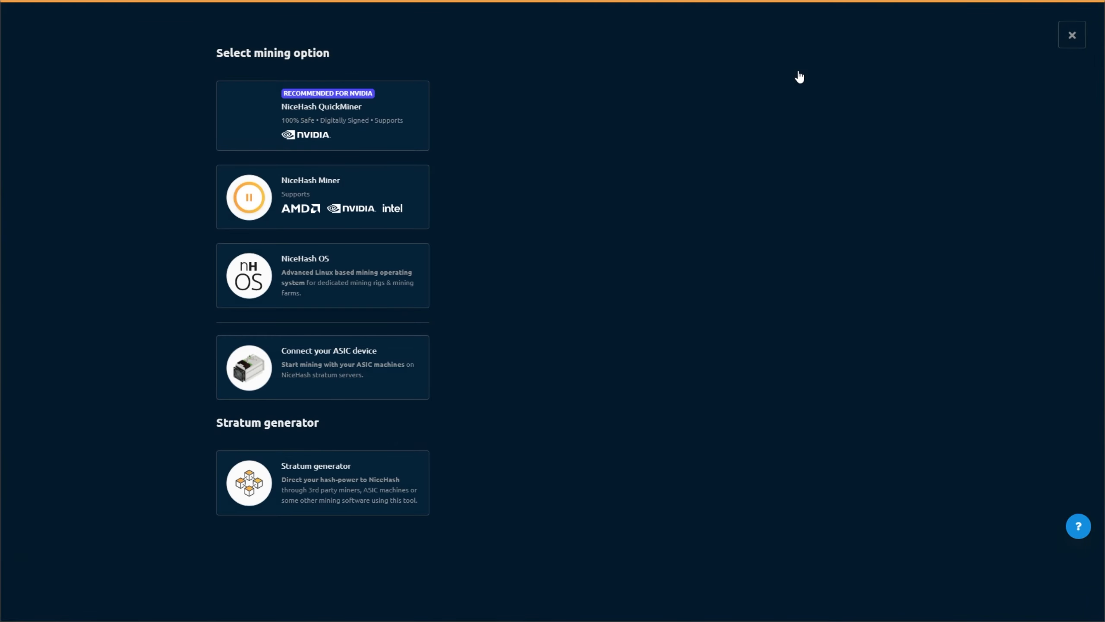
{"action": "left_click", "coordinate": [387, 194]}
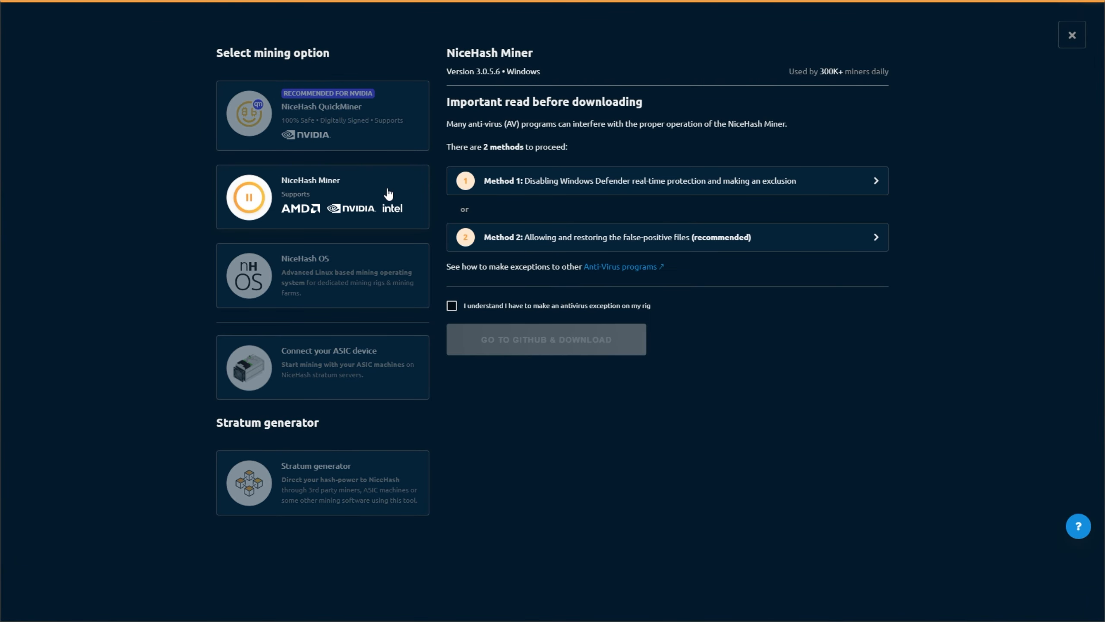
{"action": "left_click", "coordinate": [452, 305]}
{"action": "left_click", "coordinate": [519, 353]}
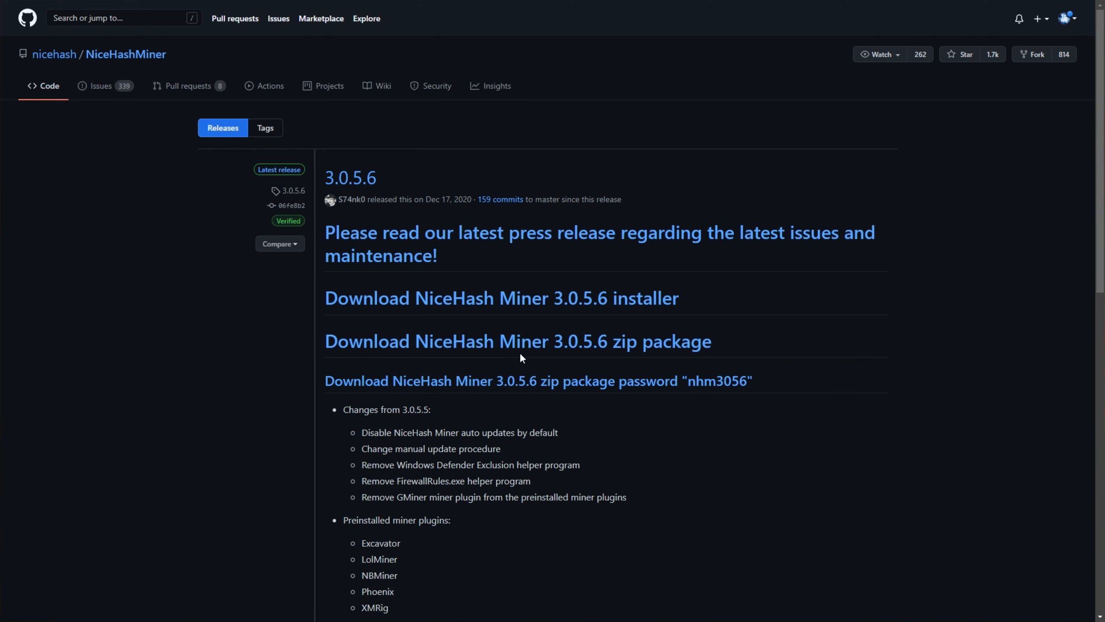
Step: Download the NiceHash Miner 3.0.5.6 installer, run it, and agree to its license terms
{"action": "left_click", "coordinate": [543, 307]}
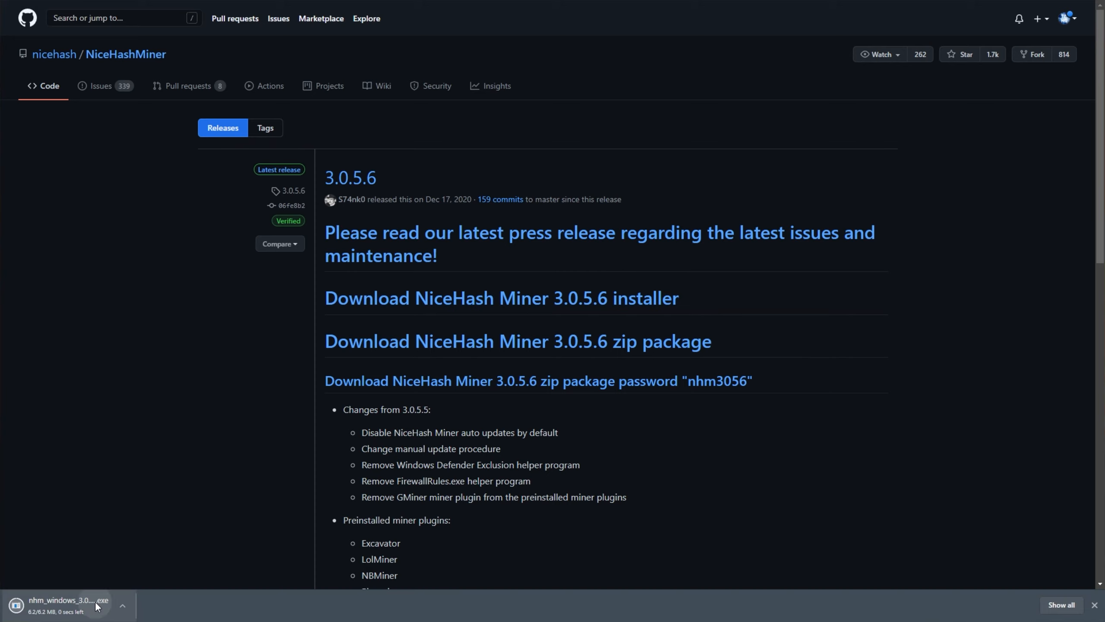
{"action": "left_click", "coordinate": [96, 606]}
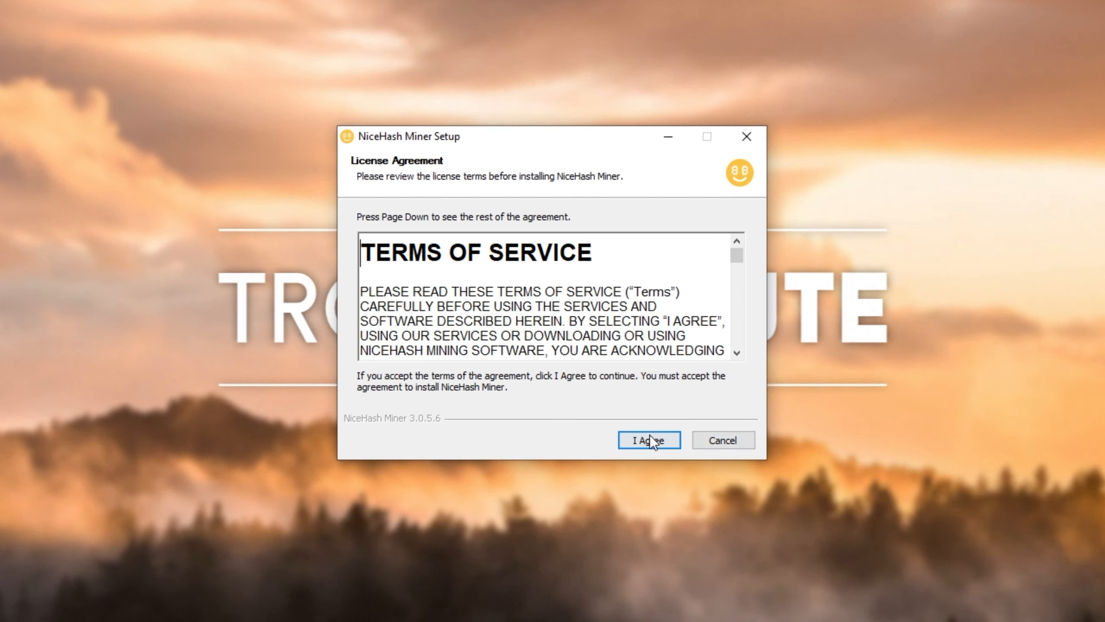
{"action": "left_click", "coordinate": [617, 397]}
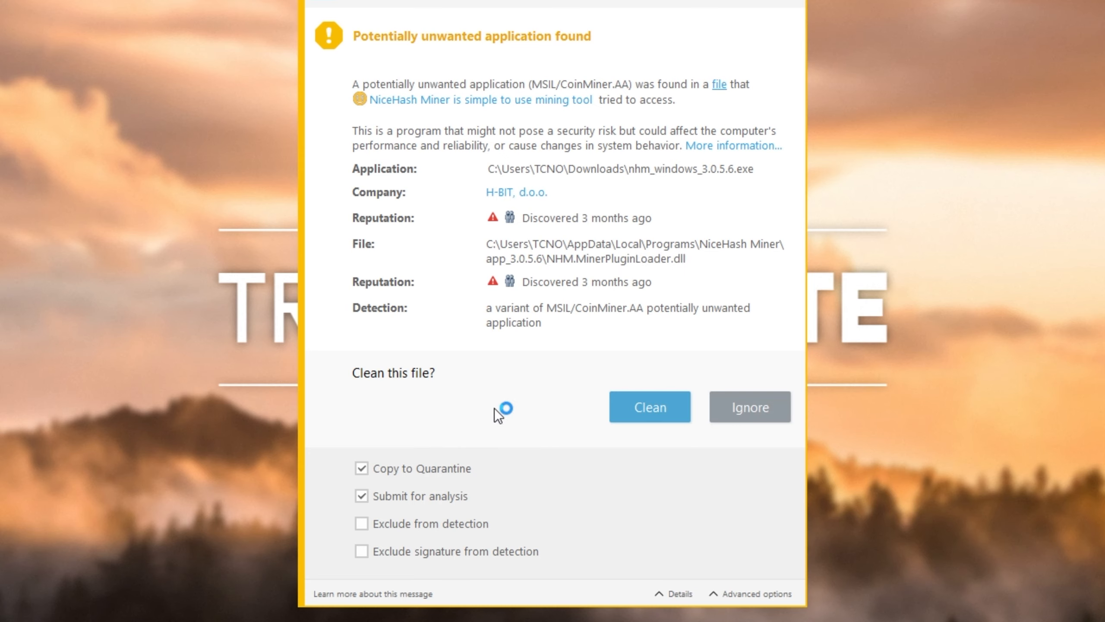
Step: Exclude each flagged NiceHash Miner installation file from antivirus detection and ignore its alert
{"action": "left_click", "coordinate": [357, 524]}
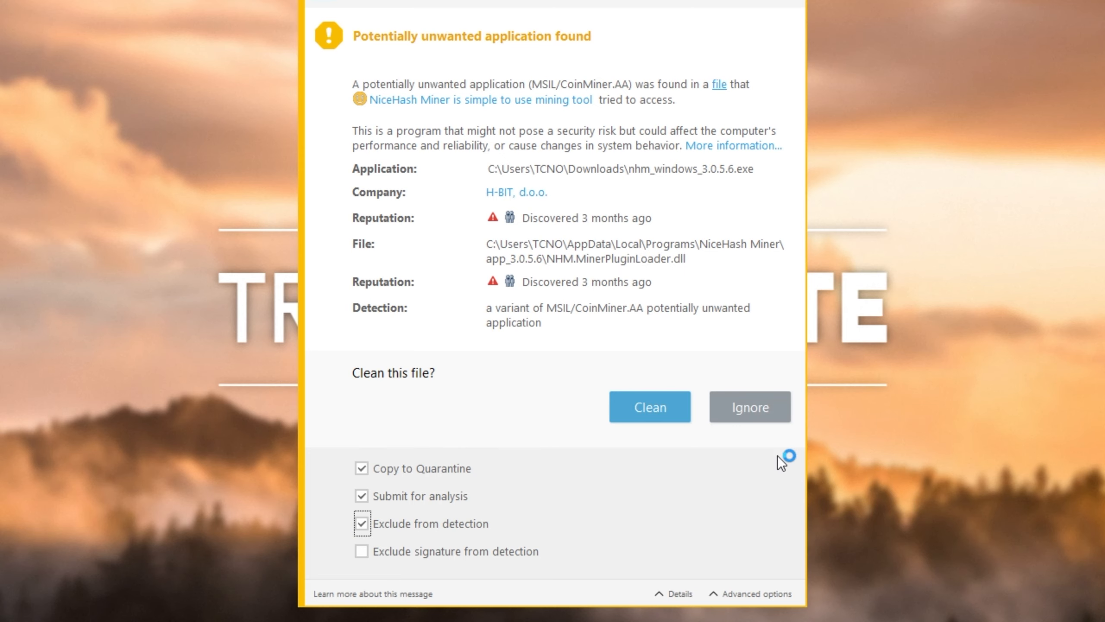
{"action": "left_click", "coordinate": [748, 419]}
{"action": "left_click", "coordinate": [361, 524]}
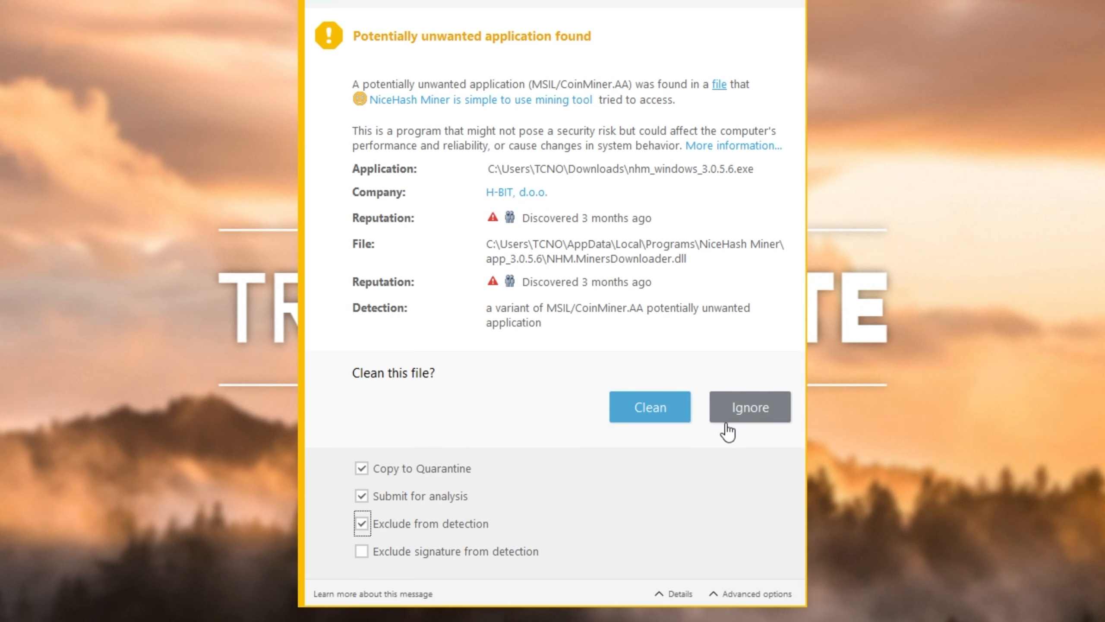
{"action": "left_click", "coordinate": [726, 420]}
{"action": "left_click", "coordinate": [362, 523]}
{"action": "left_click", "coordinate": [733, 419]}
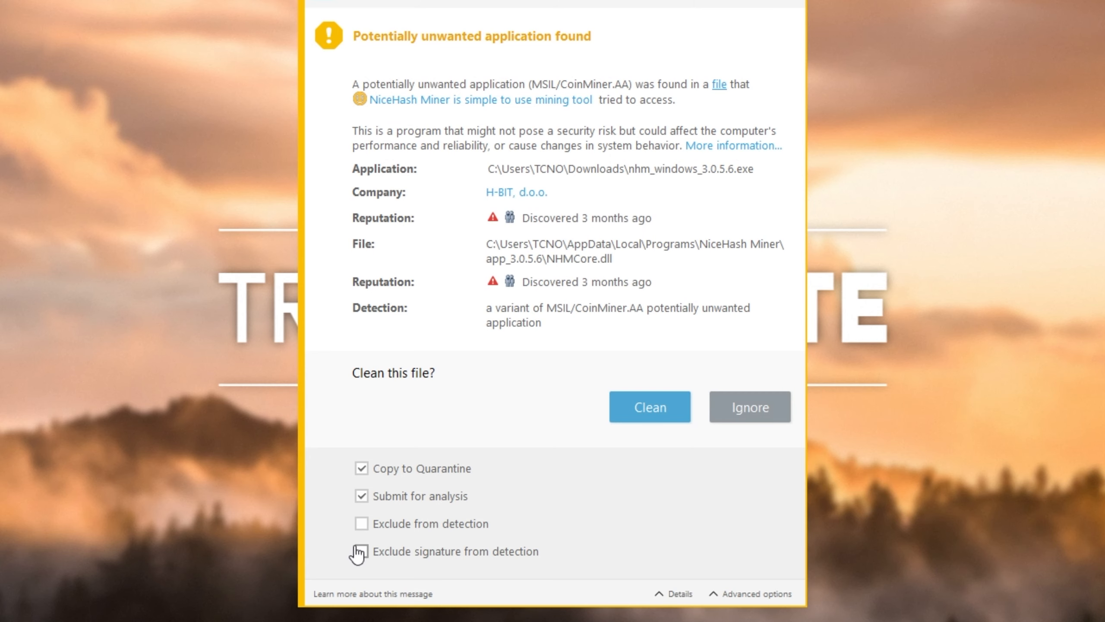
{"action": "left_click", "coordinate": [362, 524]}
{"action": "left_click", "coordinate": [716, 416]}
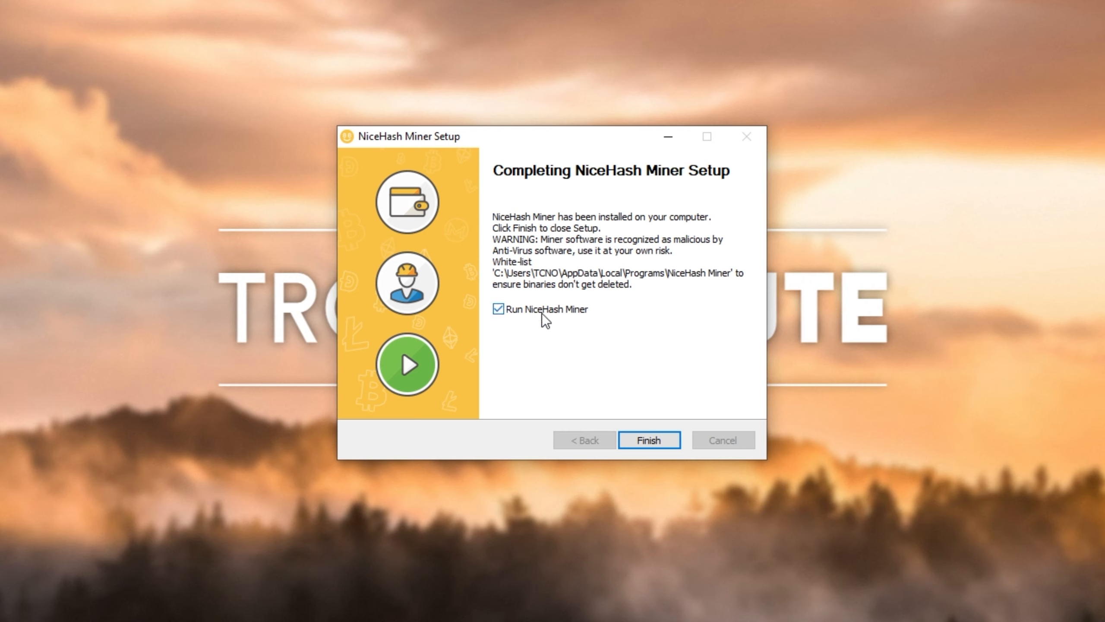
Step: Finish setup with NiceHash Miner launching, accept the terms and third-party disclaimer with English as language, and start the account login
{"action": "left_click", "coordinate": [648, 440]}
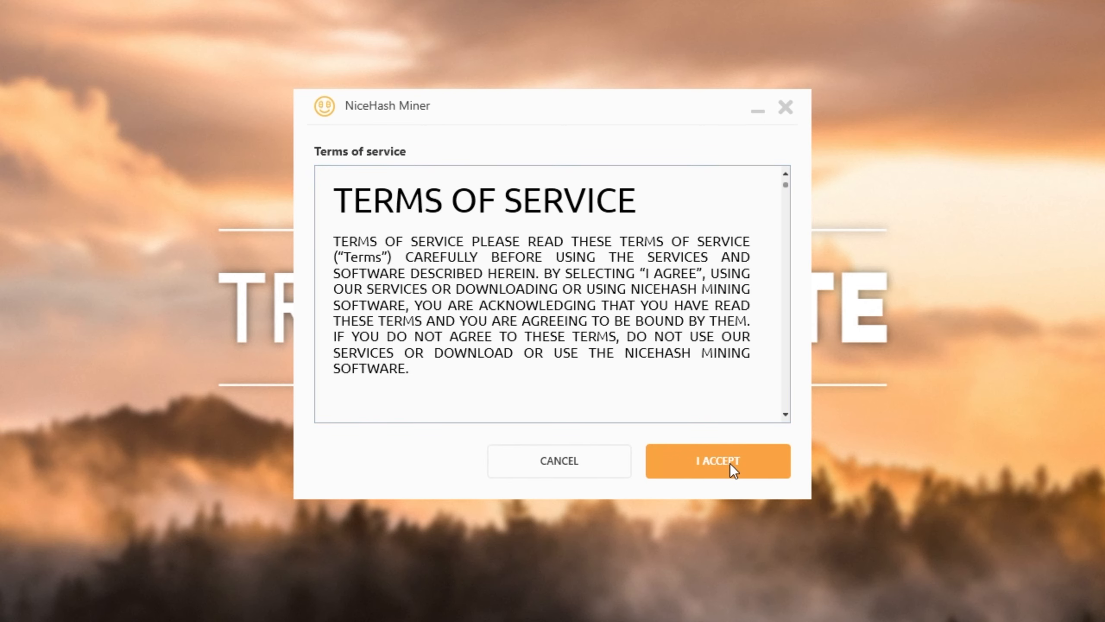
{"action": "left_click", "coordinate": [748, 470]}
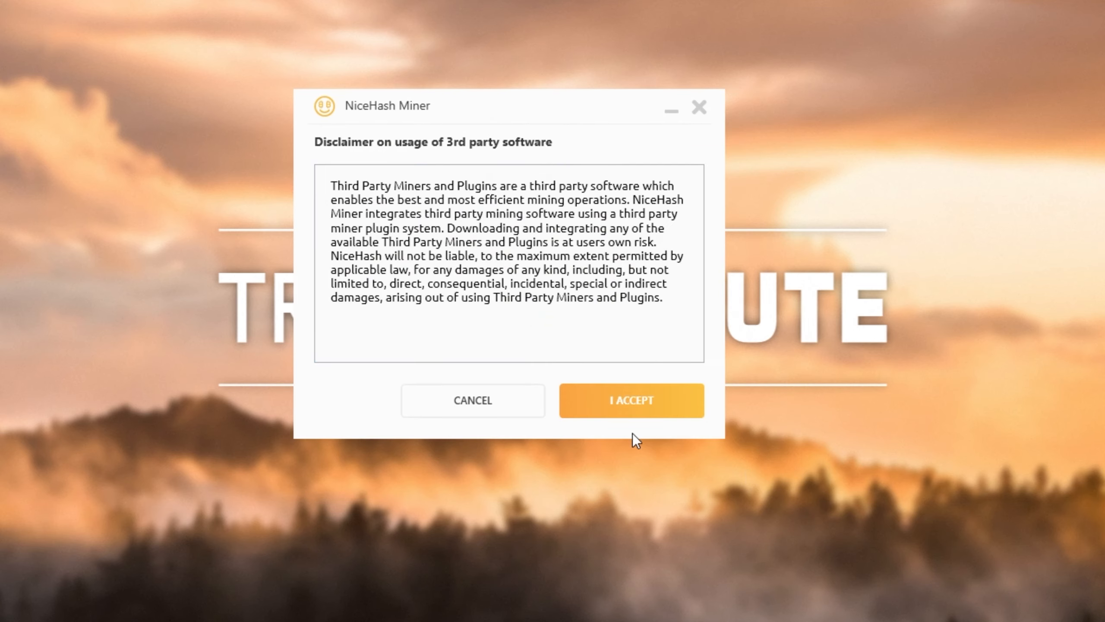
{"action": "left_click", "coordinate": [633, 407]}
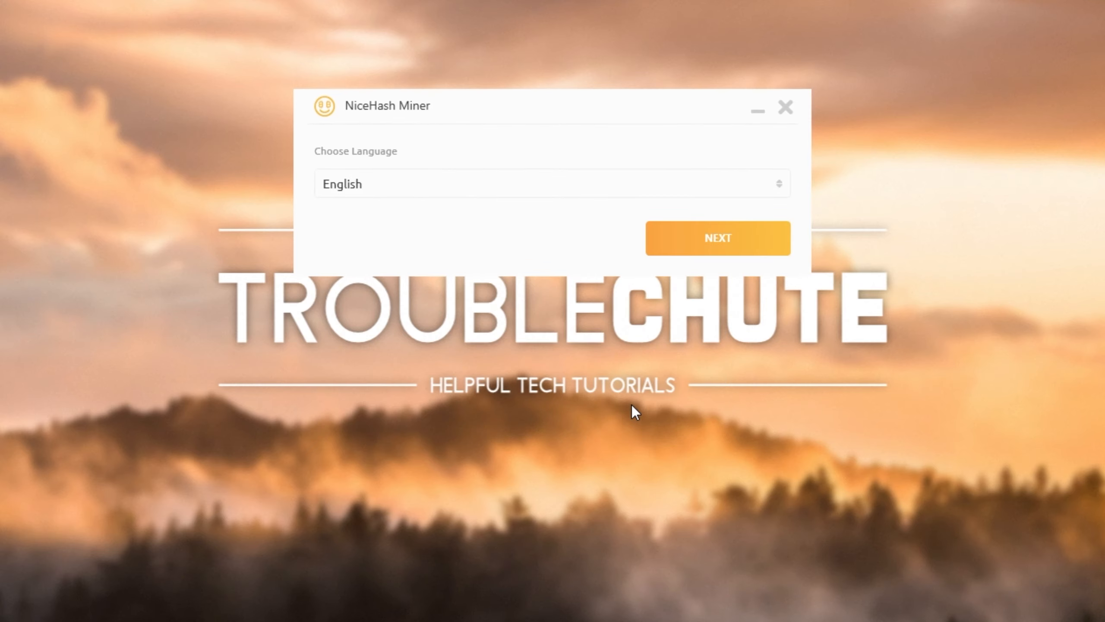
{"action": "left_click", "coordinate": [768, 239]}
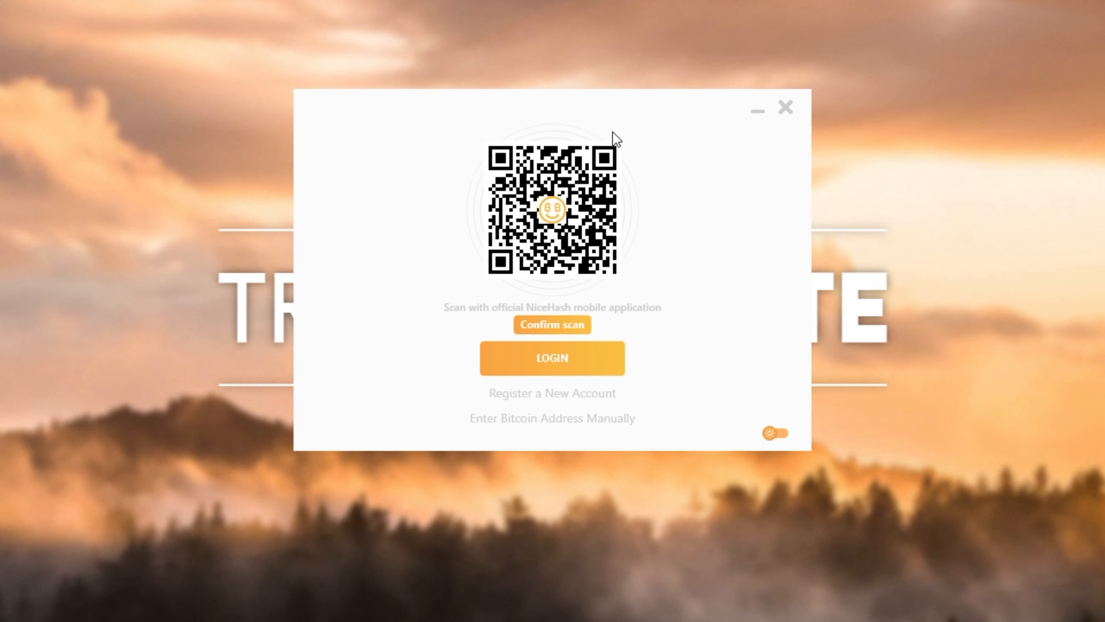
{"action": "left_click", "coordinate": [605, 370]}
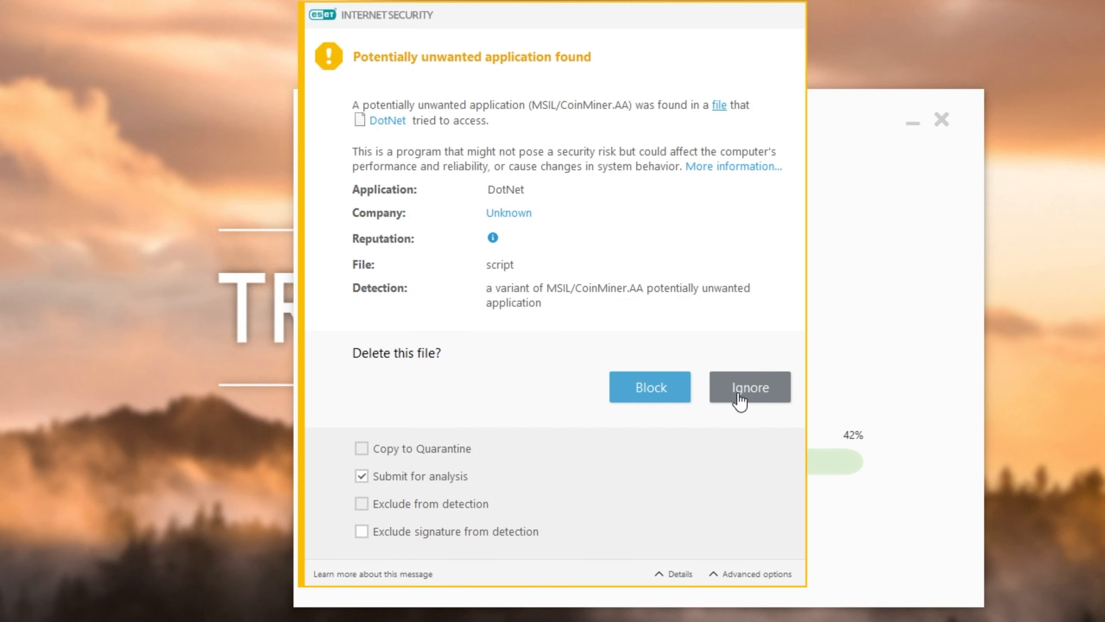
Step: Ignore the antivirus alert for the DotNet script, and exclude nbminer.exe from detection while ignoring its alert
{"action": "left_click", "coordinate": [740, 394]}
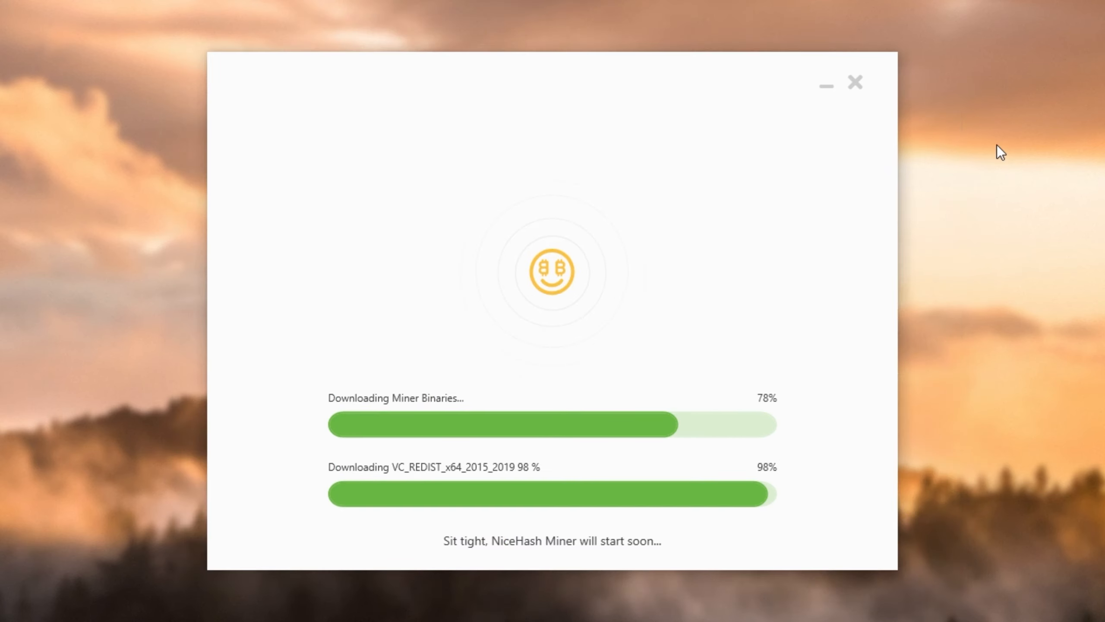
{"action": "left_click", "coordinate": [361, 531]}
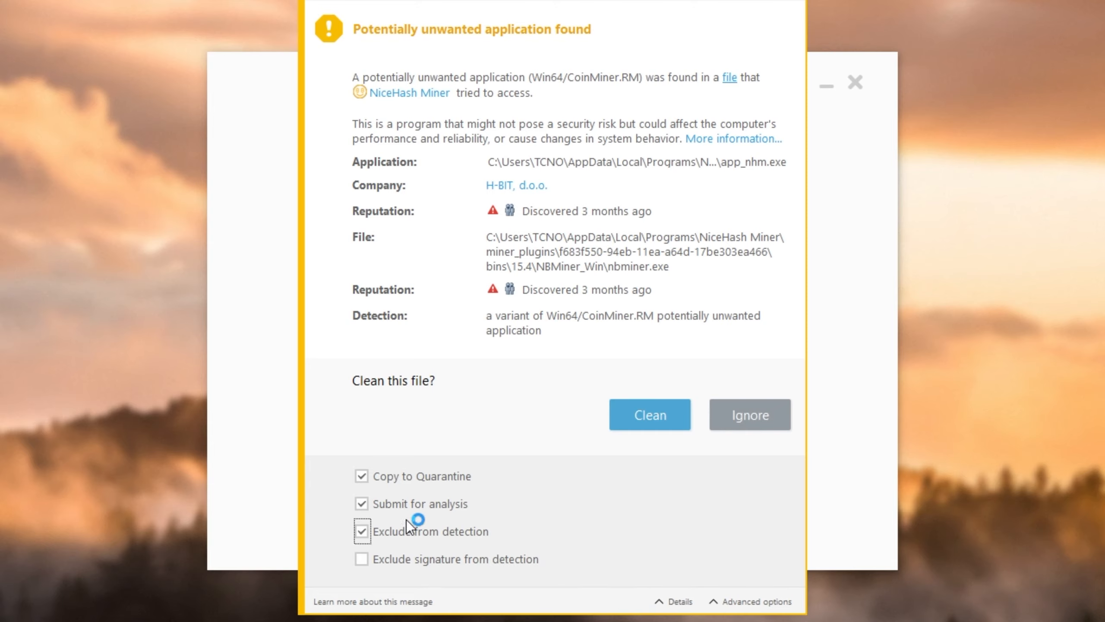
{"action": "left_click", "coordinate": [739, 417]}
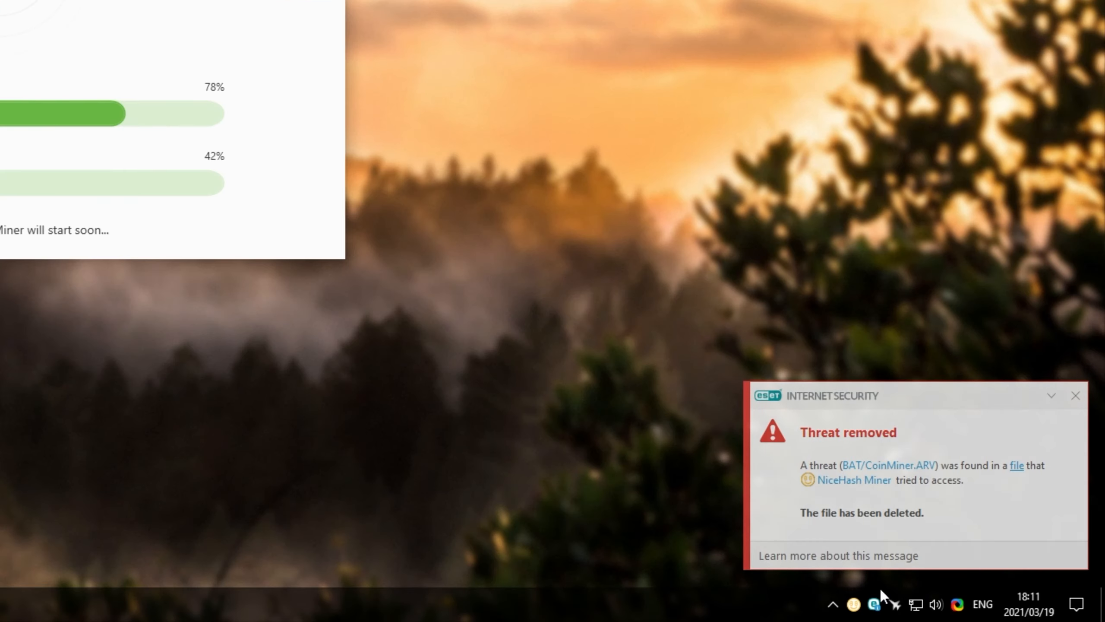
Step: Pause ESET Internet Security's antivirus and antispyware protection for 30 minutes
{"action": "right_click", "coordinate": [874, 604]}
{"action": "left_click", "coordinate": [935, 348]}
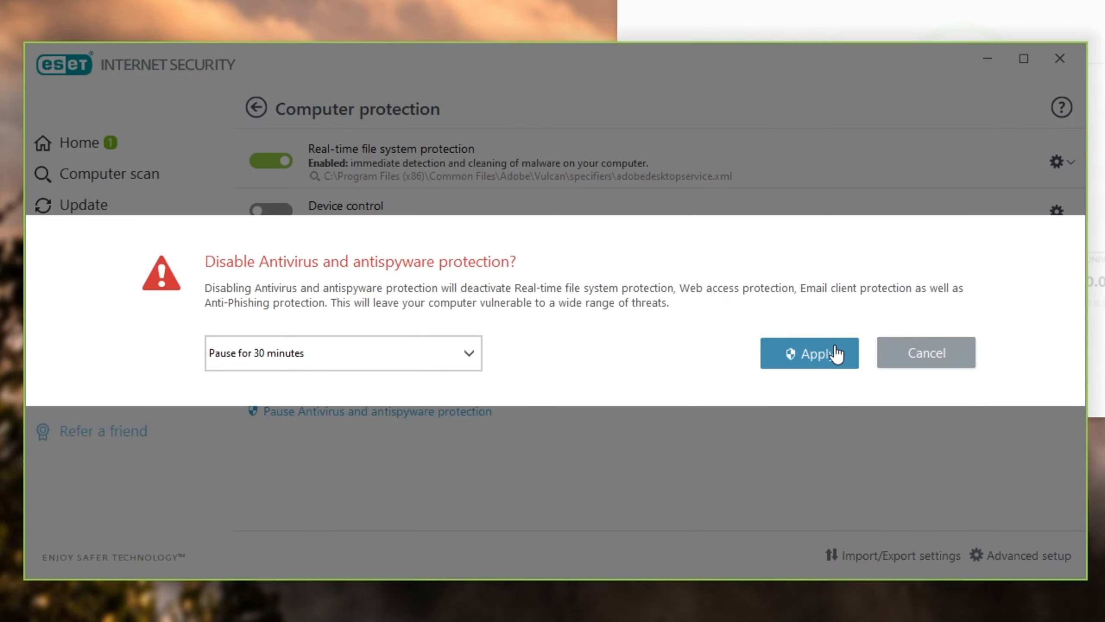
{"action": "left_click", "coordinate": [835, 349]}
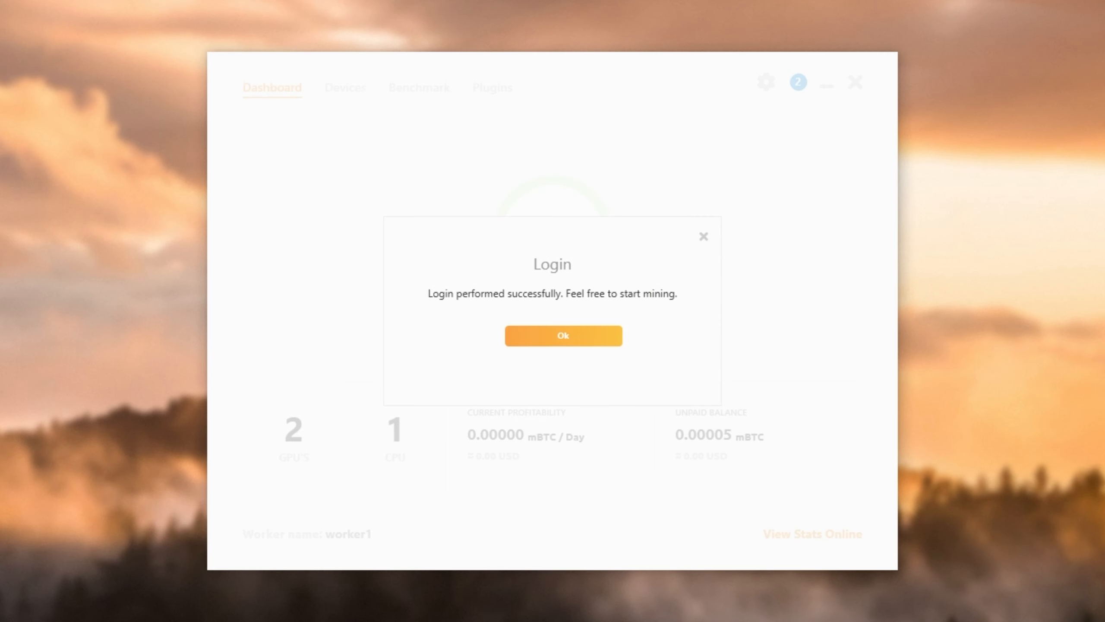
Step: Dismiss NiceHash Miner's login message and check the exchange rate used for the unpaid balance
{"action": "left_click", "coordinate": [564, 339]}
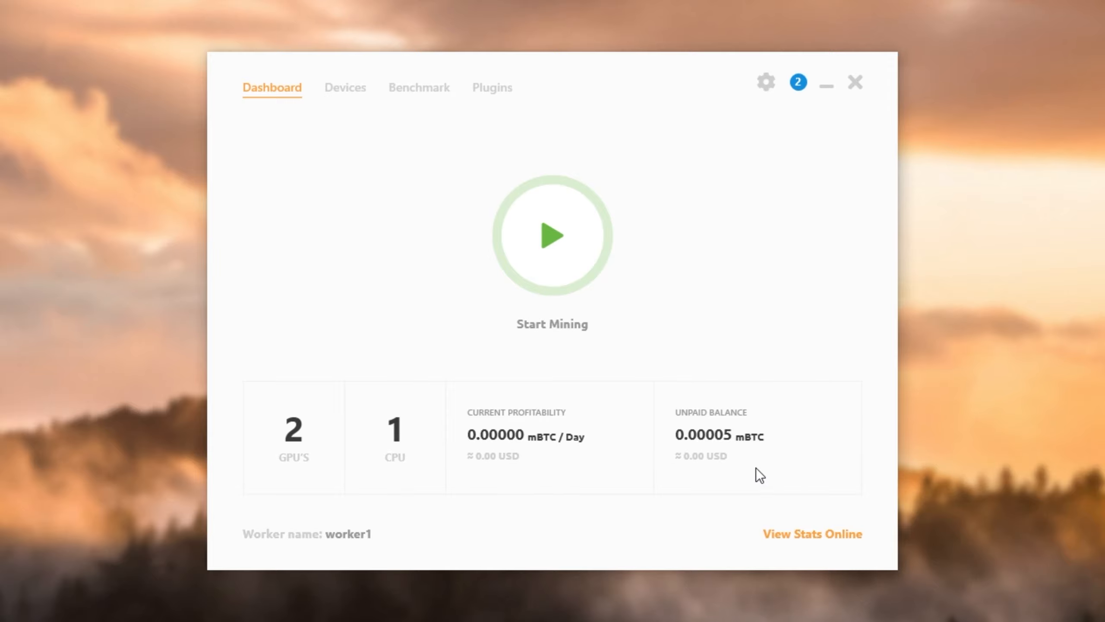
{"action": "mouse_move", "coordinate": [771, 458]}
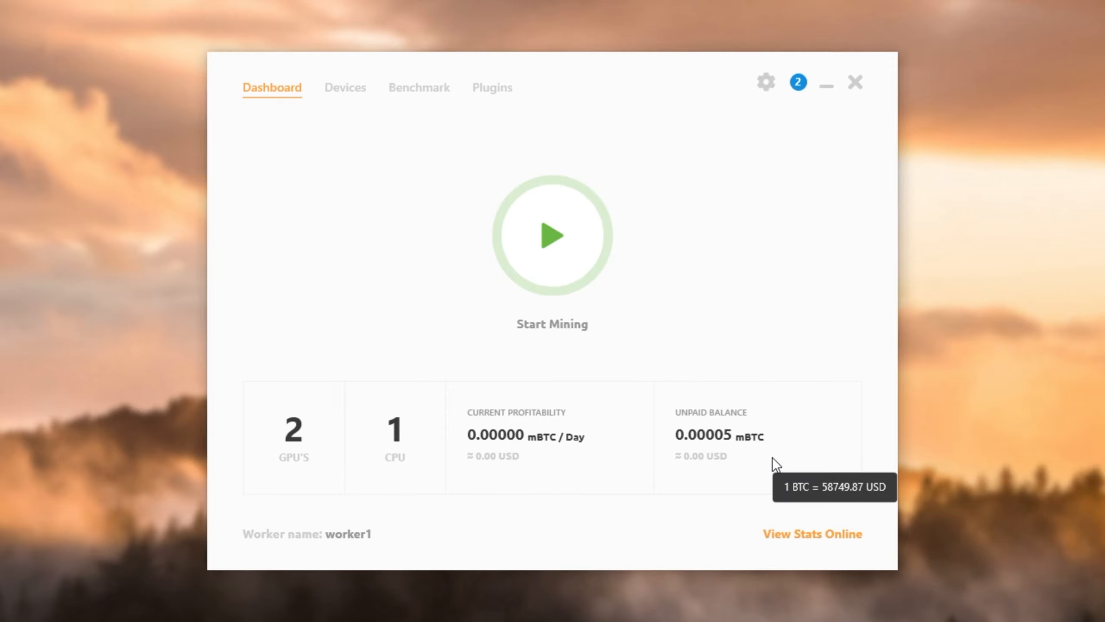
Step: Disable the AMD Ryzen 9 3900X CPU in the list of mining devices
{"action": "left_click", "coordinate": [348, 87]}
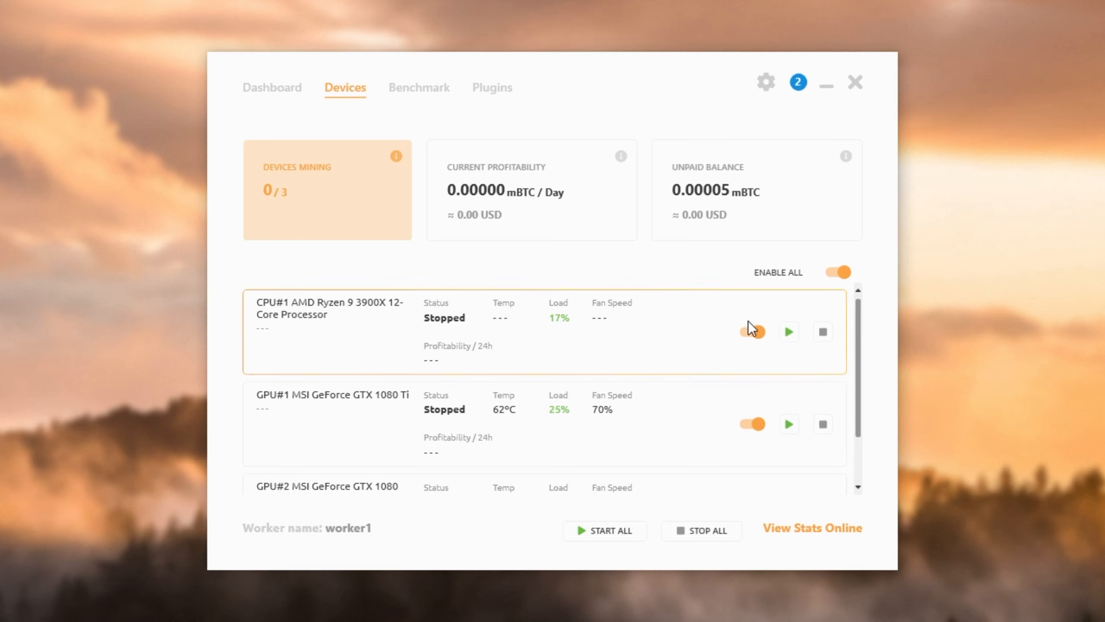
{"action": "scroll", "coordinate": [745, 441], "scroll_direction": "down", "scroll_amount": 2}
{"action": "scroll", "coordinate": [761, 448], "scroll_direction": "up", "scroll_amount": 2}
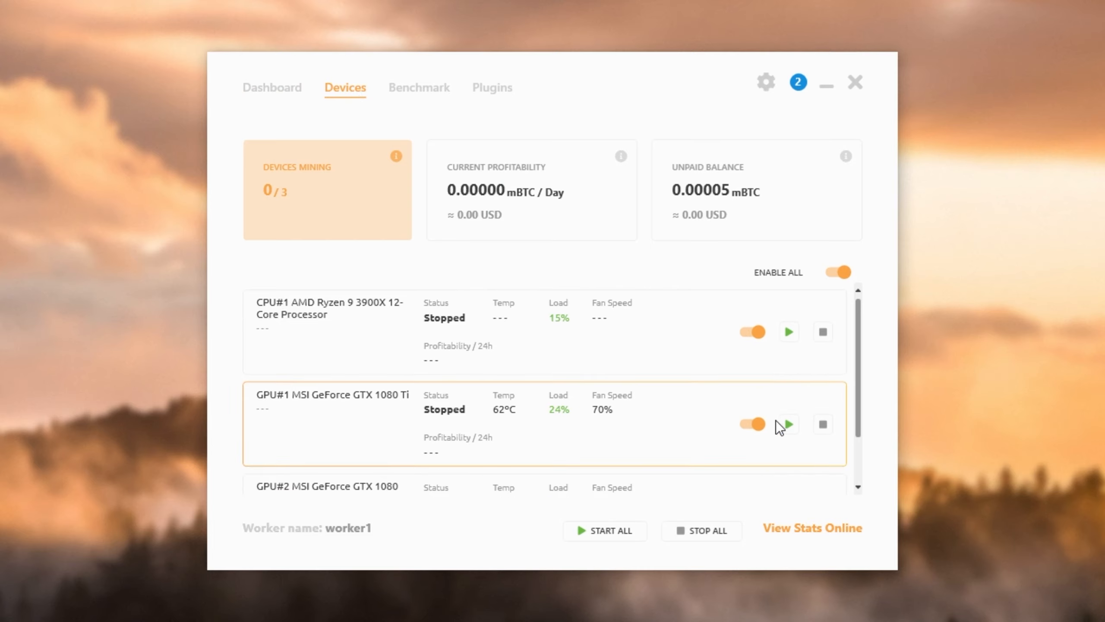
{"action": "left_click", "coordinate": [752, 333]}
{"action": "scroll", "coordinate": [752, 336], "scroll_direction": "down", "scroll_amount": 1}
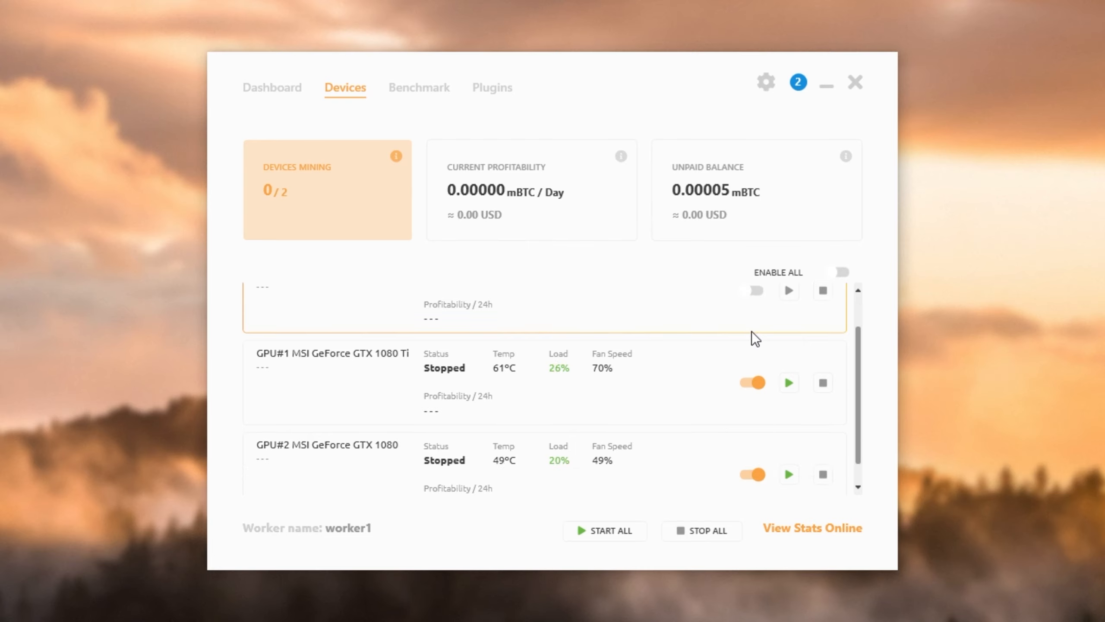
{"action": "scroll", "coordinate": [708, 468], "scroll_direction": "up", "scroll_amount": 1}
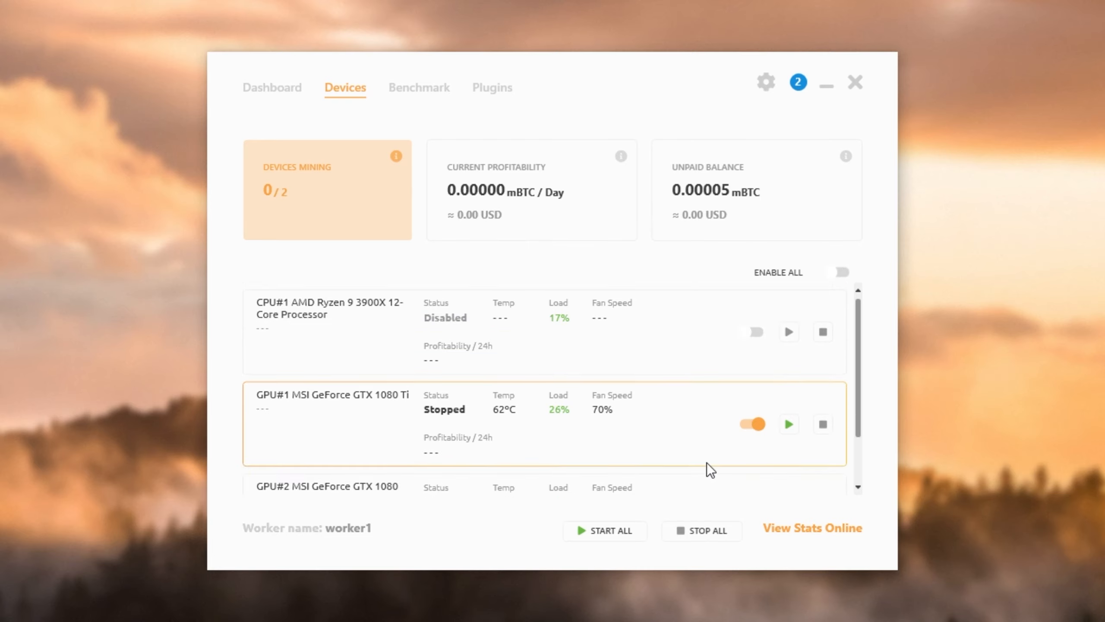
Step: Review the benchmark overview of the devices and browse the full list of miner plugins
{"action": "left_click", "coordinate": [418, 86]}
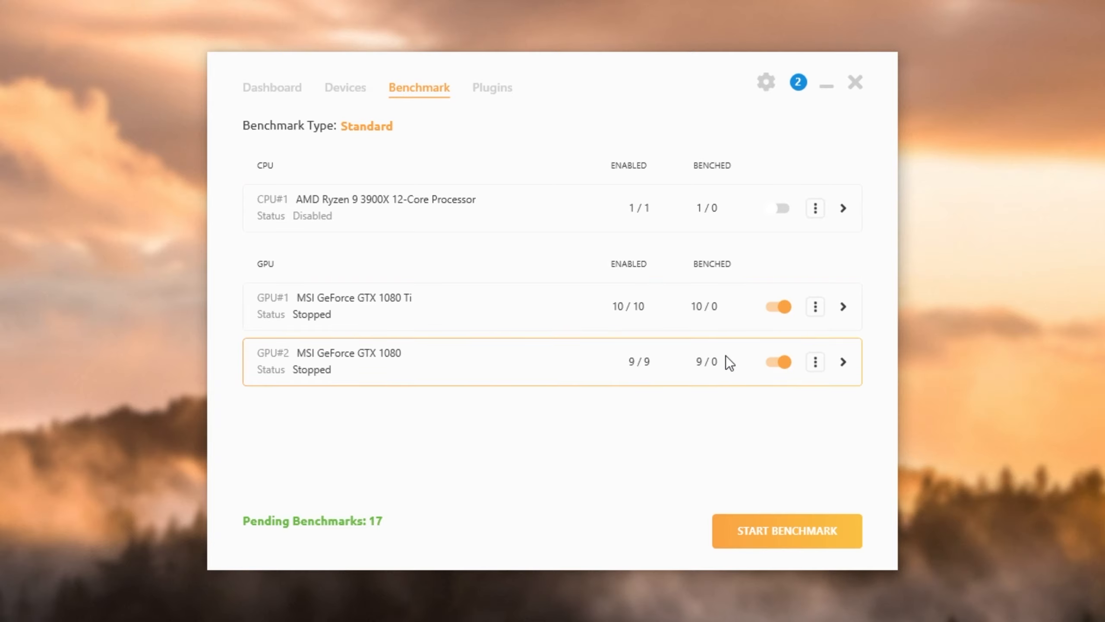
{"action": "left_click", "coordinate": [487, 90]}
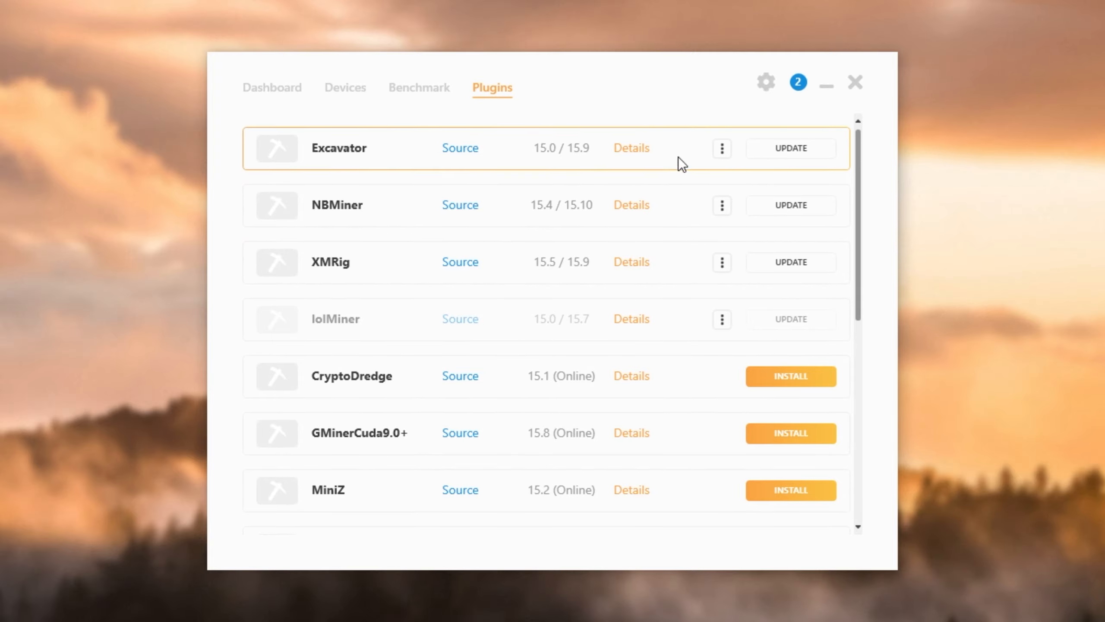
{"action": "scroll", "coordinate": [621, 383], "scroll_direction": "down", "scroll_amount": 4}
{"action": "scroll", "coordinate": [622, 381], "scroll_direction": "down", "scroll_amount": 5}
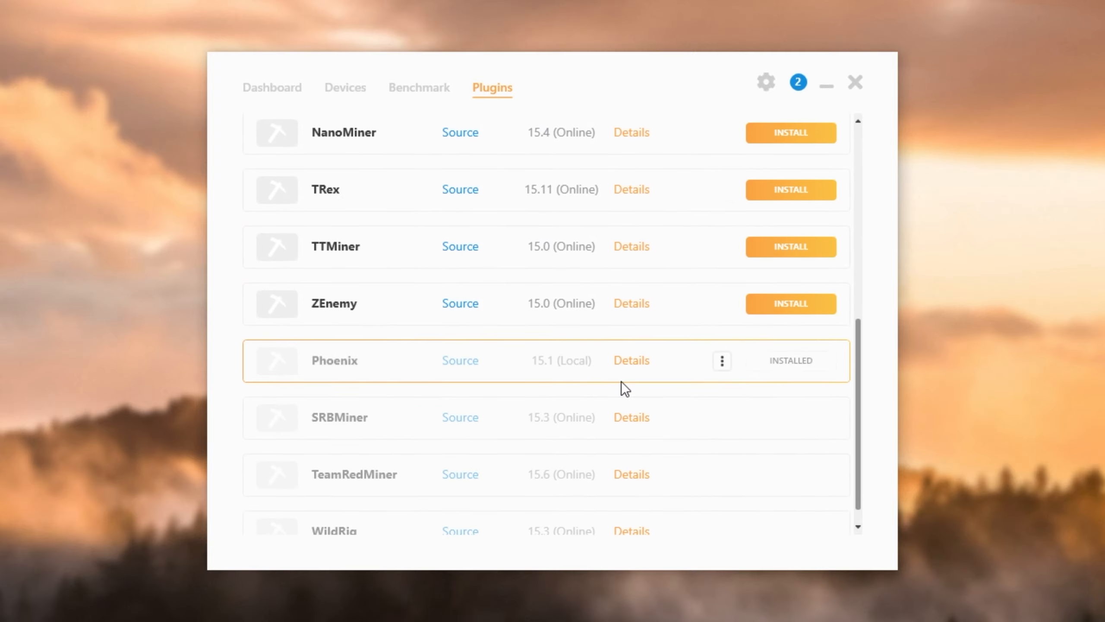
{"action": "scroll", "coordinate": [622, 382], "scroll_direction": "up", "scroll_amount": 7}
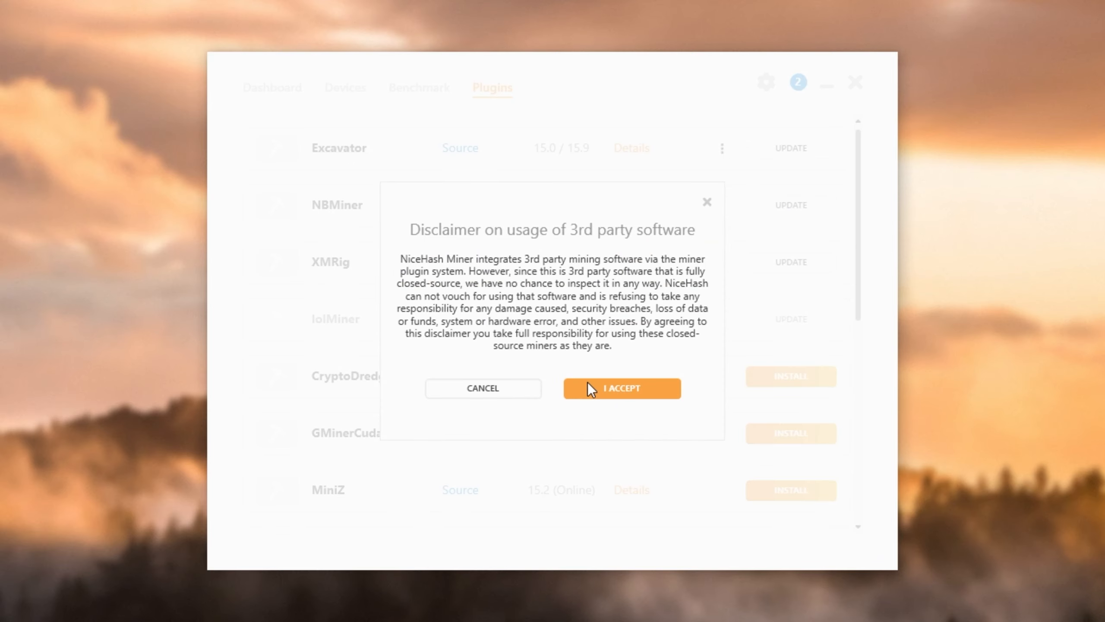
Step: Update the XMRig, NBMiner and Excavator plugins, accepting the third-party software disclaimer
{"action": "left_click", "coordinate": [587, 383]}
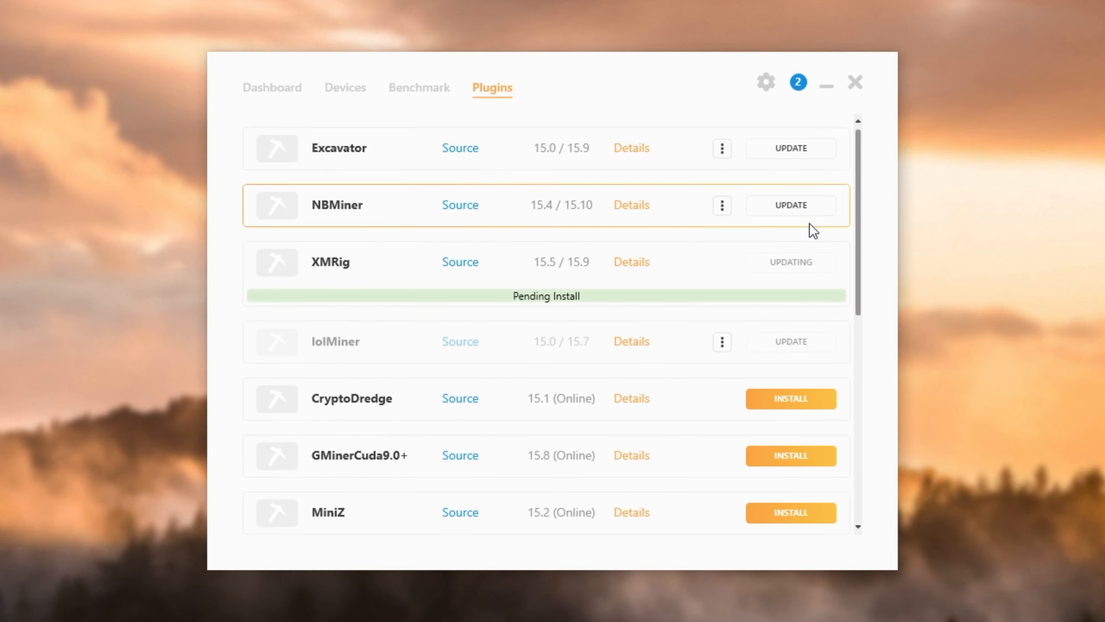
{"action": "left_click", "coordinate": [750, 205]}
{"action": "left_click", "coordinate": [625, 383]}
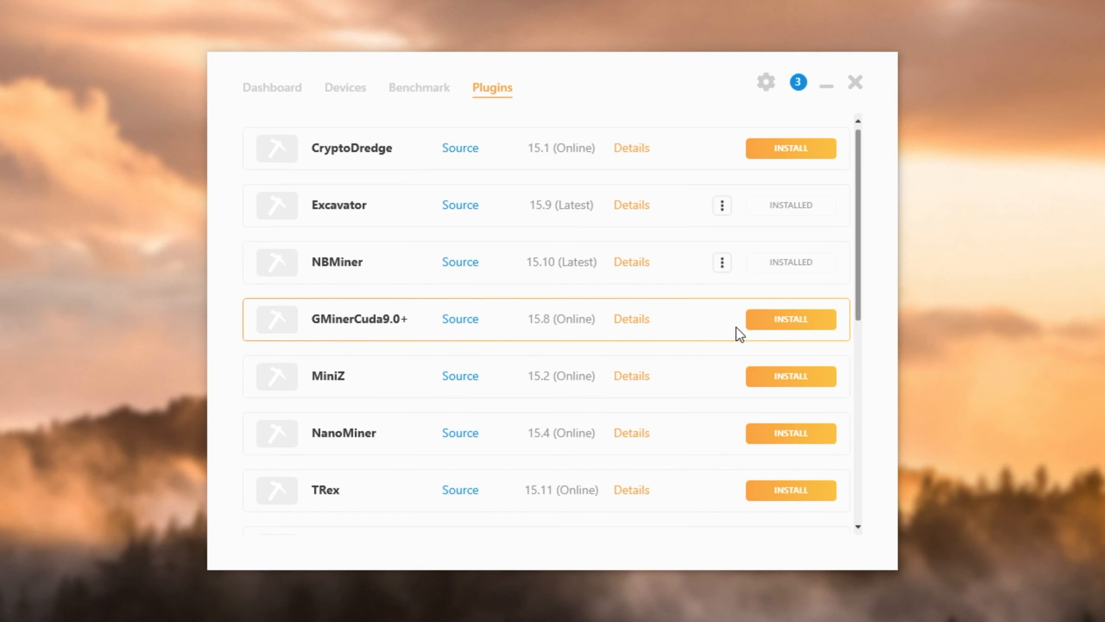
Step: Install GMinerCuda9.0+ and the other available plugins, CryptoDredge, MiniZ, NanoMiner, TRex, TTMiner and ZEnemy, accepting the disclaimer
{"action": "left_click", "coordinate": [796, 324]}
{"action": "left_click", "coordinate": [610, 385]}
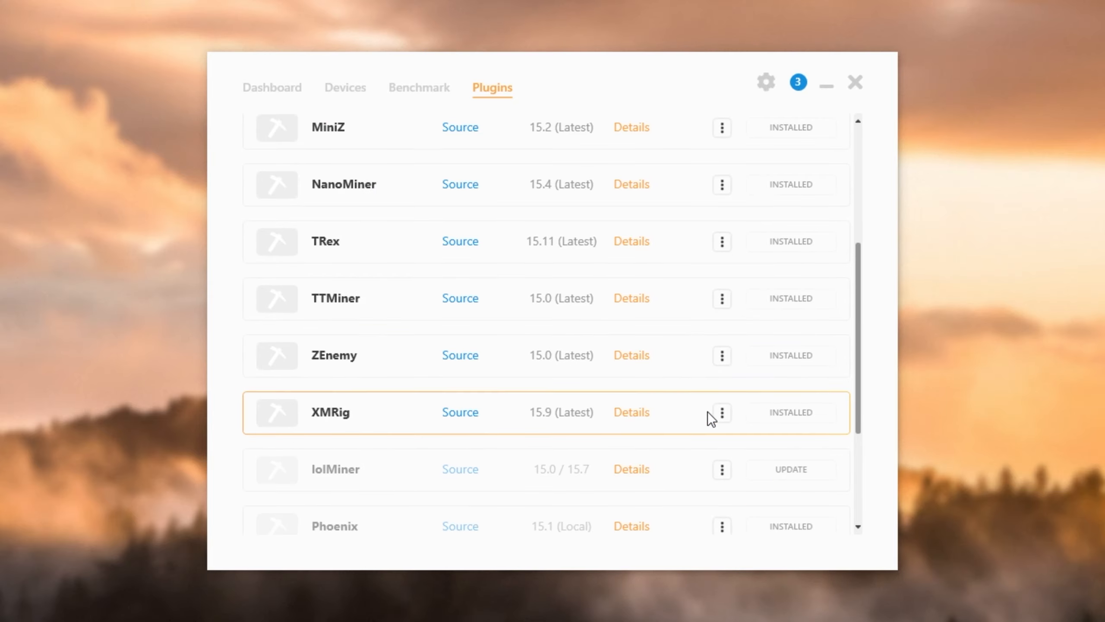
{"action": "scroll", "coordinate": [708, 411], "scroll_direction": "down", "scroll_amount": 5}
{"action": "scroll", "coordinate": [708, 412], "scroll_direction": "up", "scroll_amount": 10}
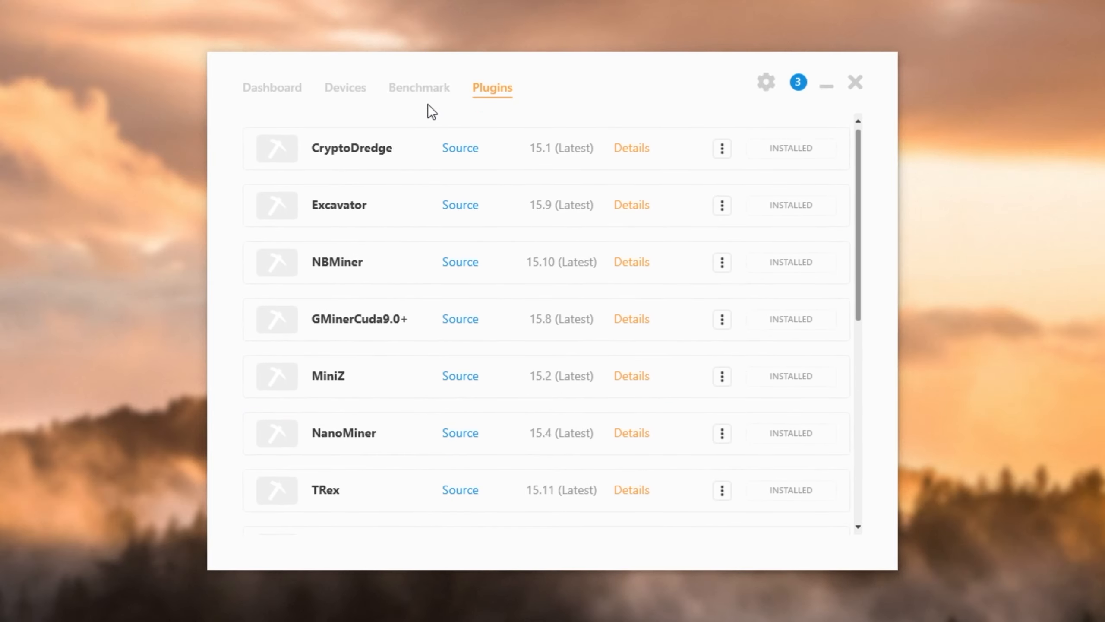
Step: Enable the AMD Ryzen 9 3900X CPU for benchmarking and expand its algorithm list
{"action": "left_click", "coordinate": [411, 91]}
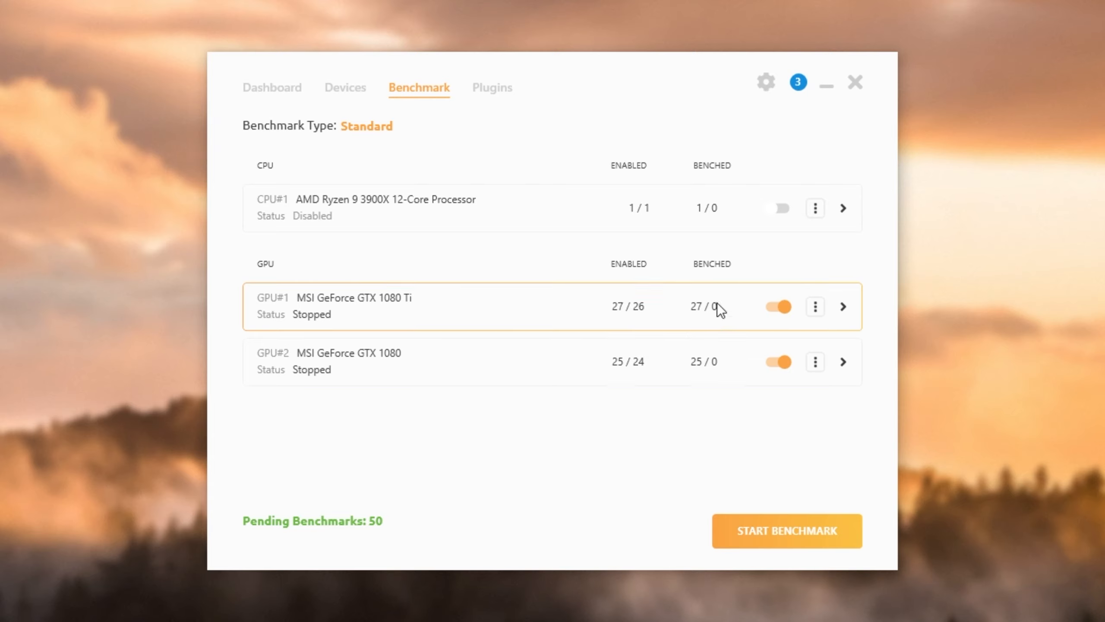
{"action": "left_click", "coordinate": [779, 209]}
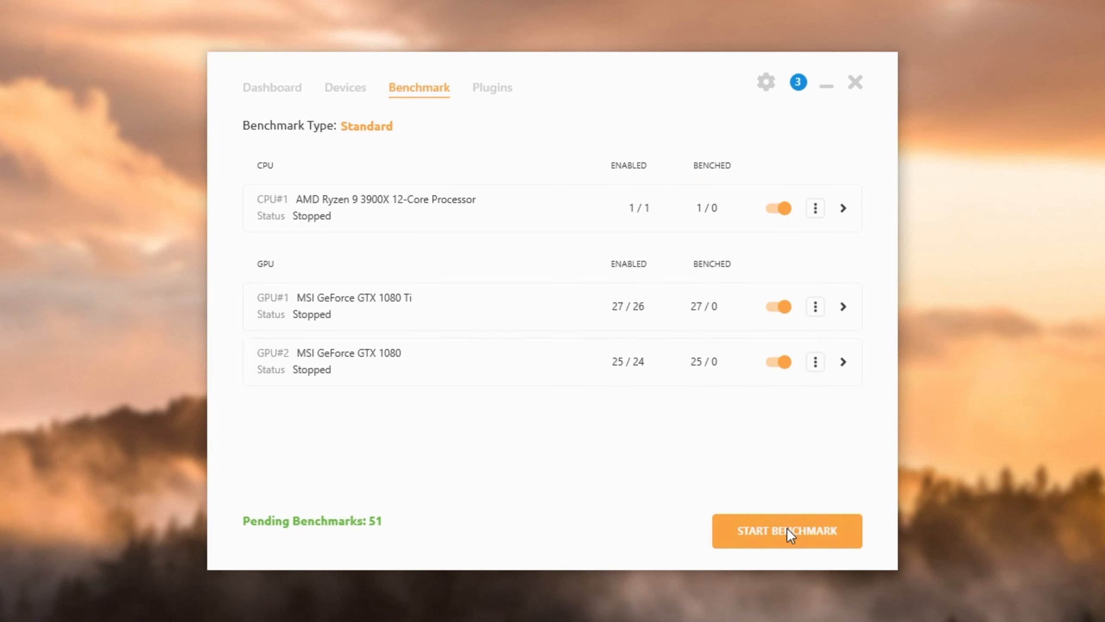
{"action": "left_click", "coordinate": [815, 209]}
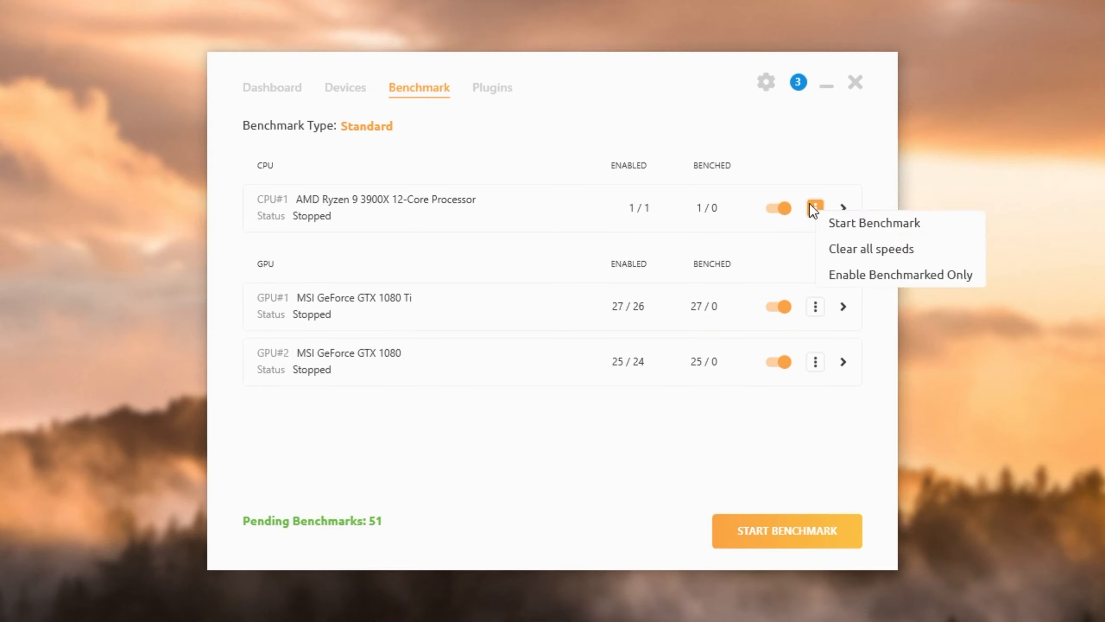
{"action": "left_click", "coordinate": [813, 206]}
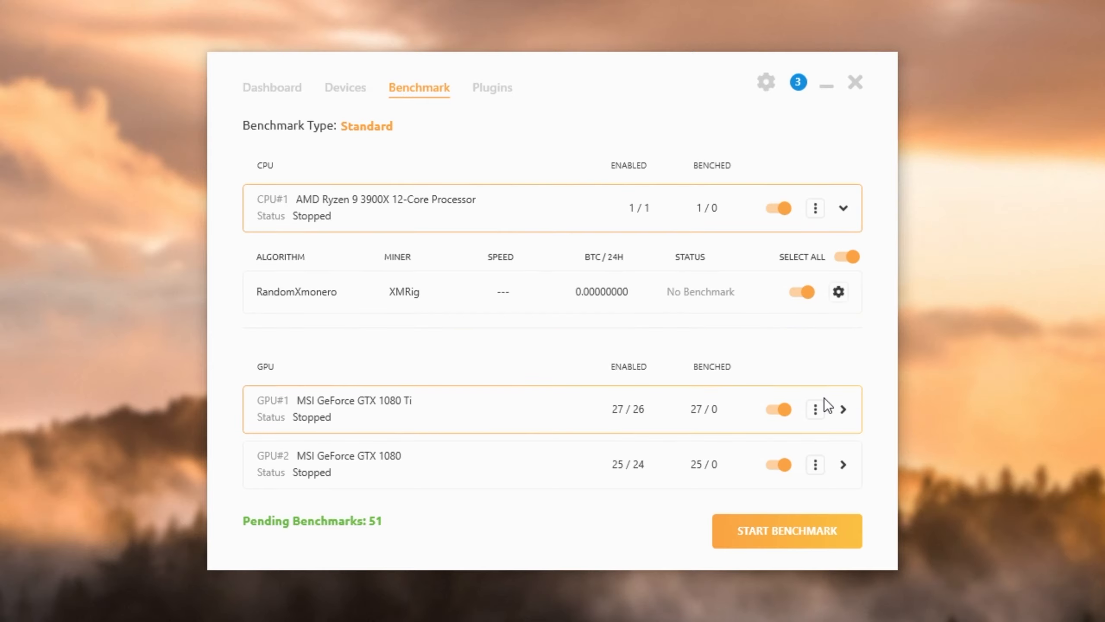
Step: Review the GTX 1080 Ti's algorithms and start the standard benchmark on all enabled devices
{"action": "left_click", "coordinate": [834, 409]}
{"action": "scroll", "coordinate": [834, 403], "scroll_direction": "down", "scroll_amount": 5}
{"action": "left_click", "coordinate": [803, 393]}
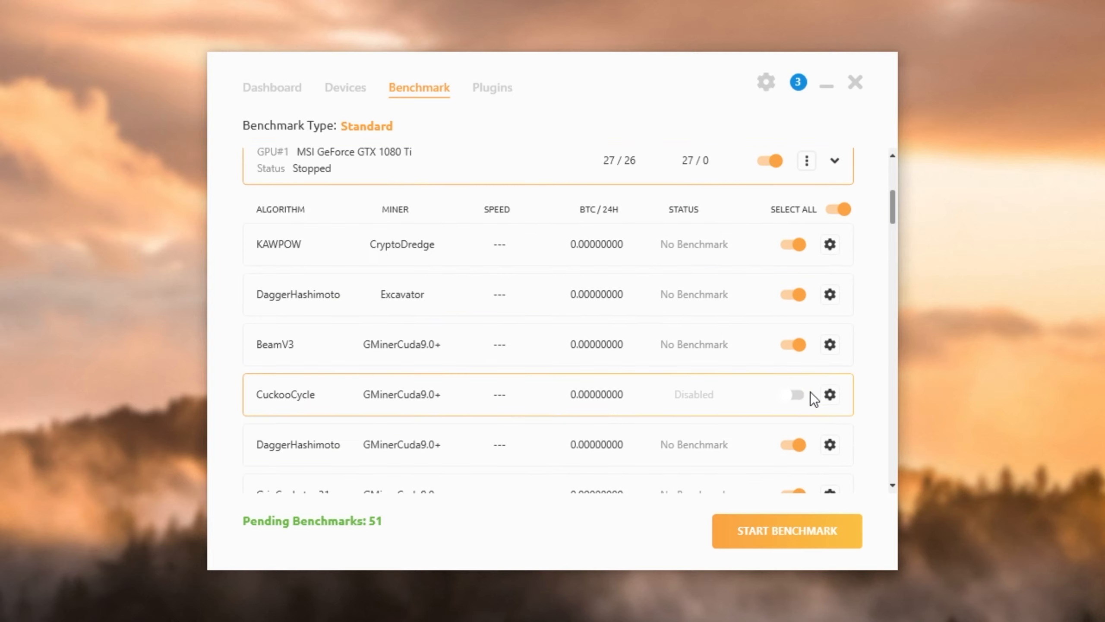
{"action": "scroll", "coordinate": [801, 392], "scroll_direction": "down", "scroll_amount": 1}
{"action": "scroll", "coordinate": [797, 387], "scroll_direction": "up", "scroll_amount": 6}
{"action": "scroll", "coordinate": [795, 372], "scroll_direction": "down", "scroll_amount": 10}
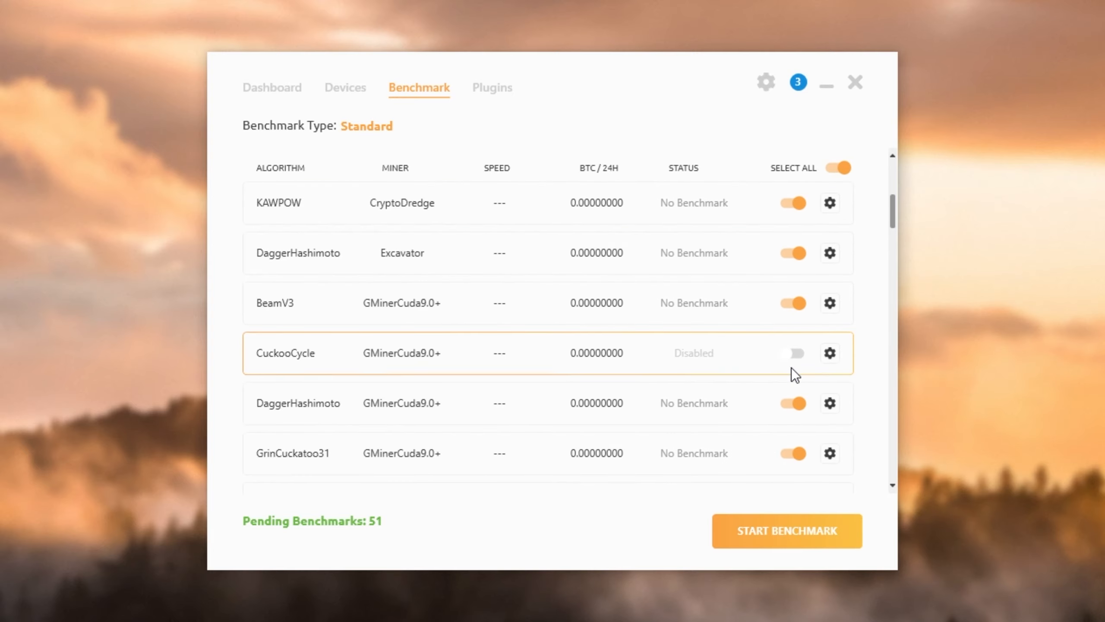
{"action": "scroll", "coordinate": [790, 368], "scroll_direction": "down", "scroll_amount": 10}
{"action": "scroll", "coordinate": [836, 211], "scroll_direction": "up", "scroll_amount": 20}
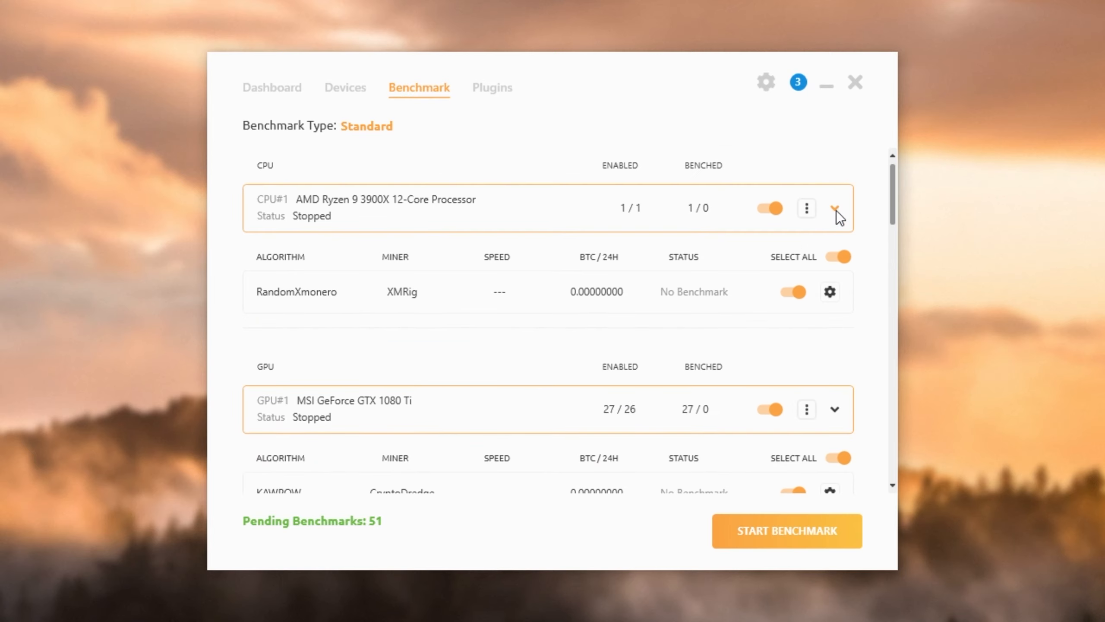
{"action": "left_click", "coordinate": [819, 532]}
{"action": "scroll", "coordinate": [891, 202], "scroll_direction": "down", "scroll_amount": 1}
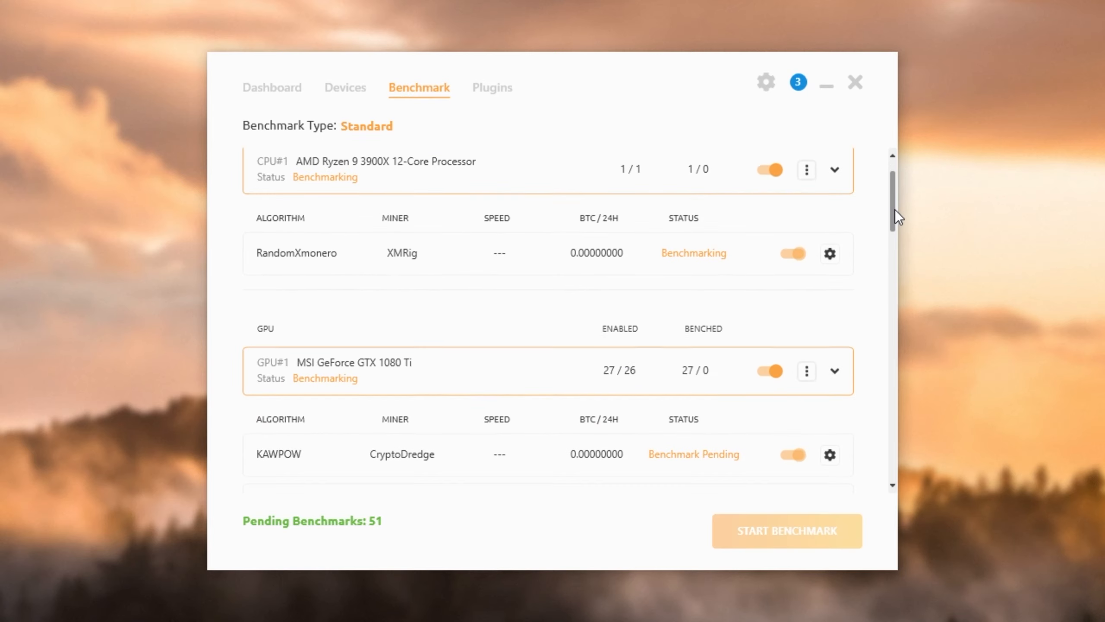
Step: Open Task Manager and examine the CPU utilization of each logical processor during the benchmark
{"action": "right_click", "coordinate": [415, 620]}
{"action": "left_click", "coordinate": [479, 620]}
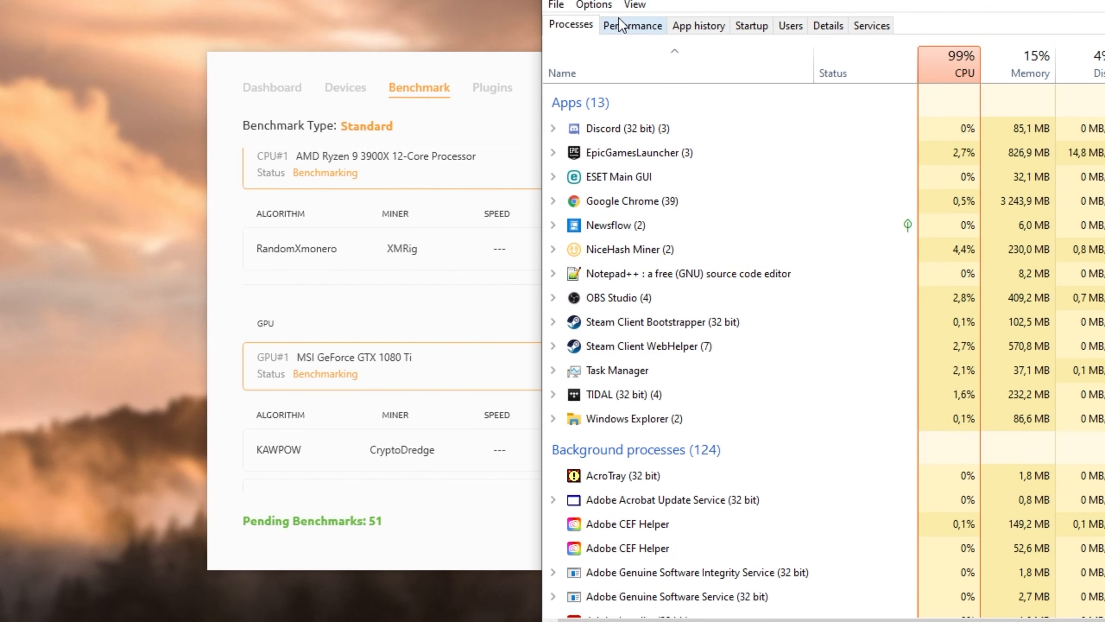
{"action": "left_click", "coordinate": [619, 22]}
{"action": "left_click", "coordinate": [607, 76]}
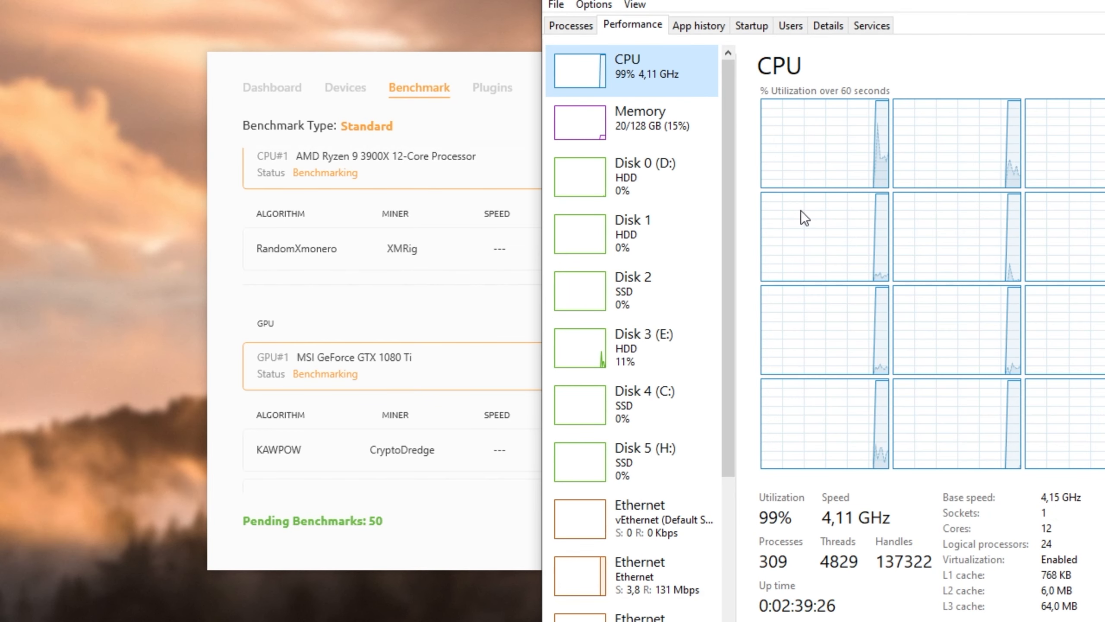
{"action": "left_click_drag", "start_coordinate": [829, 0], "coordinate": [350, 0]}
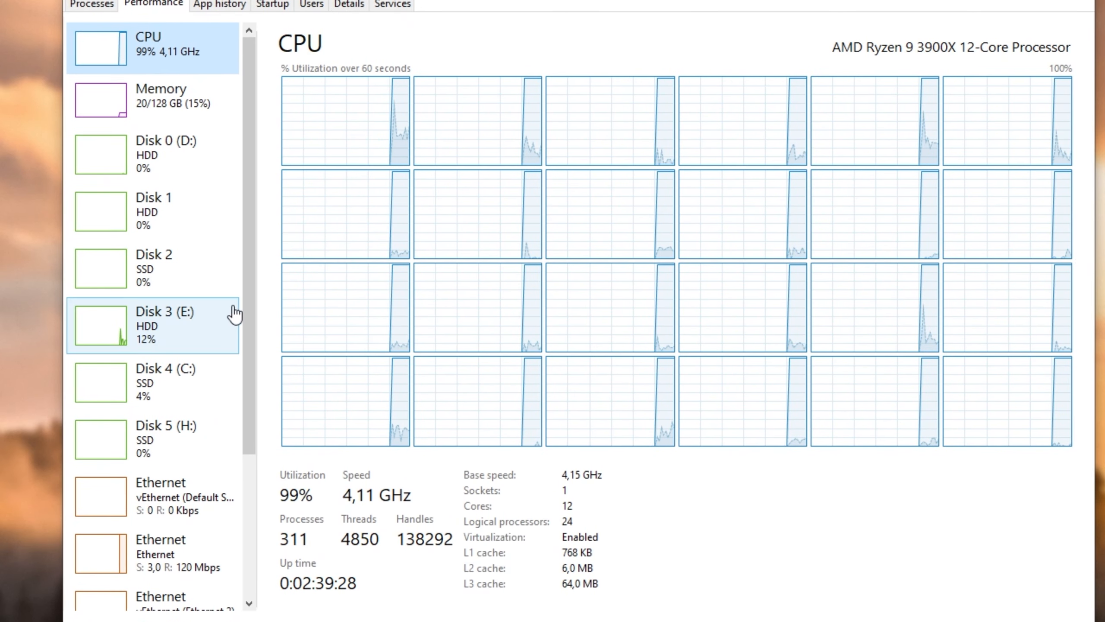
Step: Examine the load, memory usage and temperature of GPU 0 and GPU 1 in Task Manager
{"action": "left_click_drag", "start_coordinate": [245, 299], "coordinate": [214, 438]}
{"action": "left_click", "coordinate": [231, 528]}
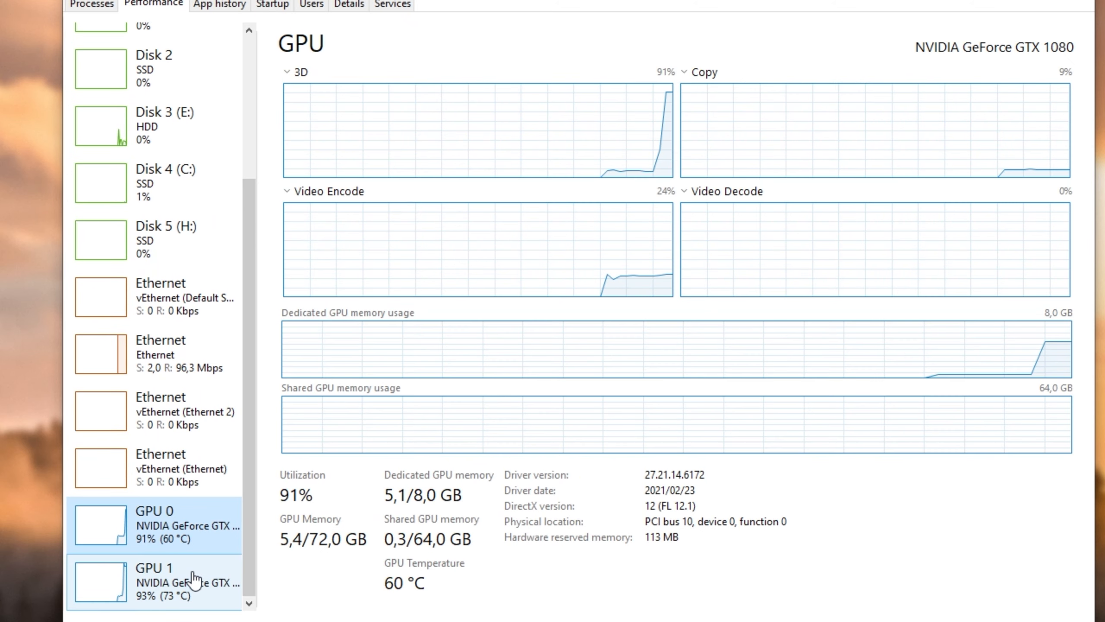
{"action": "left_click", "coordinate": [195, 591]}
{"action": "left_click_drag", "start_coordinate": [63, 0], "coordinate": [572, 0]}
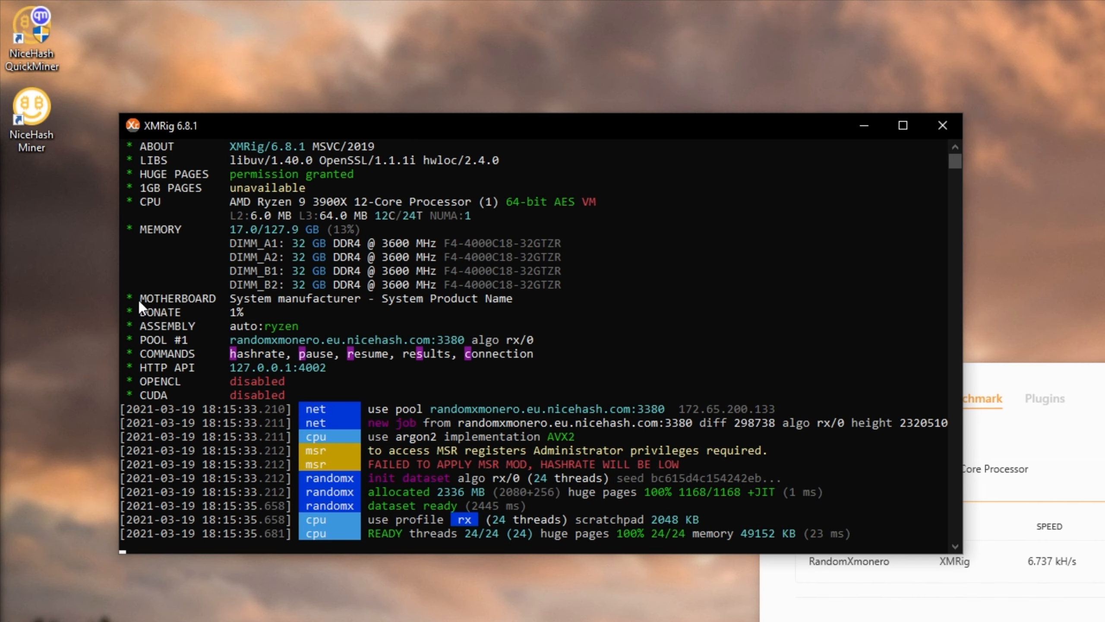
Step: Check the NiceHash Miner desktop shortcut for the option to run as administrator, and return to the miner windows
{"action": "right_click", "coordinate": [47, 136]}
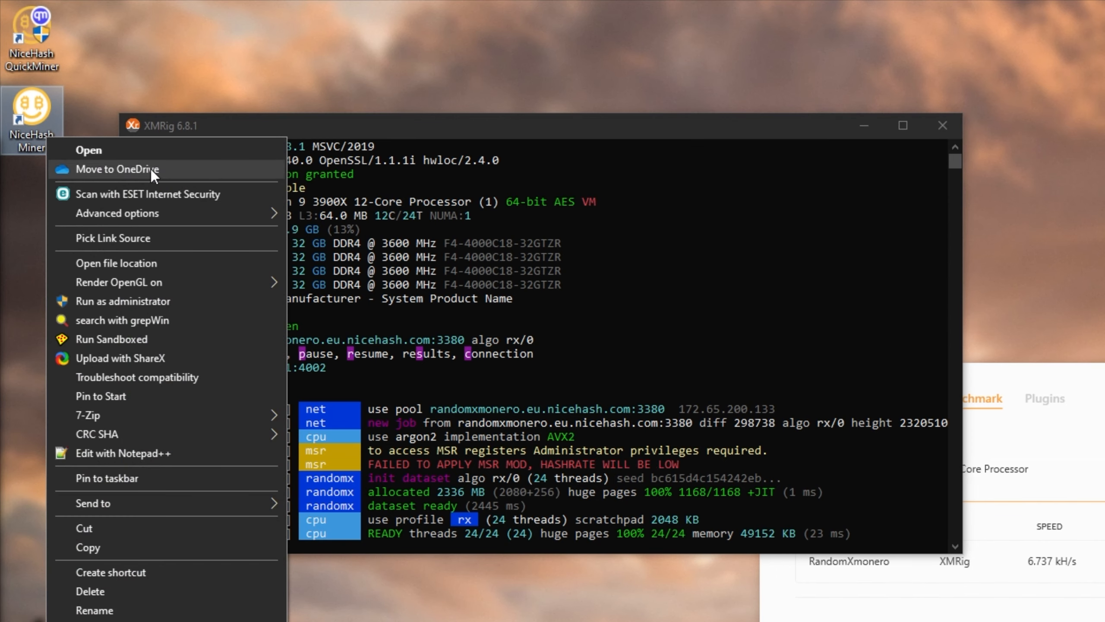
{"action": "left_click", "coordinate": [958, 233]}
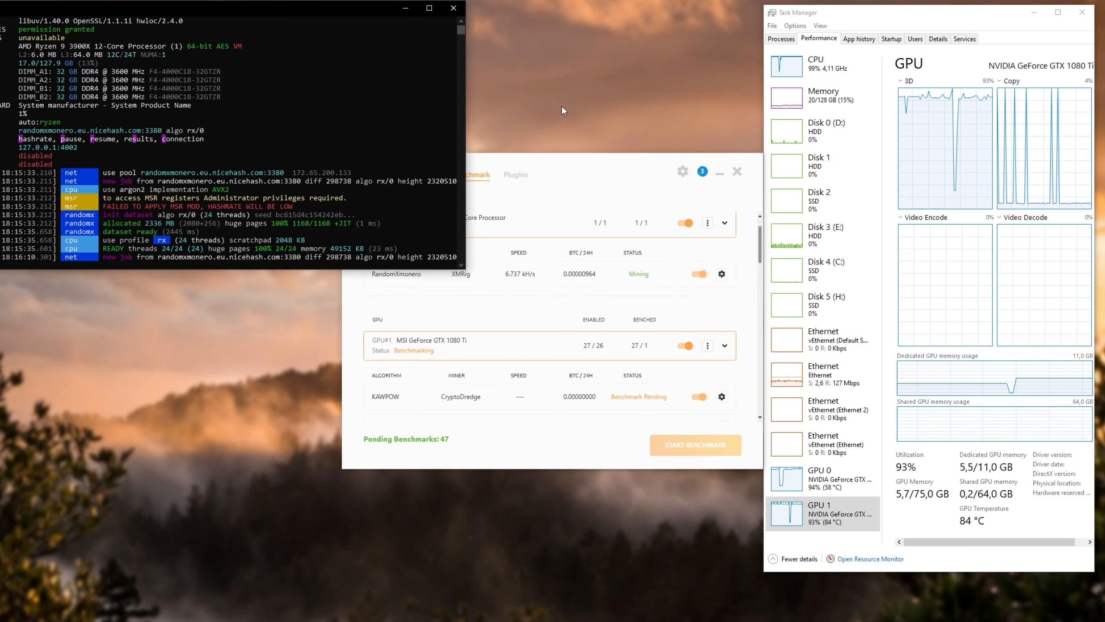
{"action": "mouse_move", "coordinate": [373, 19]}
{"action": "left_mouse_down"}
{"action": "mouse_move", "coordinate": [396, 56]}
{"action": "mouse_move", "coordinate": [377, 30]}
{"action": "left_mouse_up"}
{"action": "left_click", "coordinate": [622, 174]}
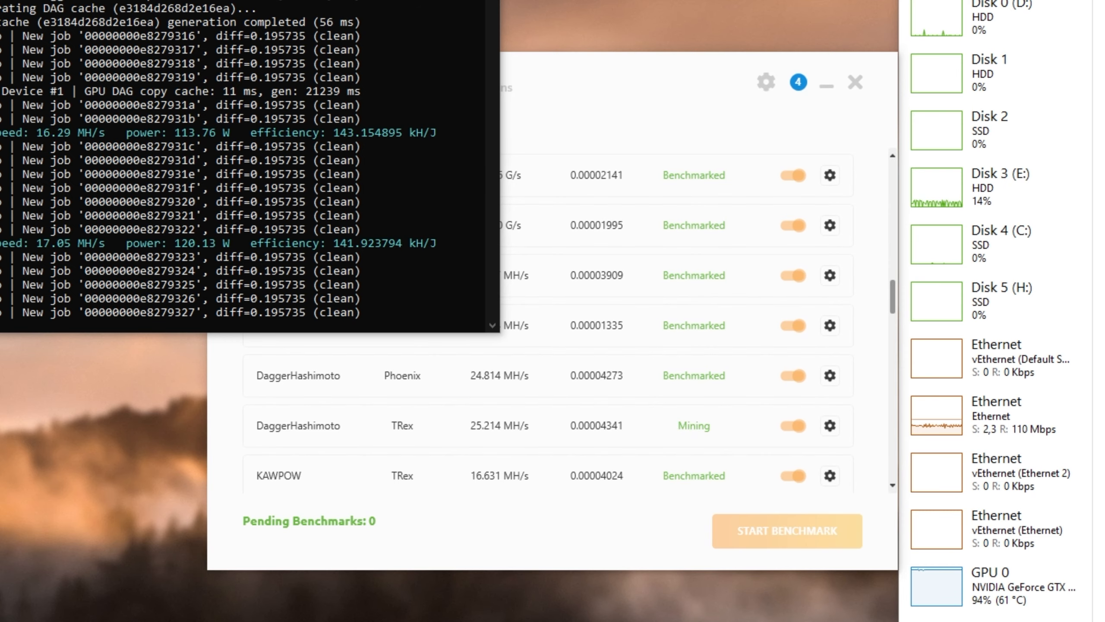
Step: Stop mining on both graphics cards by disabling the GTX 1080 Ti and the GTX 1080
{"action": "scroll", "coordinate": [770, 384], "scroll_direction": "up", "scroll_amount": 10}
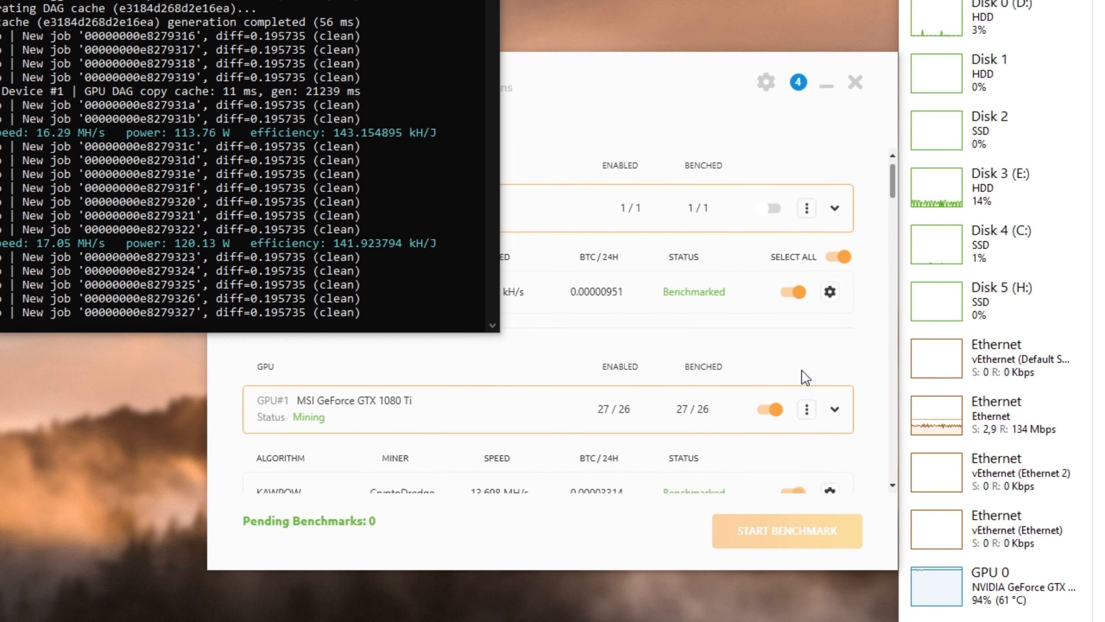
{"action": "left_click", "coordinate": [801, 370]}
{"action": "left_click", "coordinate": [771, 410]}
{"action": "left_click", "coordinate": [835, 410]}
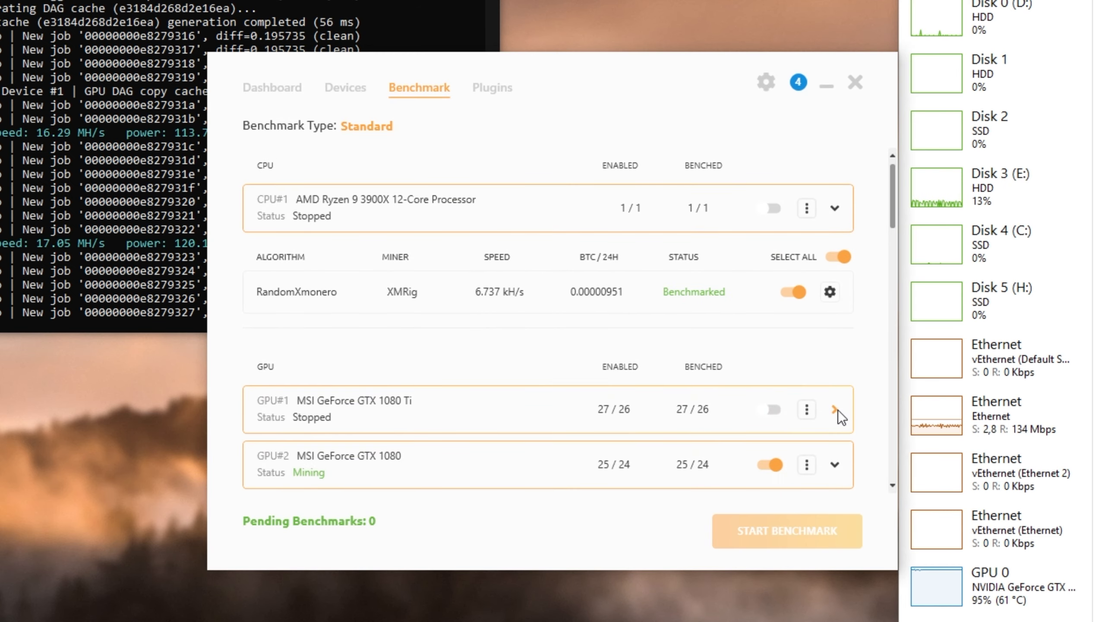
{"action": "left_click", "coordinate": [771, 464]}
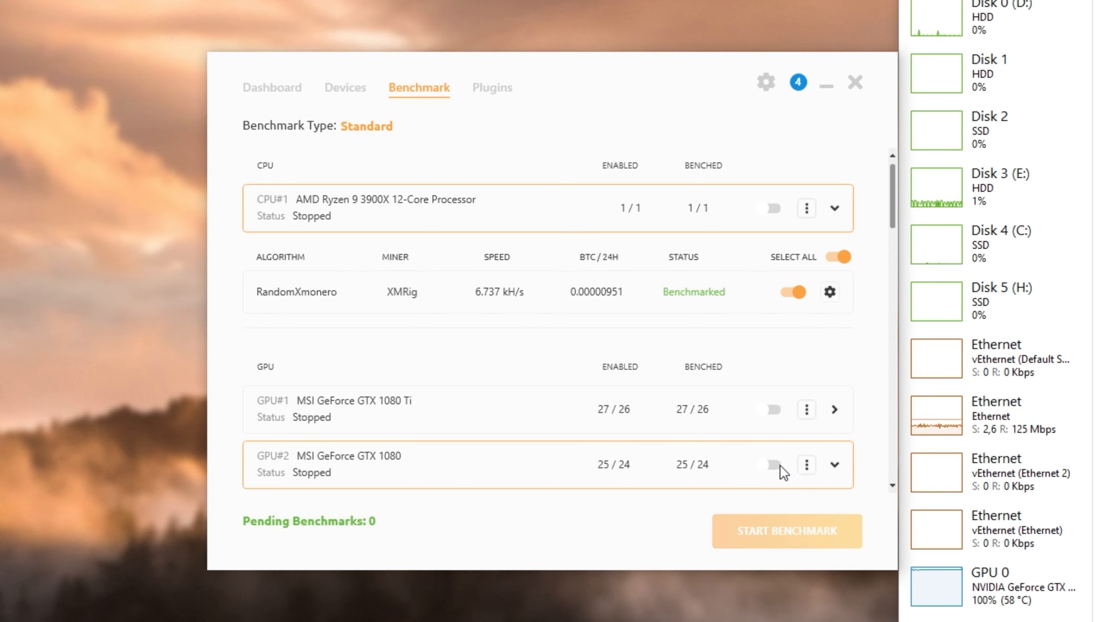
Step: Expand the GTX 1080 Ti's benchmark results and review the speed, estimated earnings and status of its algorithms
{"action": "left_click", "coordinate": [831, 409]}
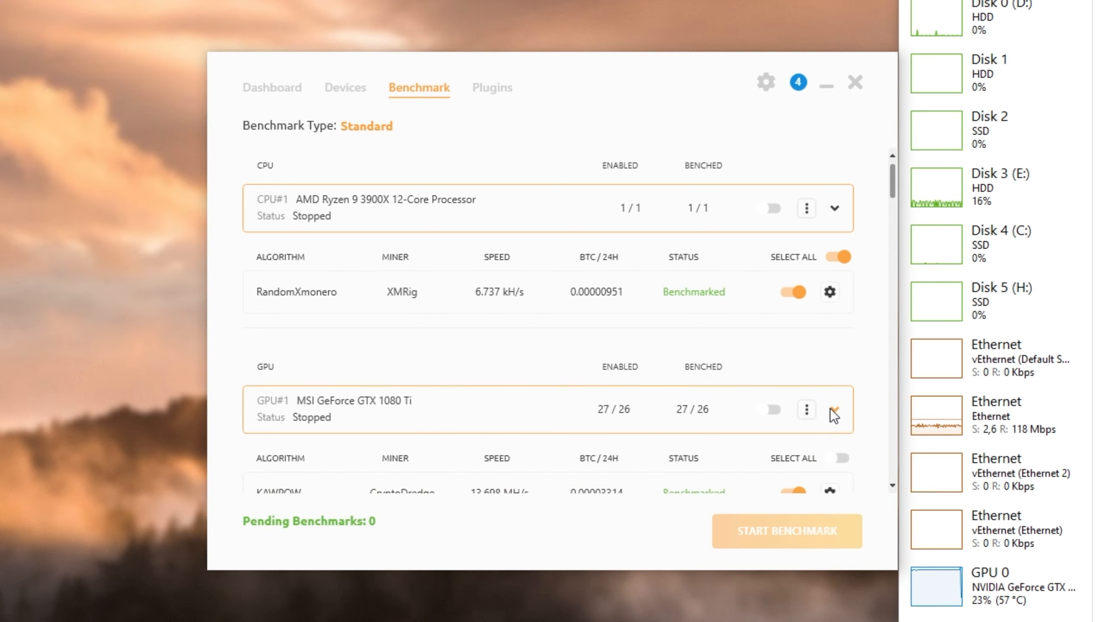
{"action": "scroll", "coordinate": [832, 409], "scroll_direction": "down", "scroll_amount": 3}
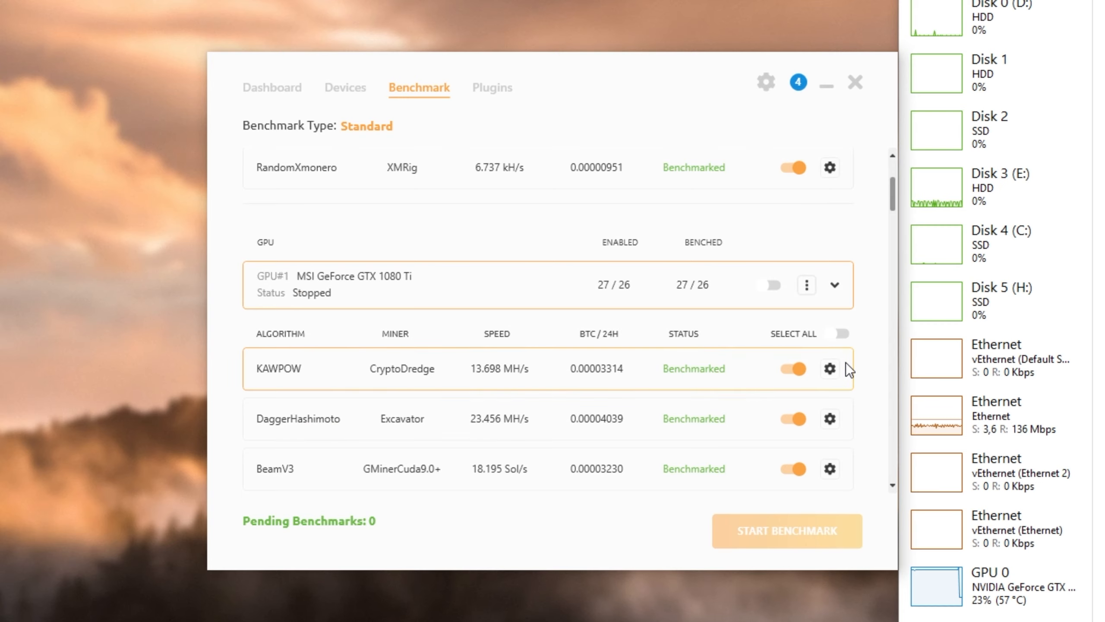
{"action": "scroll", "coordinate": [473, 377], "scroll_direction": "down", "scroll_amount": 2}
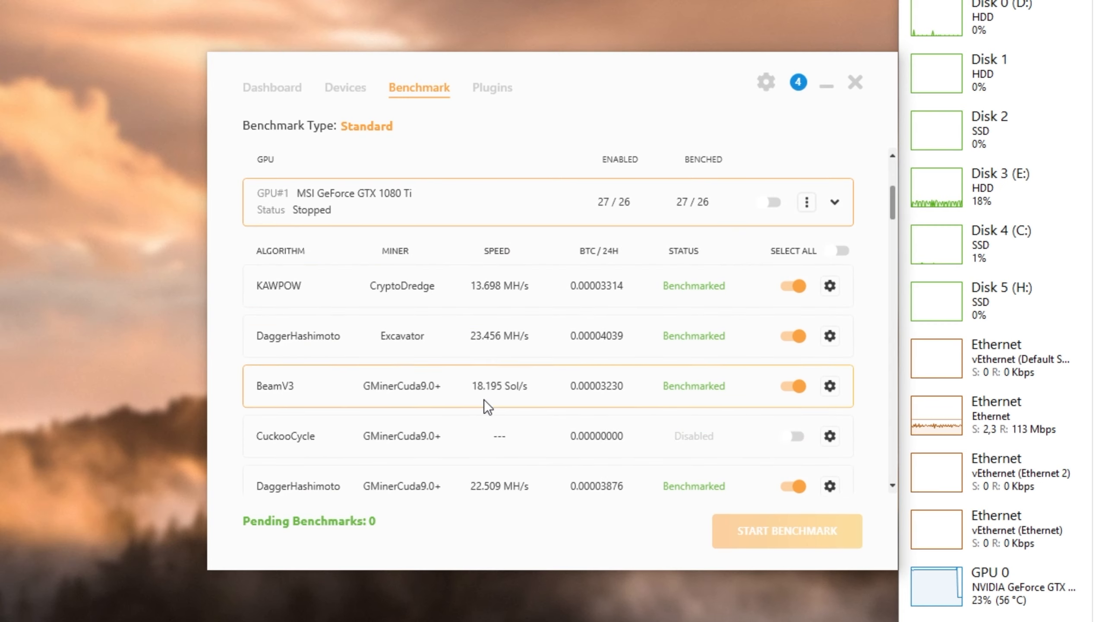
{"action": "scroll", "coordinate": [507, 296], "scroll_direction": "down", "scroll_amount": 4}
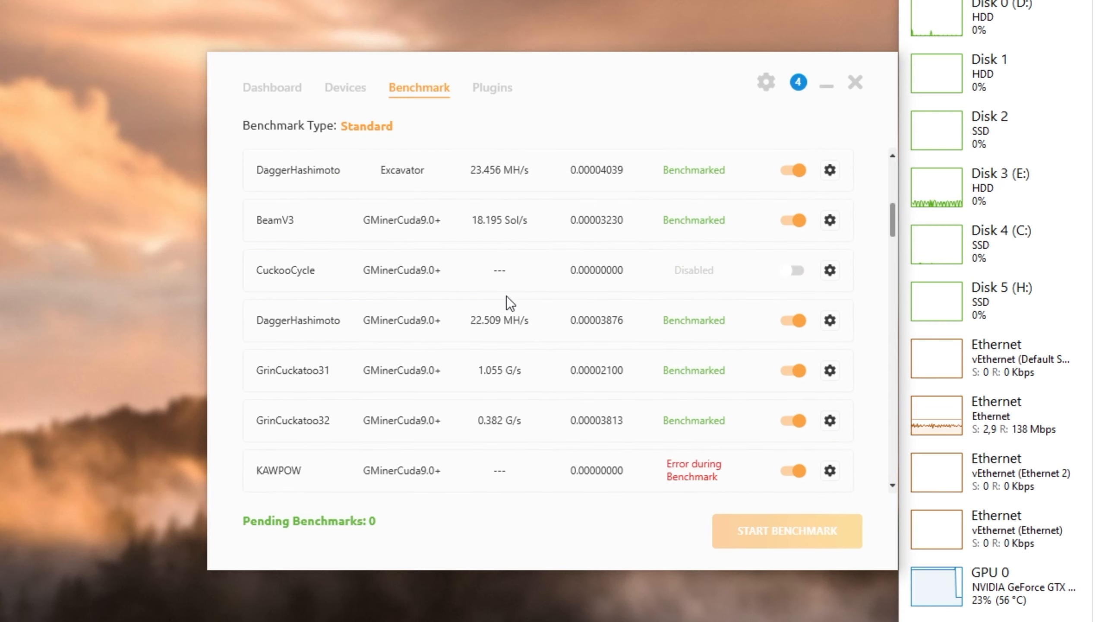
{"action": "scroll", "coordinate": [506, 296], "scroll_direction": "down", "scroll_amount": 1}
{"action": "scroll", "coordinate": [505, 295], "scroll_direction": "up", "scroll_amount": 6}
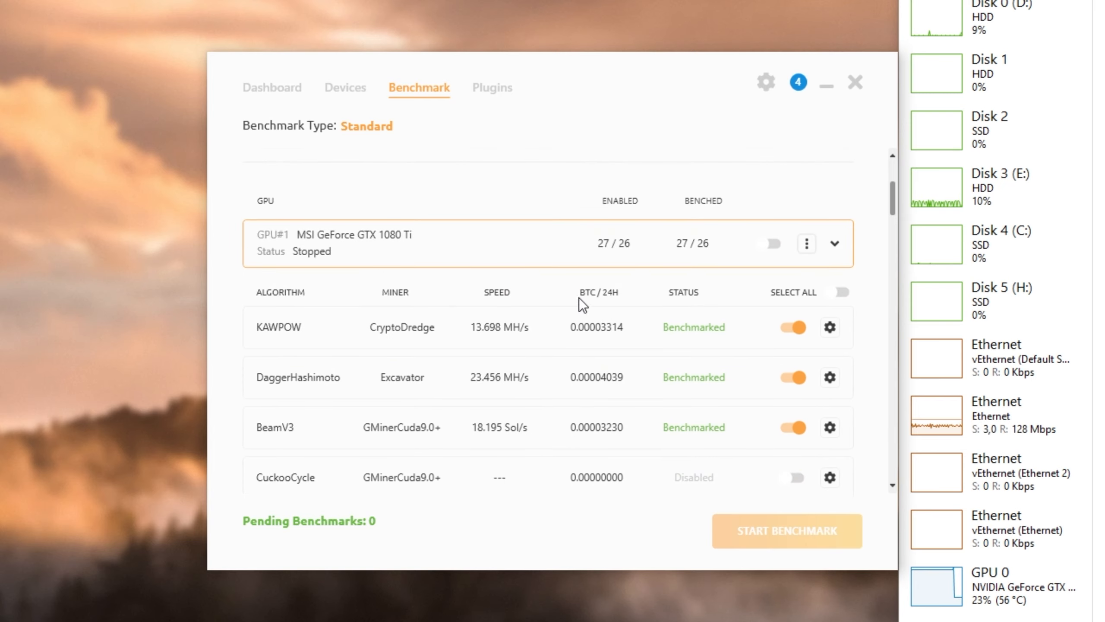
Step: Sort the GTX 1080 Ti's benchmark results by BTC/24h with the most profitable algorithms first
{"action": "left_click", "coordinate": [606, 297]}
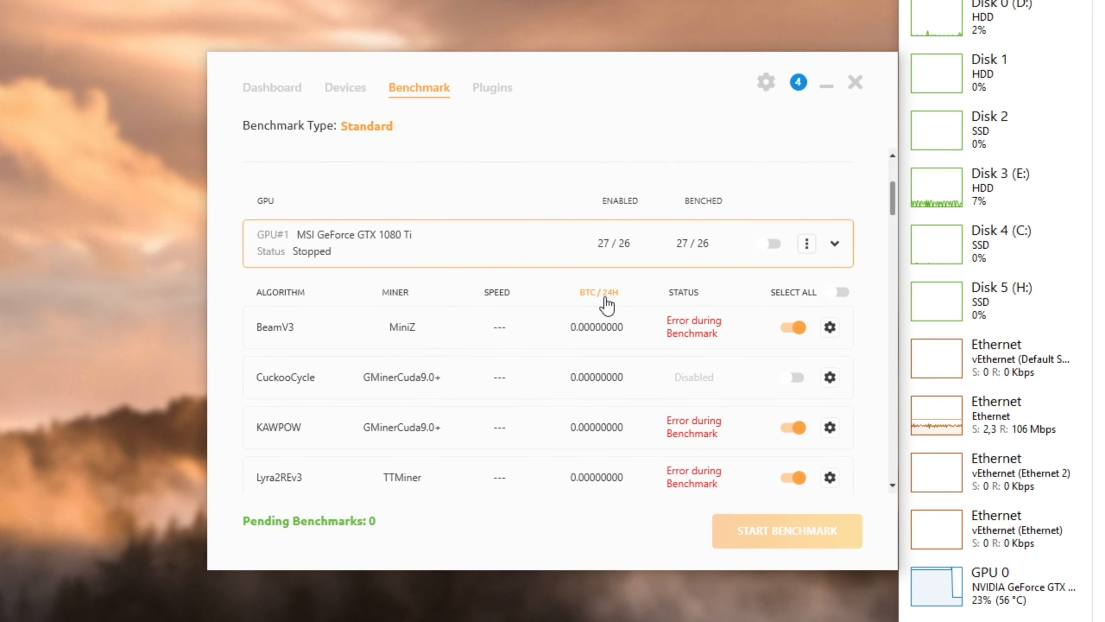
{"action": "left_click", "coordinate": [605, 294]}
{"action": "scroll", "coordinate": [605, 298], "scroll_direction": "down", "scroll_amount": 20}
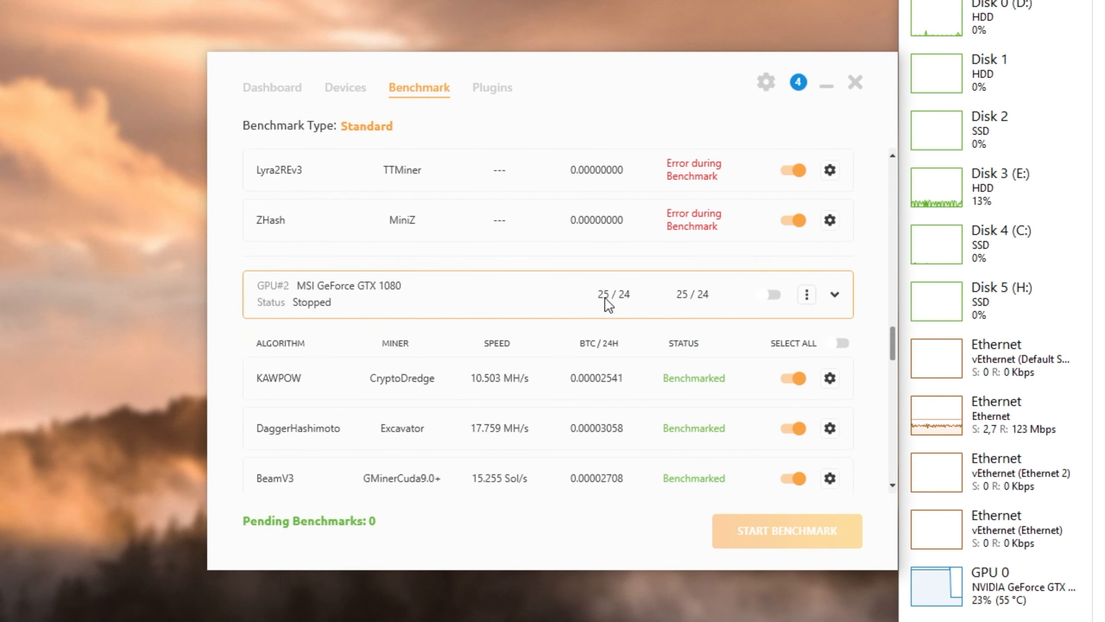
{"action": "scroll", "coordinate": [604, 297], "scroll_direction": "up", "scroll_amount": 4}
{"action": "left_click", "coordinate": [830, 326]}
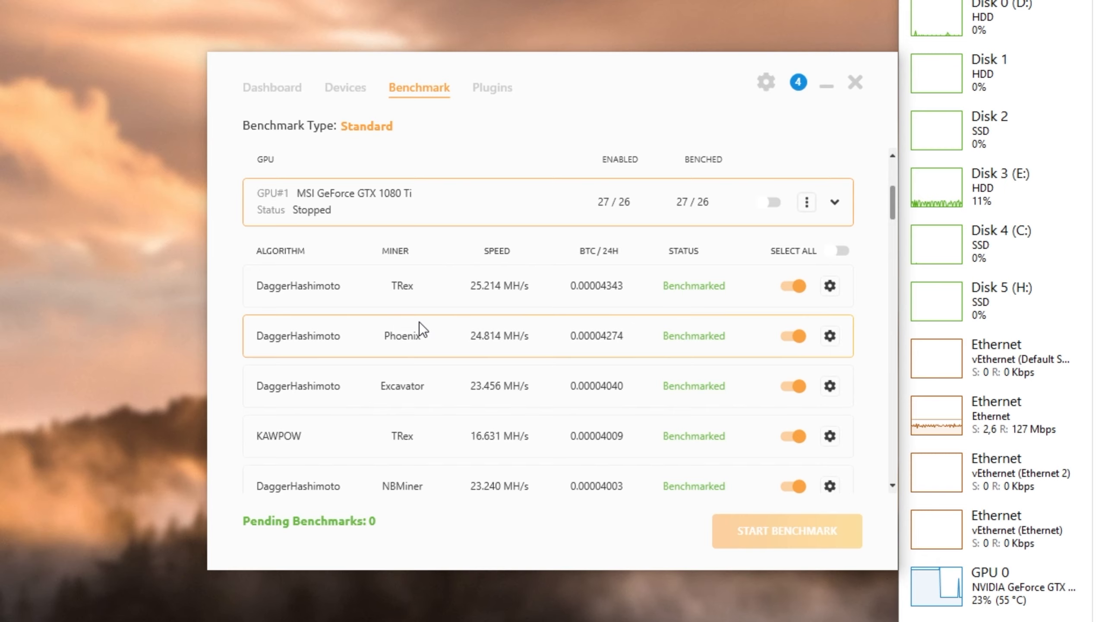
Step: Re-enable the GTX 1080 Ti and GTX 1080 in the benchmark list and review the 1080 Ti's algorithms ranked by earnings
{"action": "left_click", "coordinate": [270, 89]}
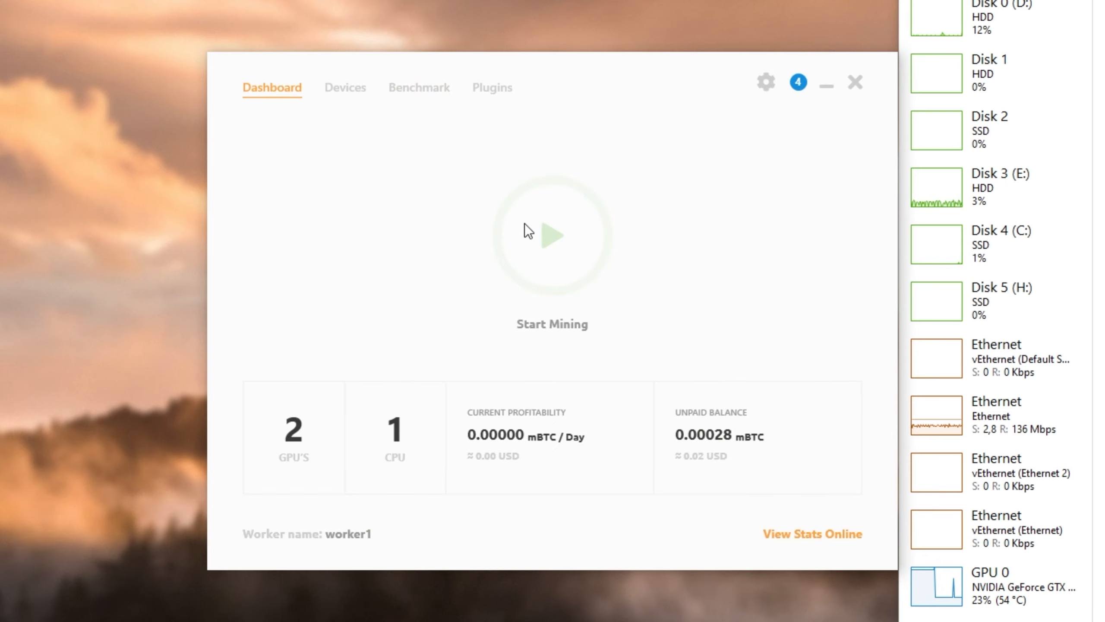
{"action": "left_click", "coordinate": [421, 87]}
{"action": "left_click", "coordinate": [773, 202]}
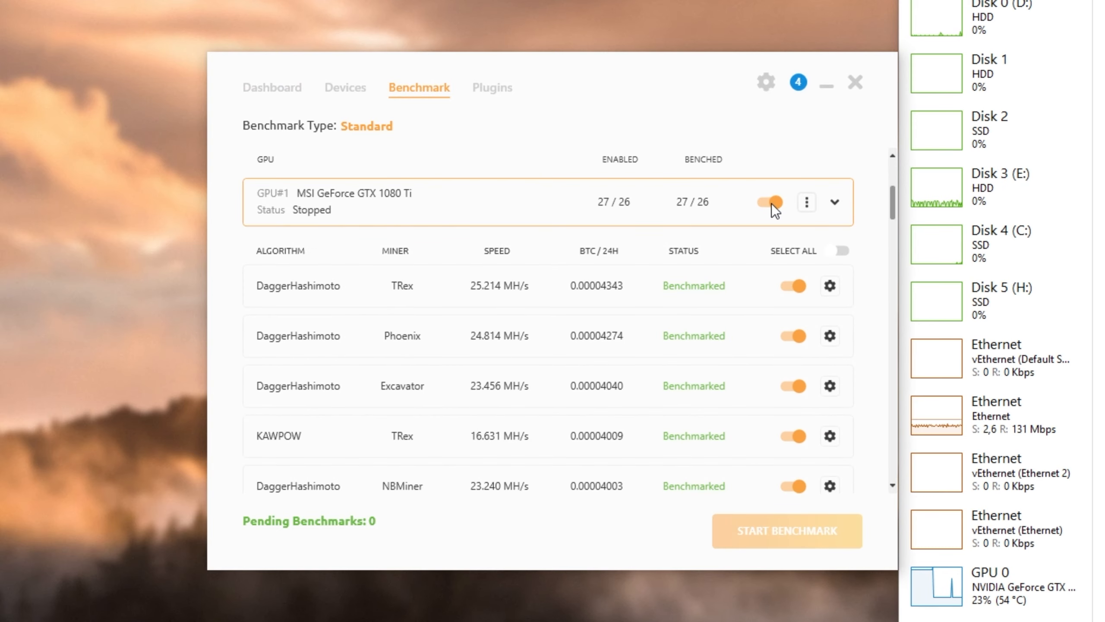
{"action": "left_click", "coordinate": [834, 201]}
{"action": "left_click", "coordinate": [834, 201]}
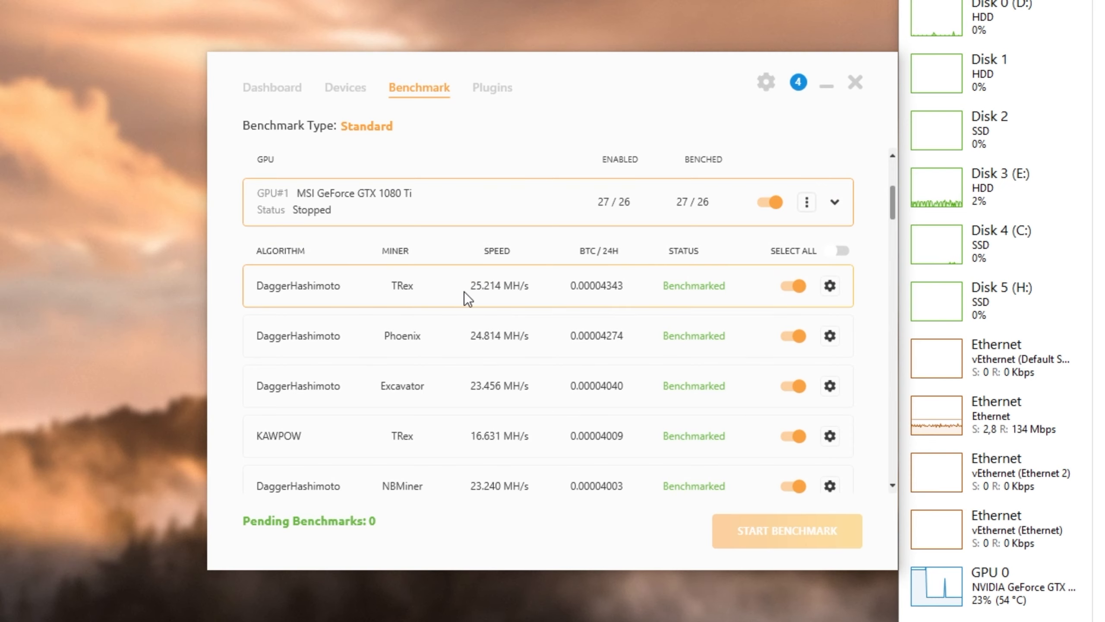
{"action": "scroll", "coordinate": [465, 292], "scroll_direction": "down", "scroll_amount": 5}
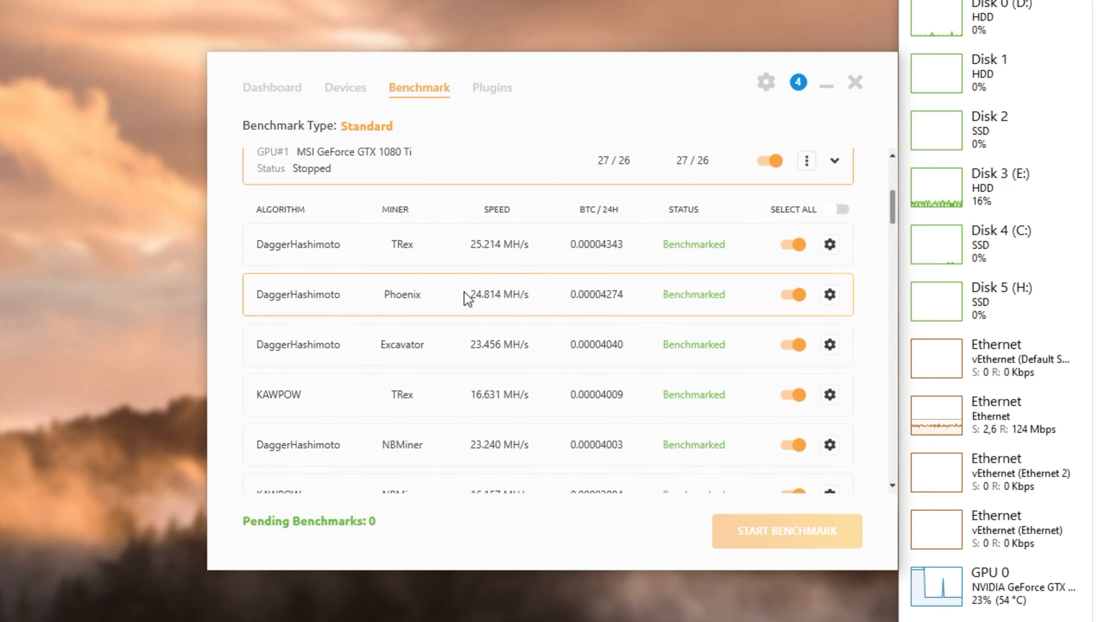
{"action": "scroll", "coordinate": [464, 292], "scroll_direction": "down", "scroll_amount": 7}
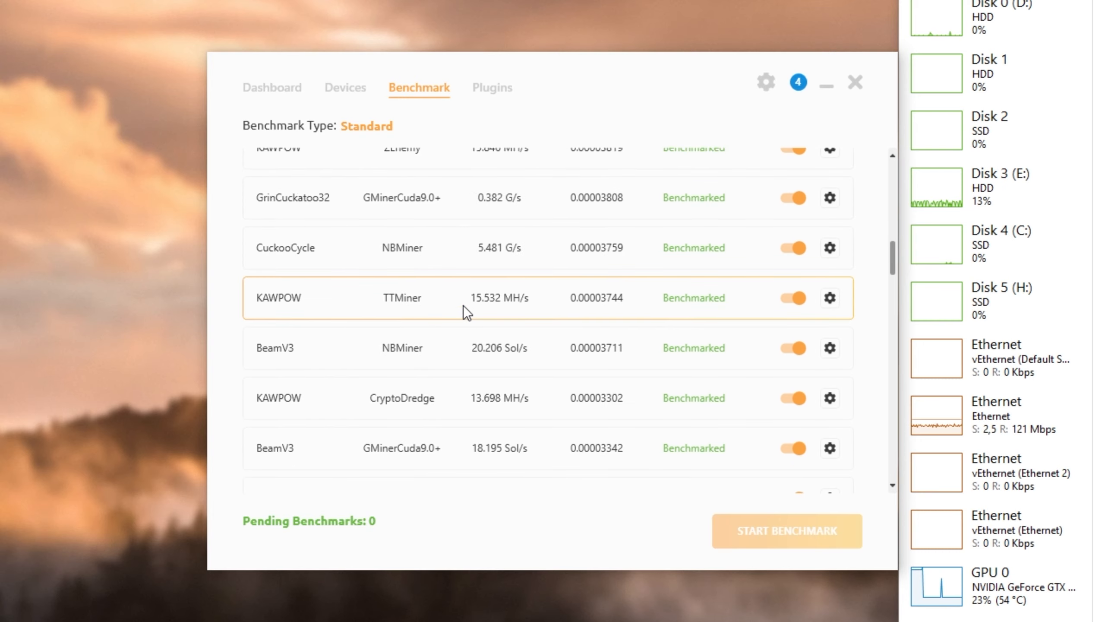
{"action": "scroll", "coordinate": [463, 306], "scroll_direction": "up", "scroll_amount": 15}
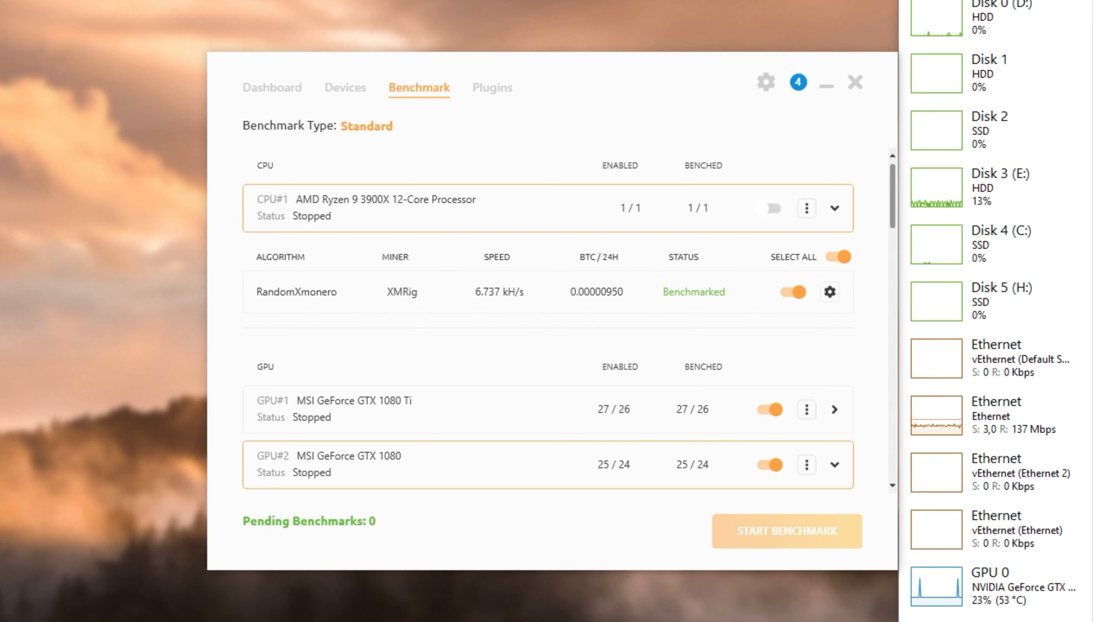
Step: Bring up the Google browser window and search for "0.00000940 btc to usd" to convert the CPU's daily earnings
{"action": "left_click_drag", "start_coordinate": [1104, 174], "coordinate": [609, 352]}
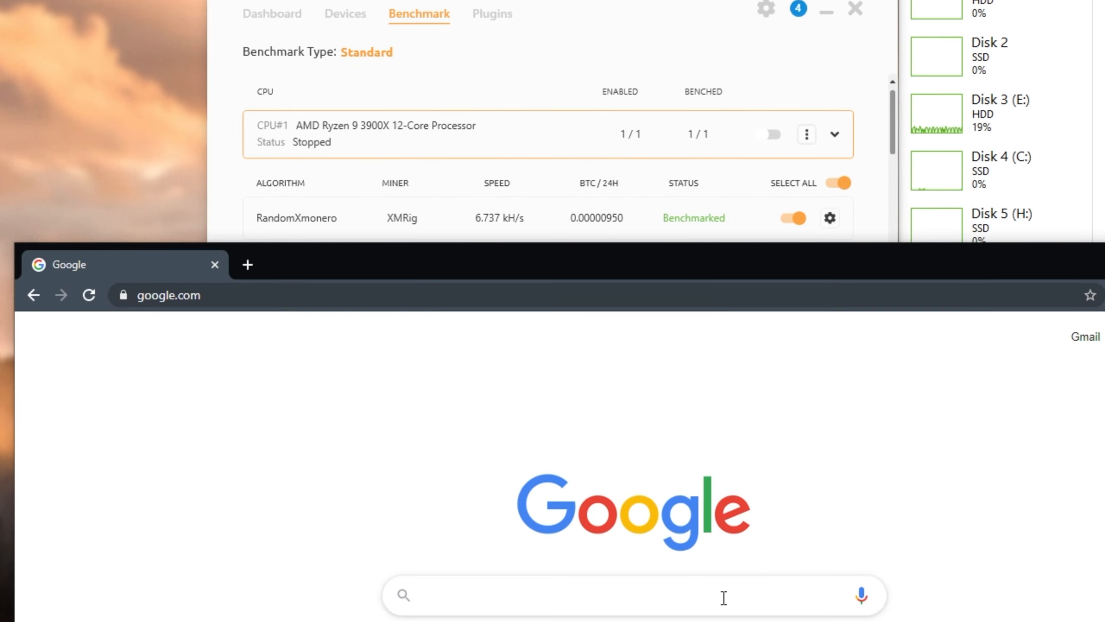
{"action": "left_click", "coordinate": [723, 598]}
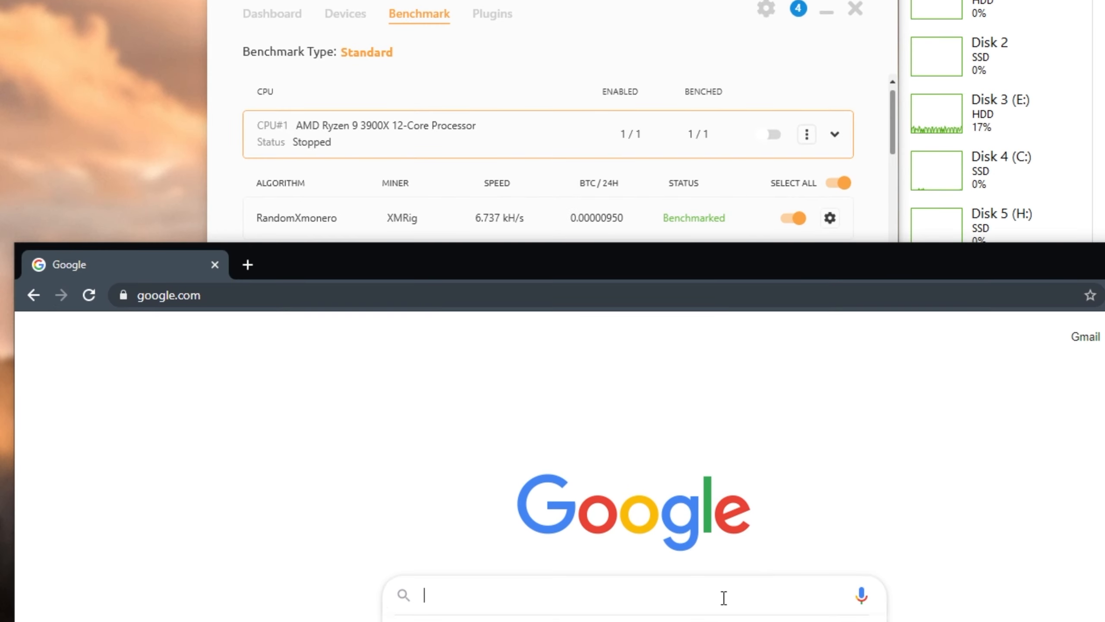
{"action": "type", "text": "0.0"}
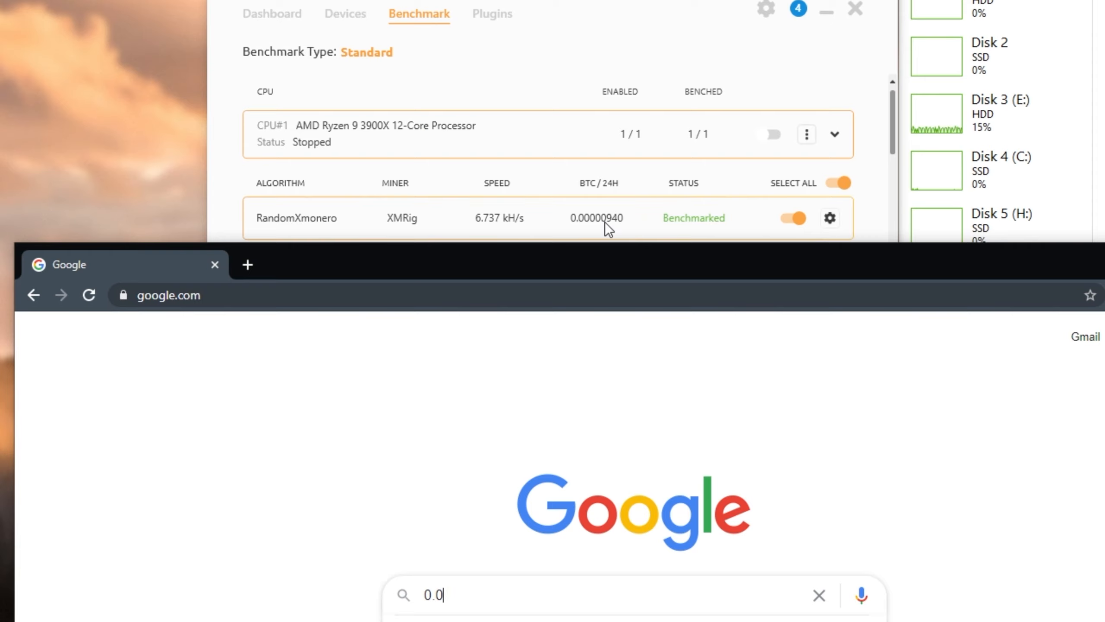
{"action": "type", "text": "0000940 btc to usd"}
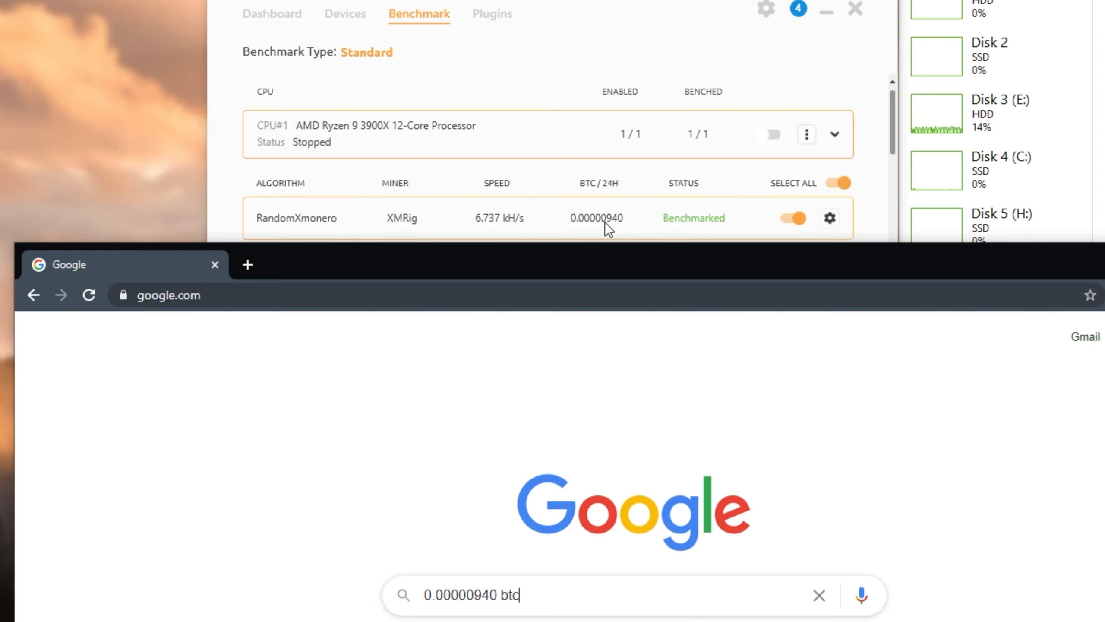
{"action": "key", "text": "Return"}
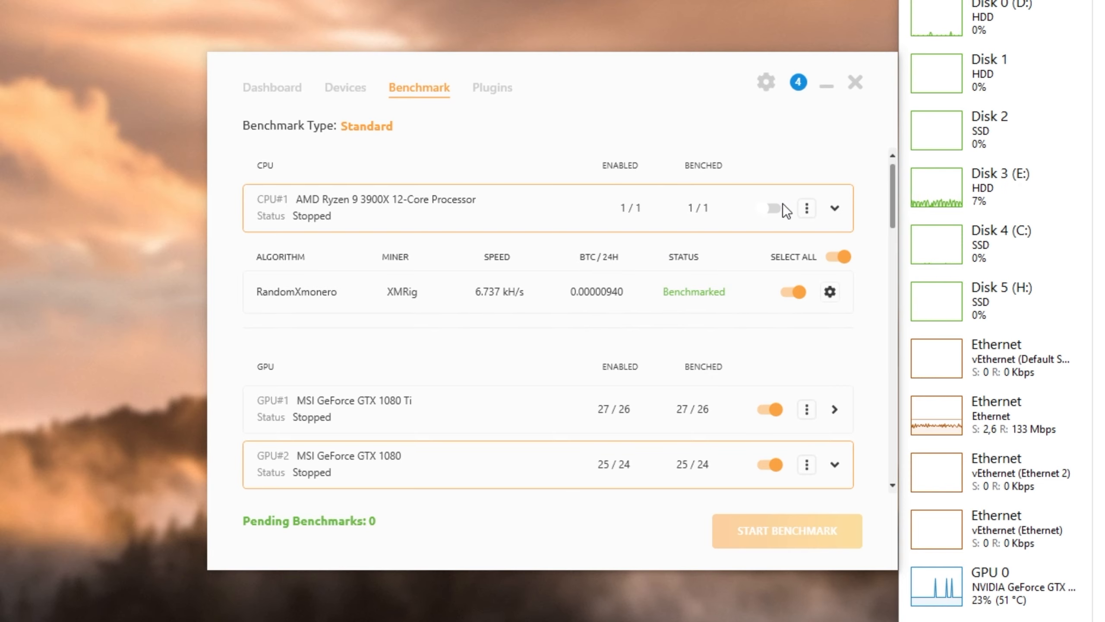
Step: Collapse the CPU and GTX 1080 benchmark details, and check which of the miner's devices are enabled
{"action": "left_click", "coordinate": [834, 208]}
{"action": "left_click", "coordinate": [835, 365]}
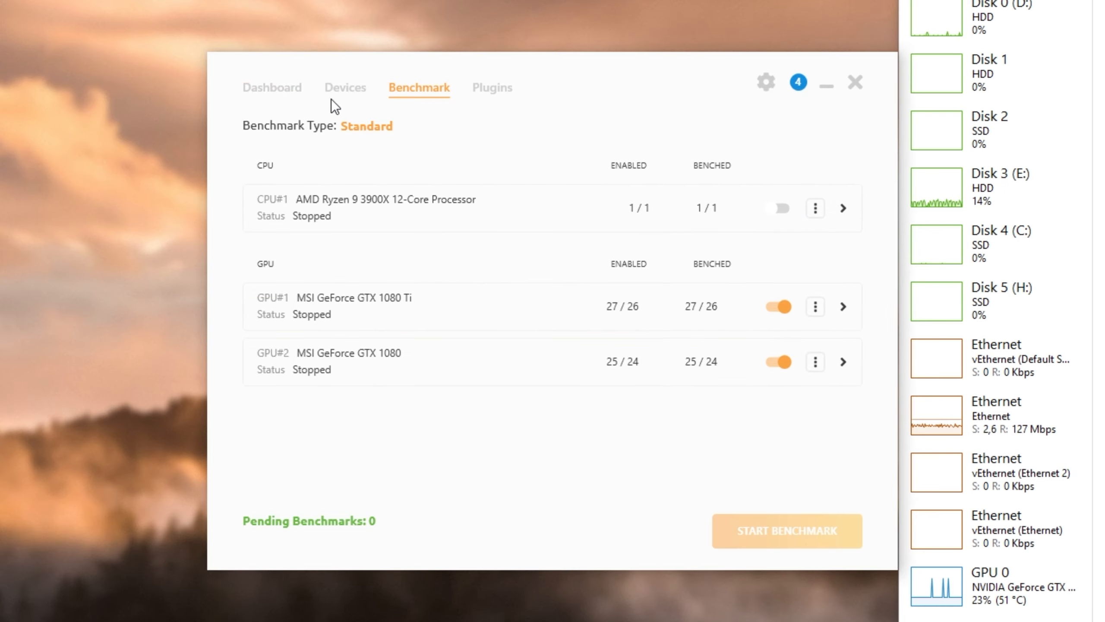
{"action": "left_click", "coordinate": [338, 93]}
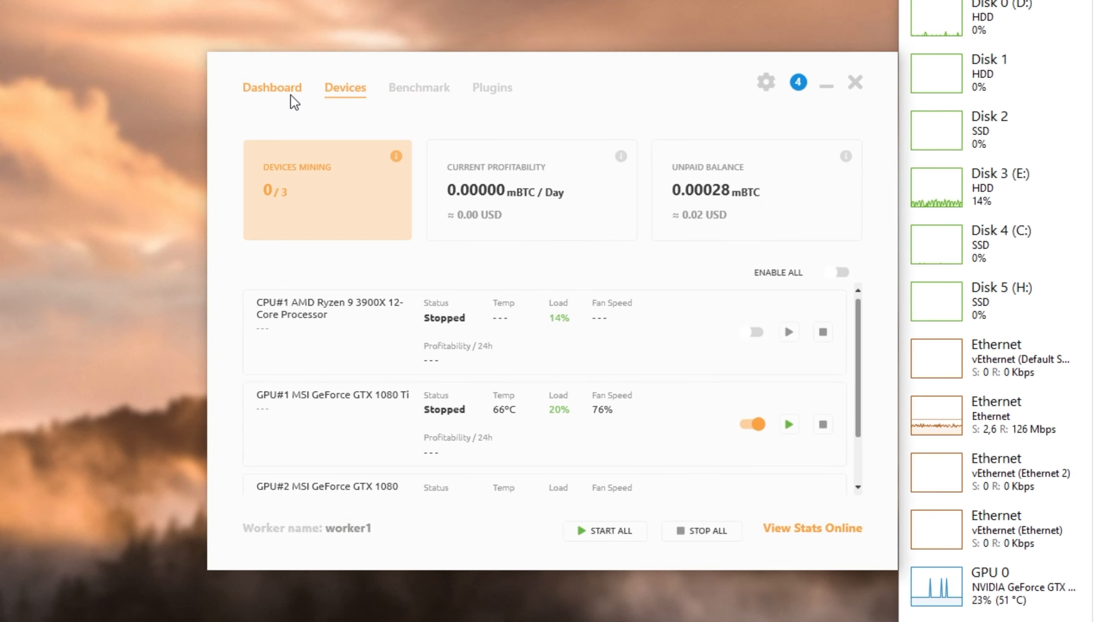
{"action": "scroll", "coordinate": [435, 381], "scroll_direction": "down", "scroll_amount": 2}
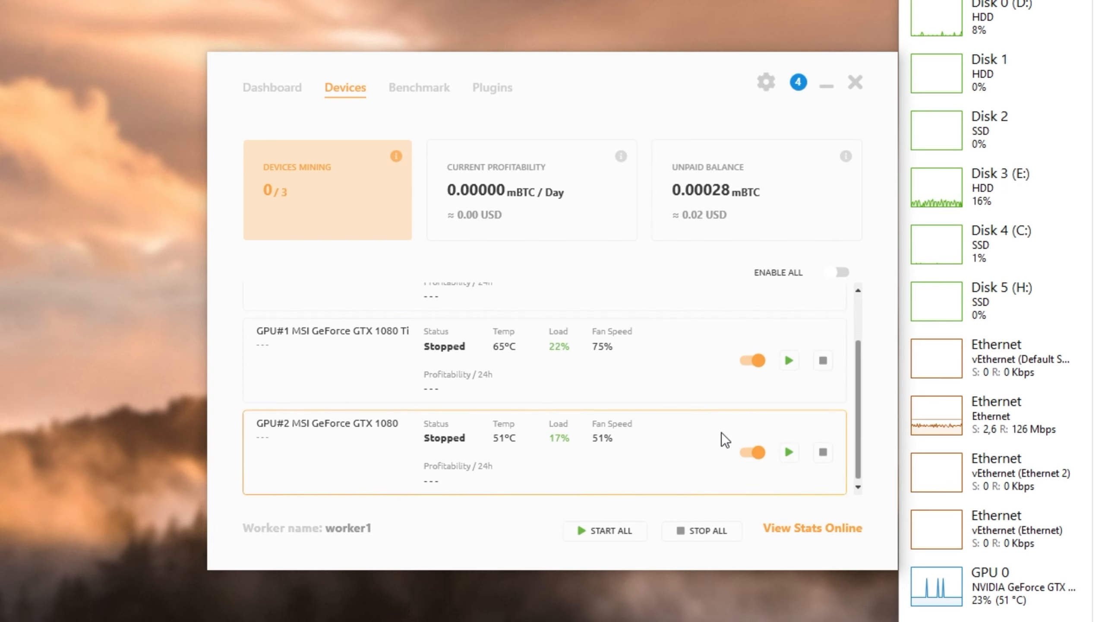
{"action": "scroll", "coordinate": [756, 425], "scroll_direction": "up", "scroll_amount": 2}
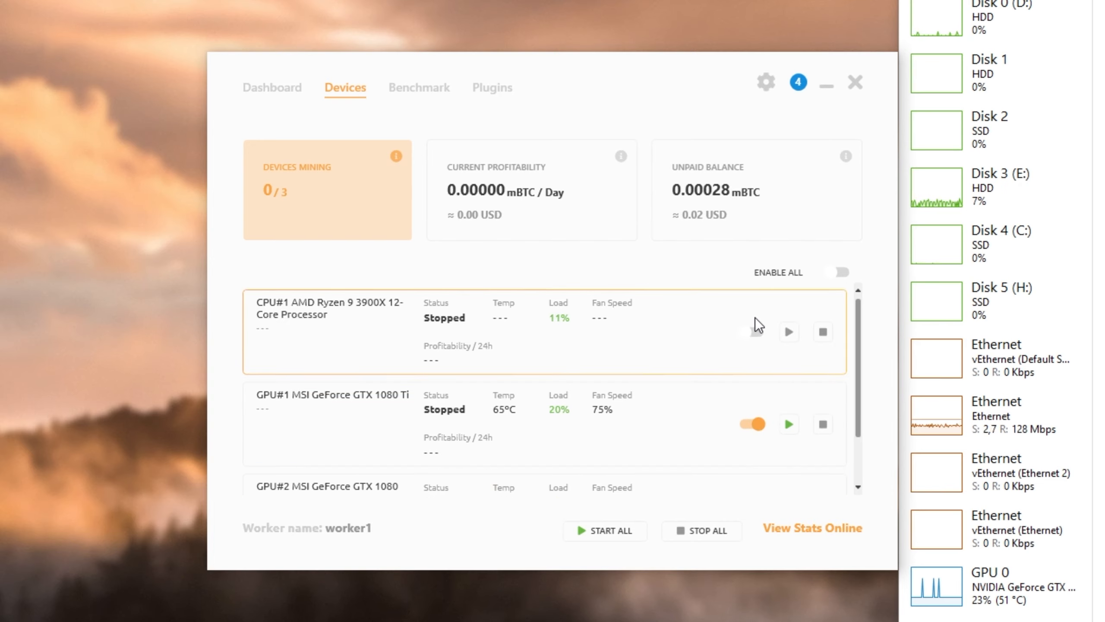
Step: Start mining from the miner's dashboard, bring its window in front of the console, and check the current profitability
{"action": "left_click", "coordinate": [271, 88]}
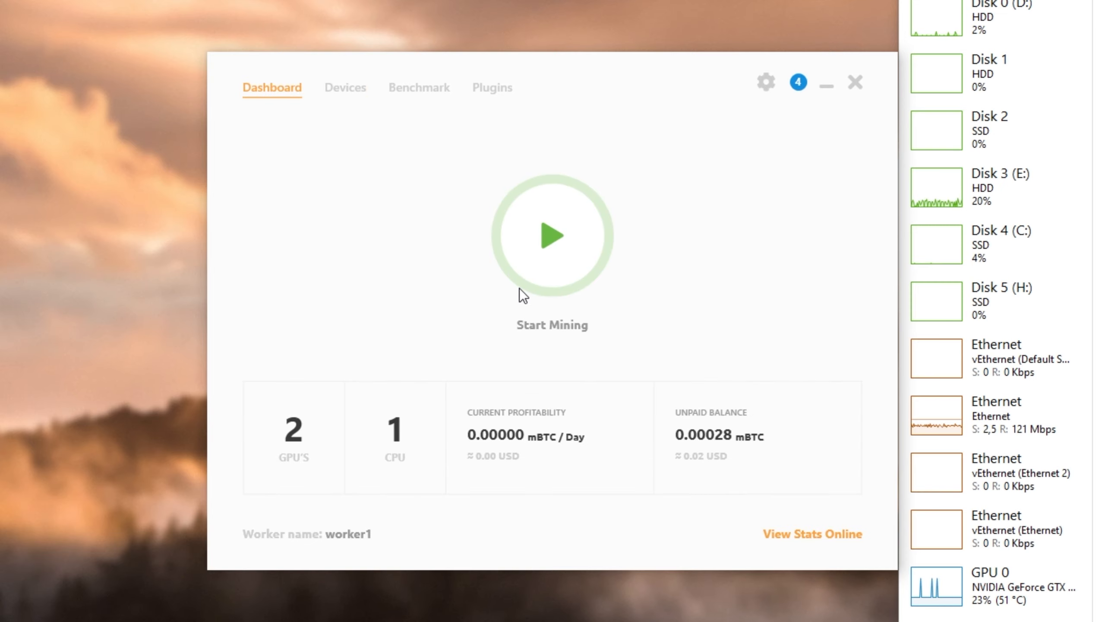
{"action": "left_click", "coordinate": [563, 271]}
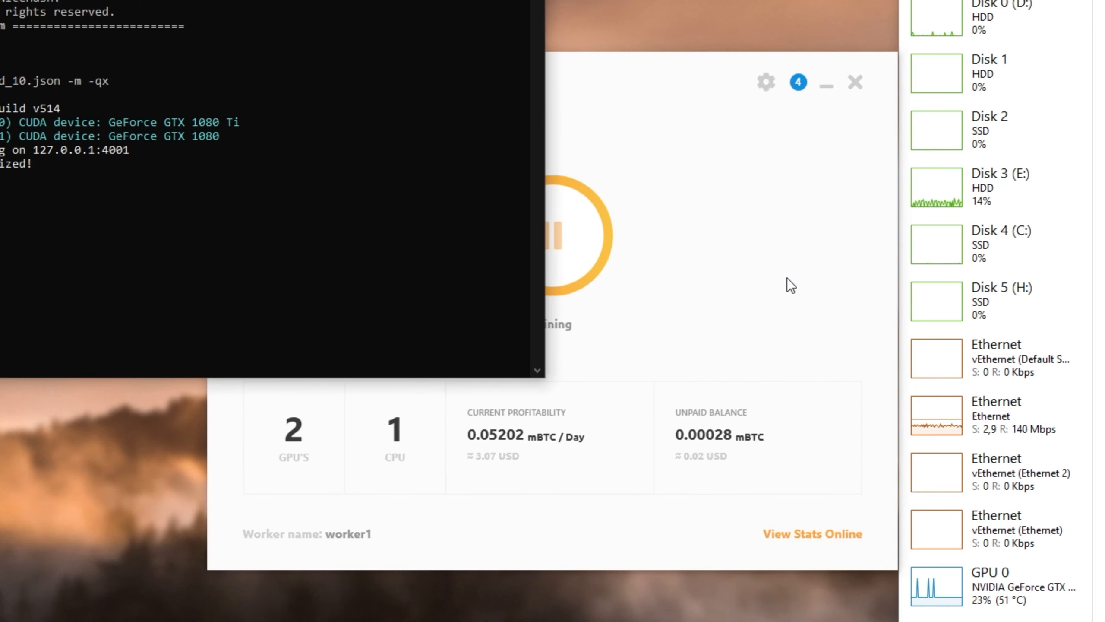
{"action": "left_click", "coordinate": [789, 277]}
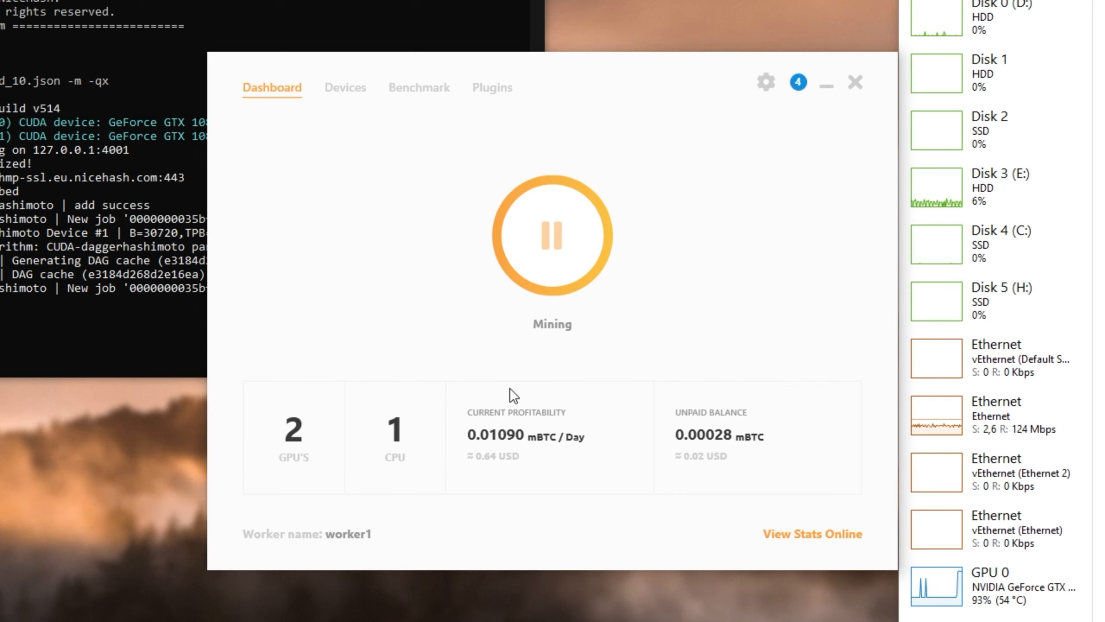
{"action": "mouse_move", "coordinate": [525, 431]}
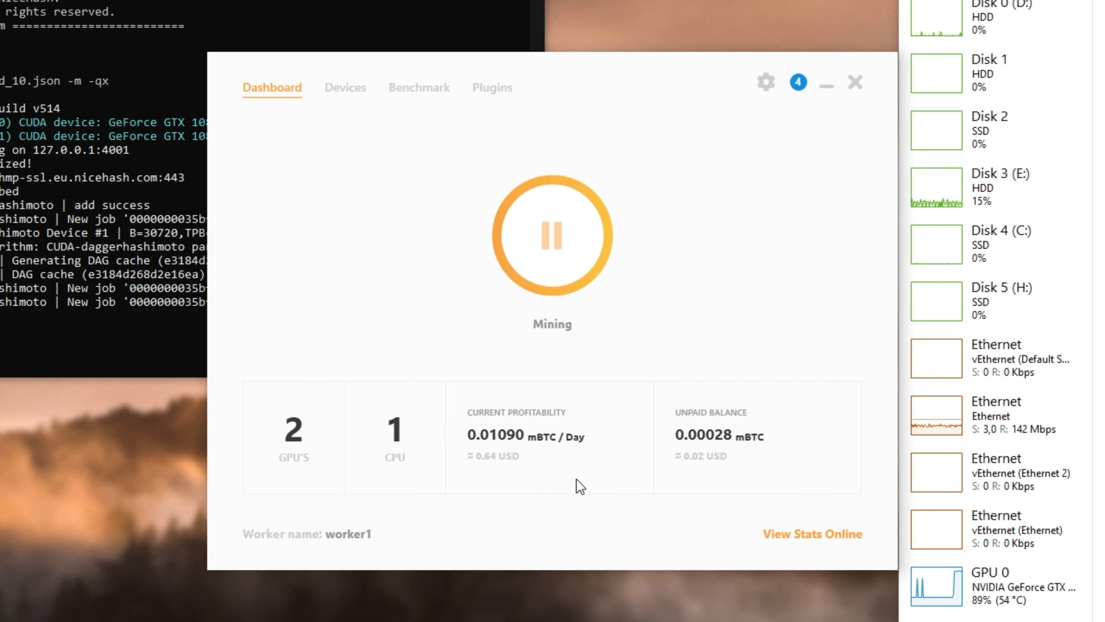
{"action": "mouse_move", "coordinate": [577, 478]}
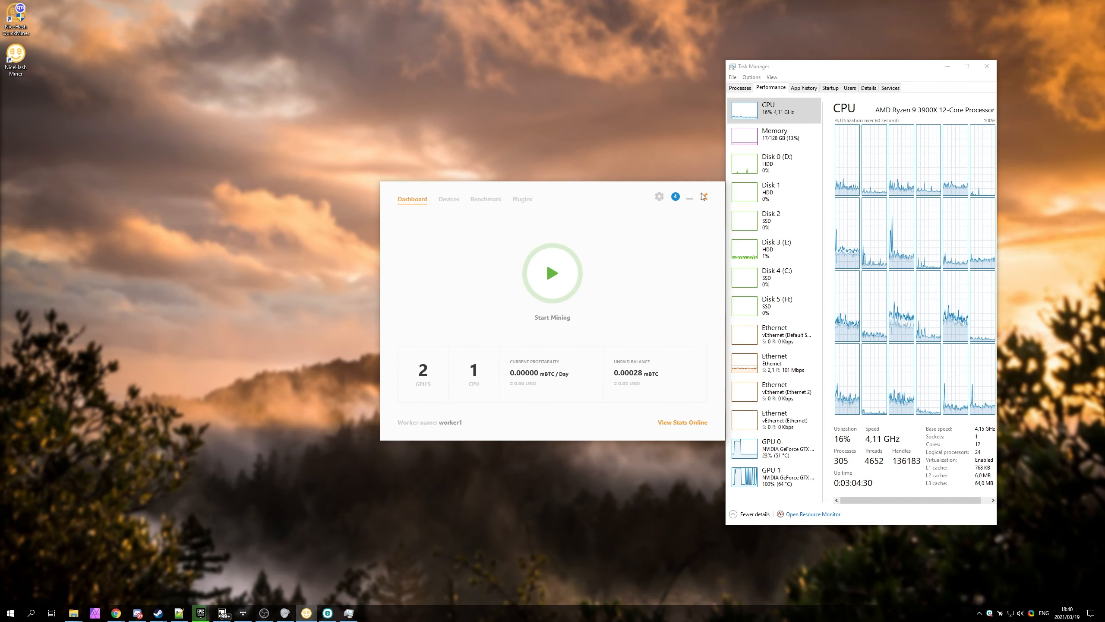
Step: Close NiceHash Miner, review the unpaid mining and wallet balances in the browser's NiceHash rig manager, and minimize the browser
{"action": "left_click", "coordinate": [703, 197]}
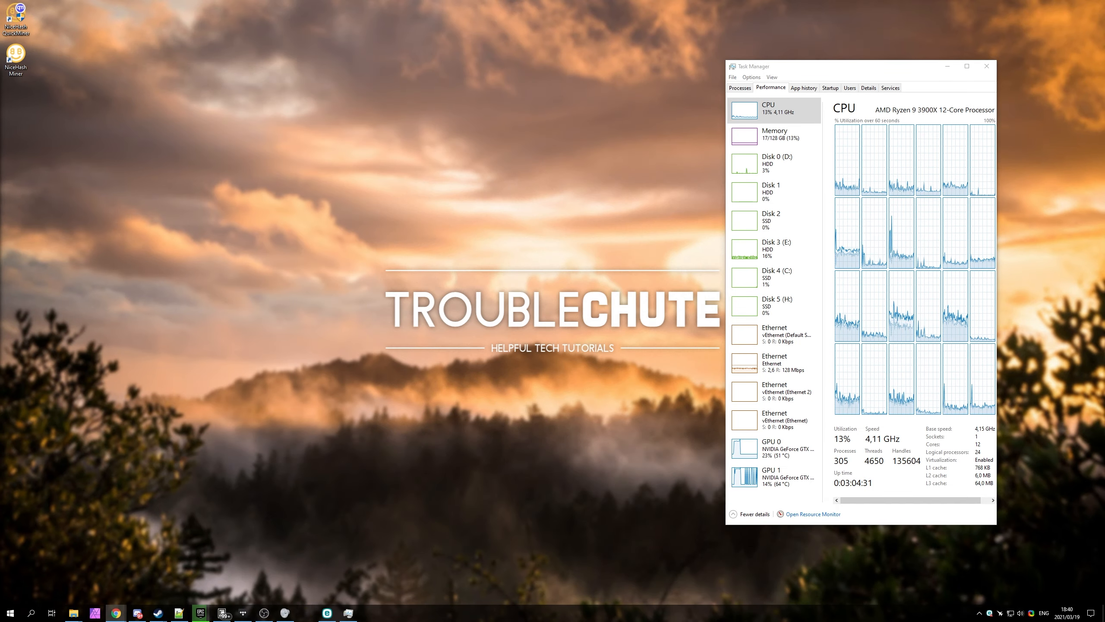
{"action": "left_click_drag", "start_coordinate": [1104, 144], "coordinate": [740, 120]}
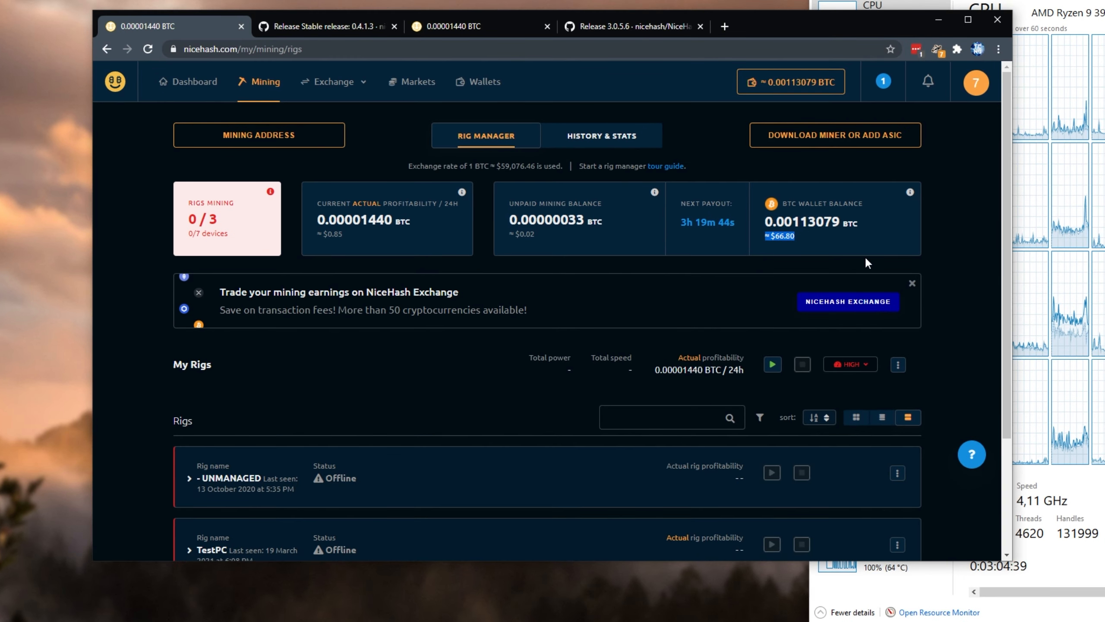
{"action": "left_click_drag", "start_coordinate": [535, 235], "coordinate": [517, 235]}
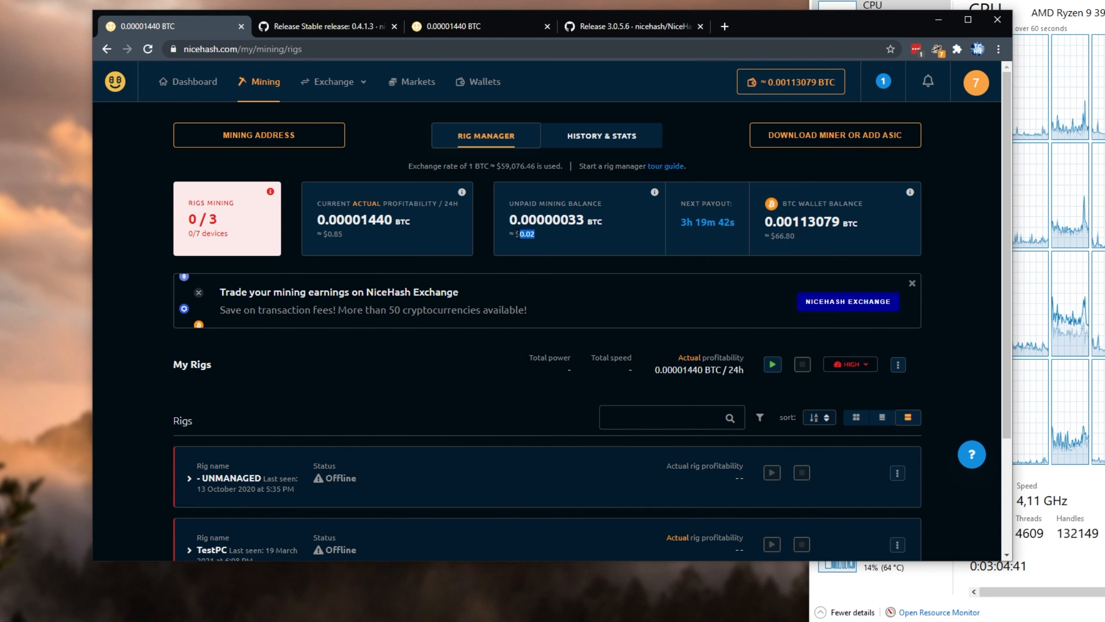
{"action": "left_click", "coordinate": [760, 274]}
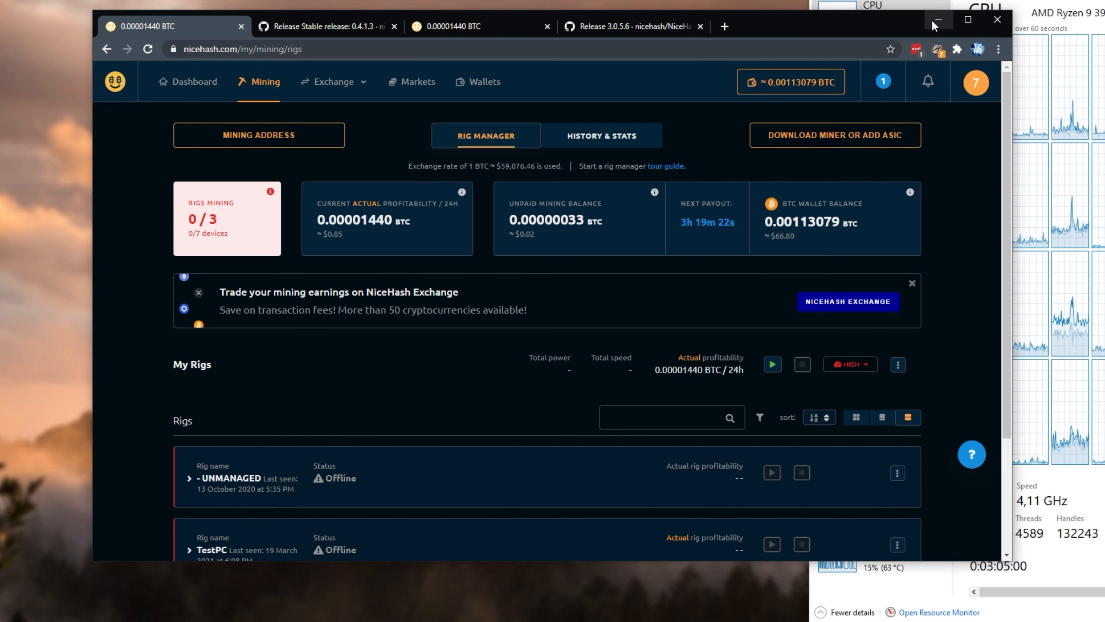
{"action": "left_click", "coordinate": [932, 19]}
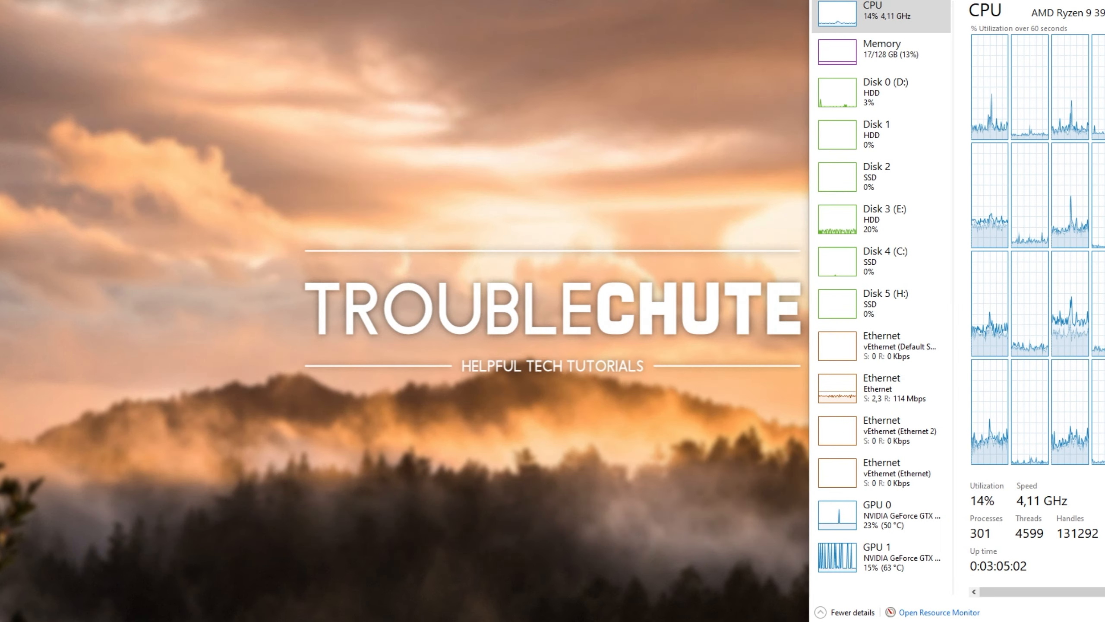